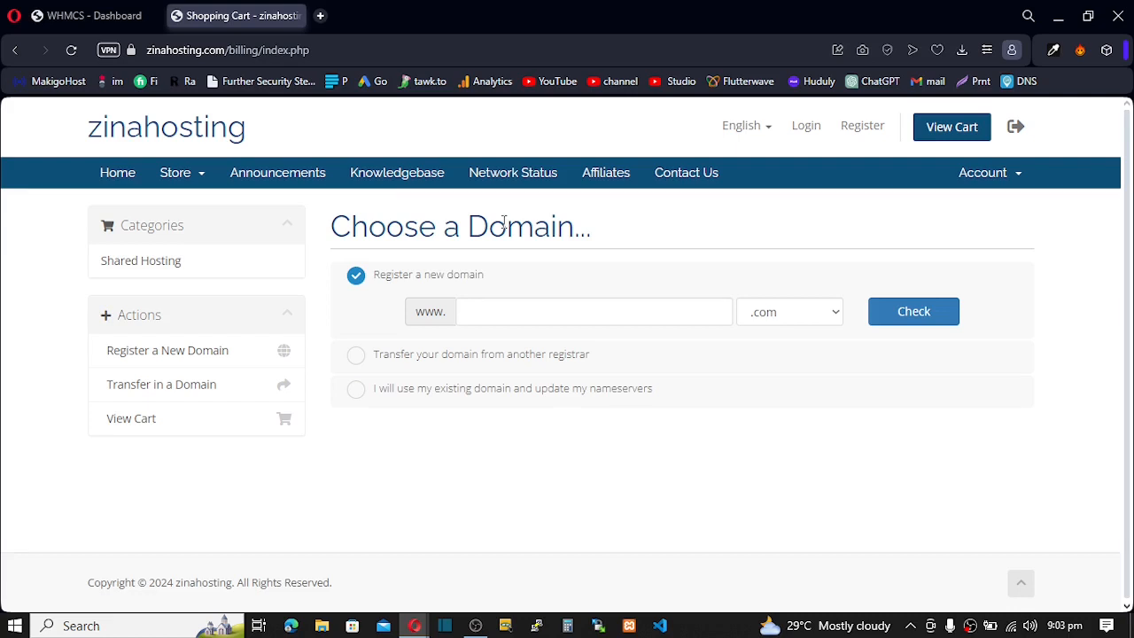
- Search for soloisgood.com and continue with its $15.00 USD registration
click(499, 310)
text(soloisgood)
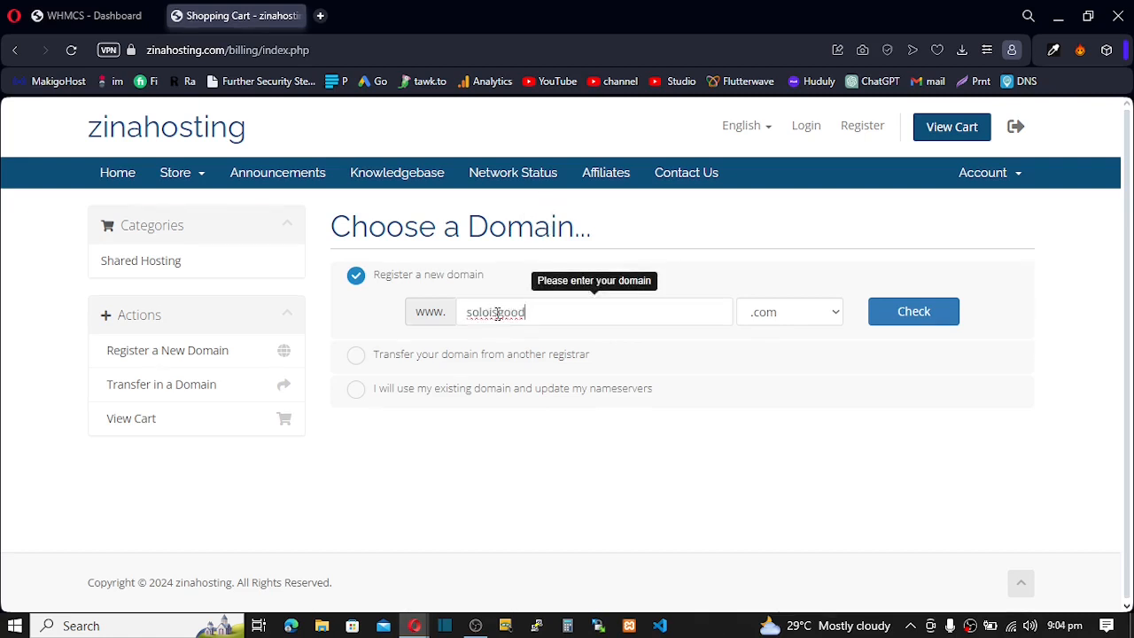
click(835, 313)
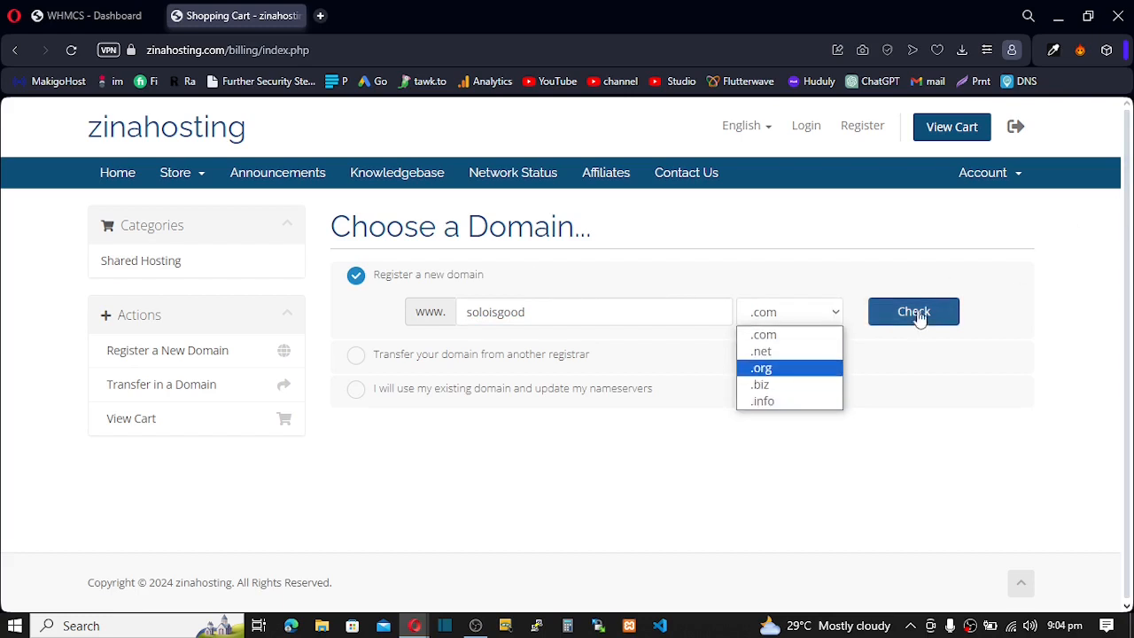
click(836, 286)
click(906, 311)
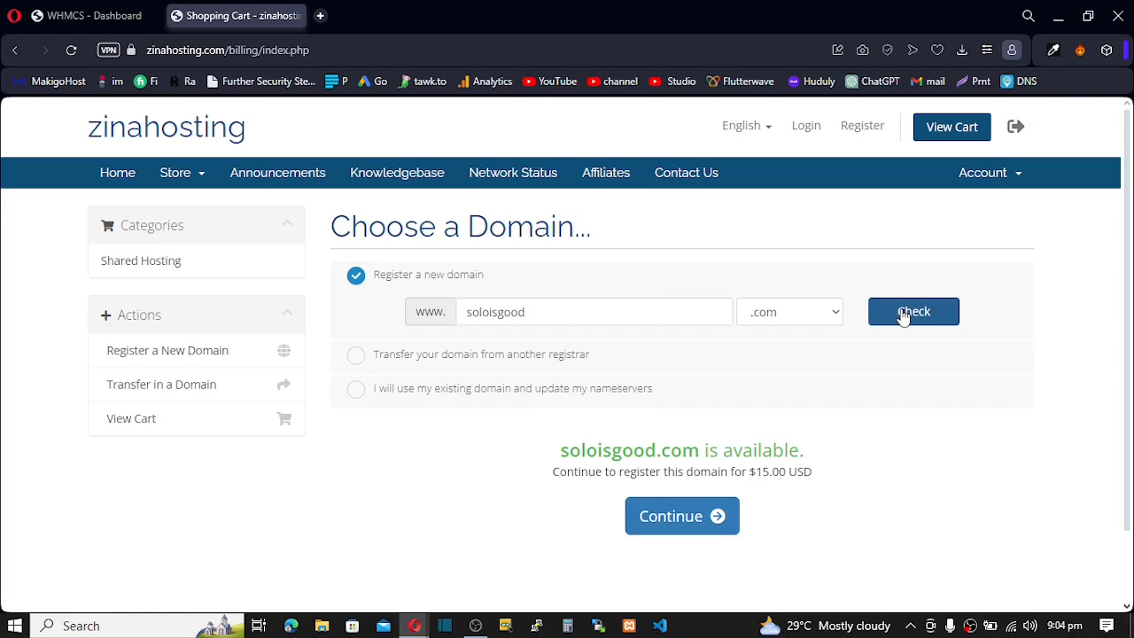
click(683, 525)
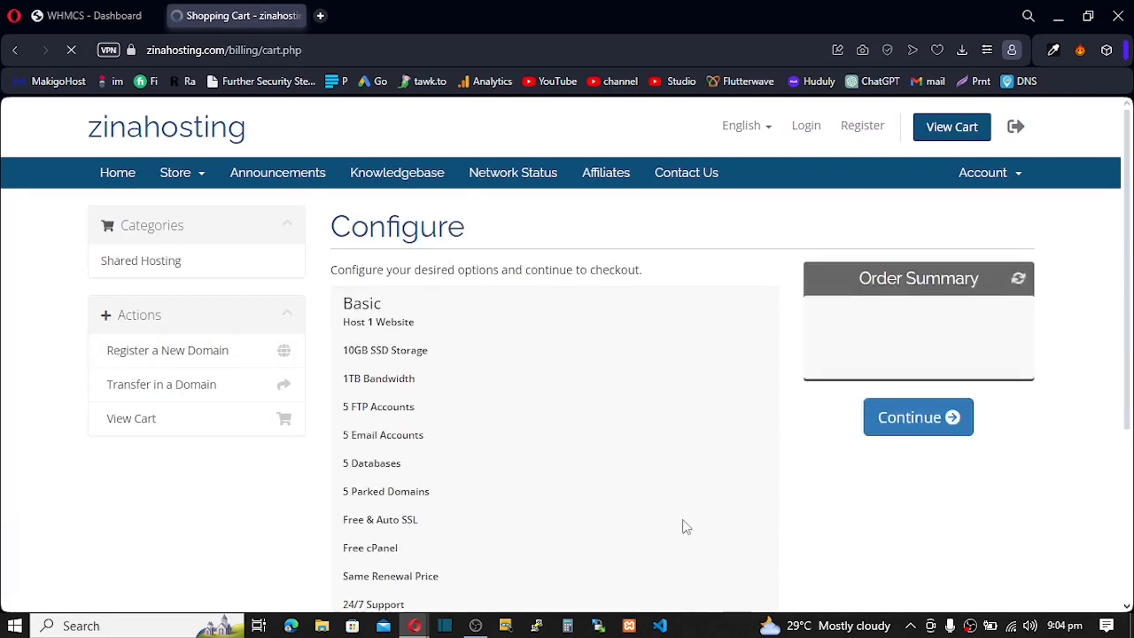
- Scroll through the Basic plan's features, billing cycle and $3.99 USD Order Summary
scroll(684, 527, down, 4)
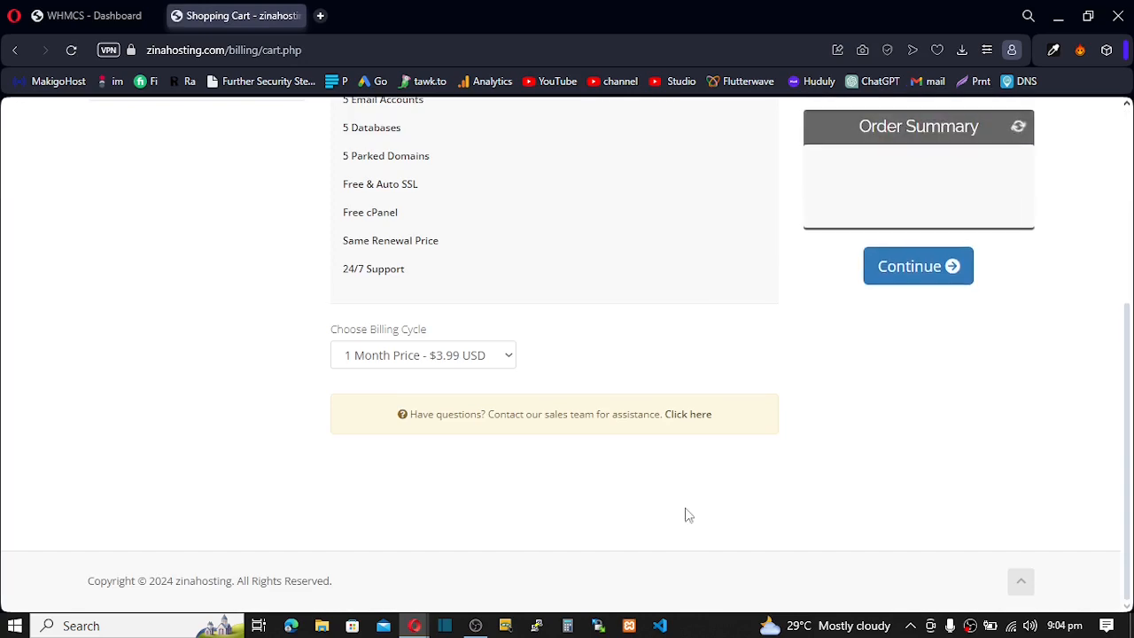
scroll(689, 514, up, 4)
scroll(613, 338, down, 3)
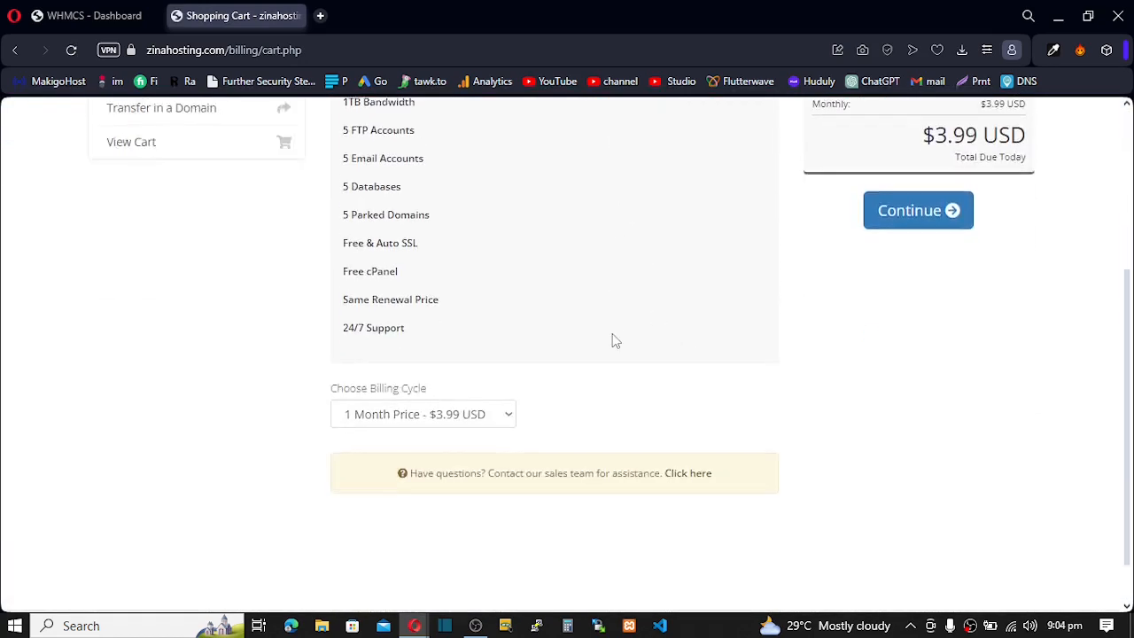
scroll(613, 340, up, 4)
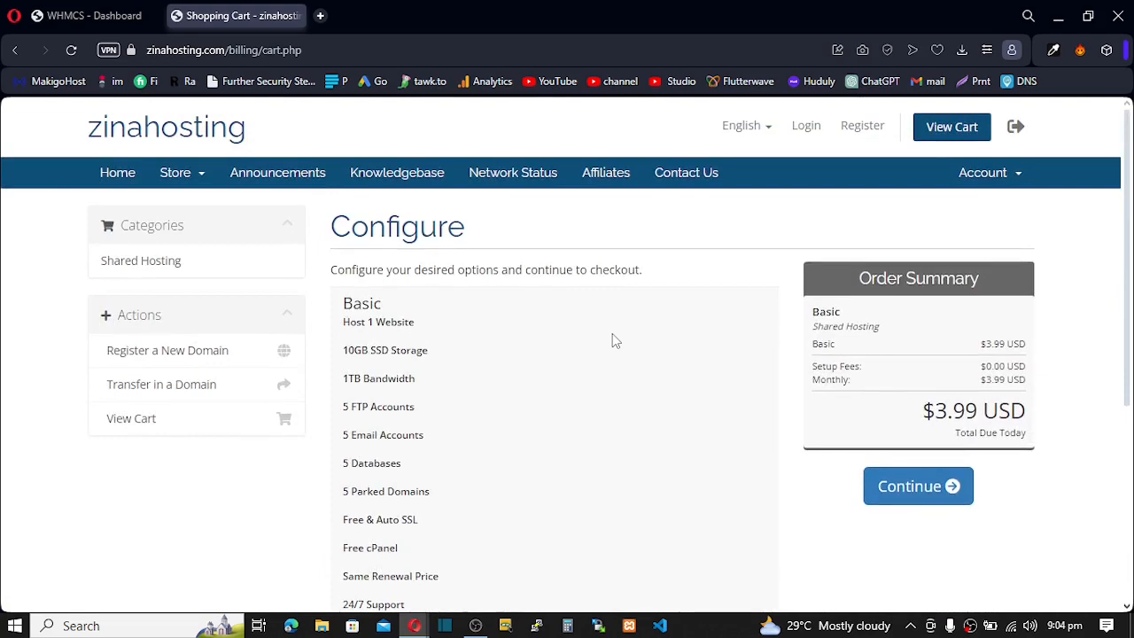
scroll(613, 340, down, 4)
scroll(613, 341, up, 4)
- From the admin dashboard, reach Domain Pricing via System Settings by searching 'doma'
click(95, 16)
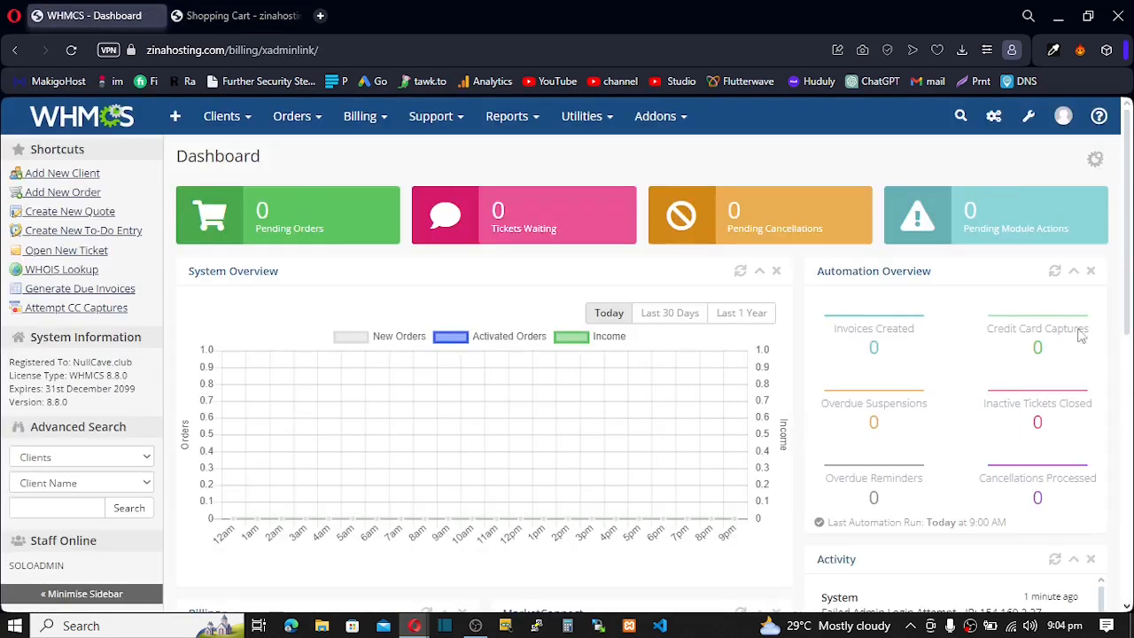
click(1028, 116)
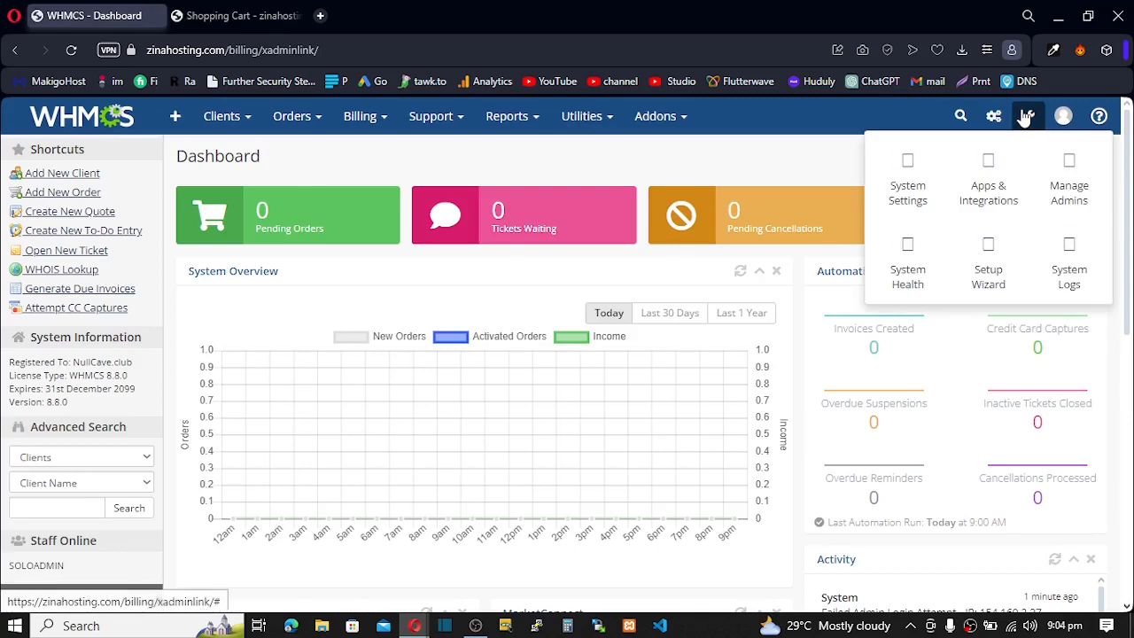
click(912, 189)
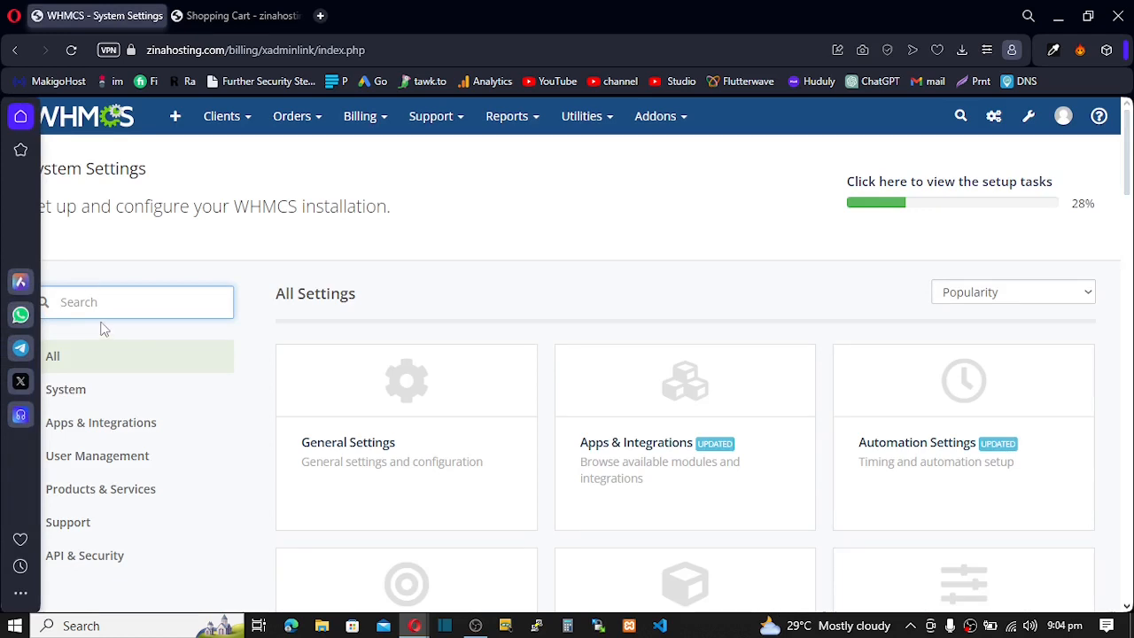
text(doma)
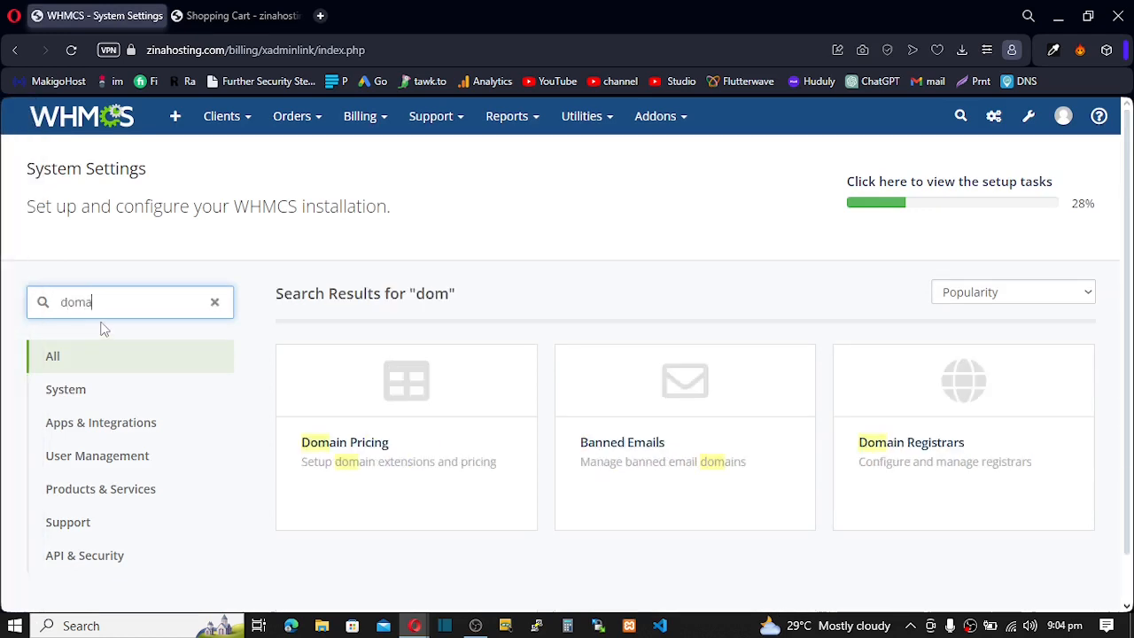
click(355, 405)
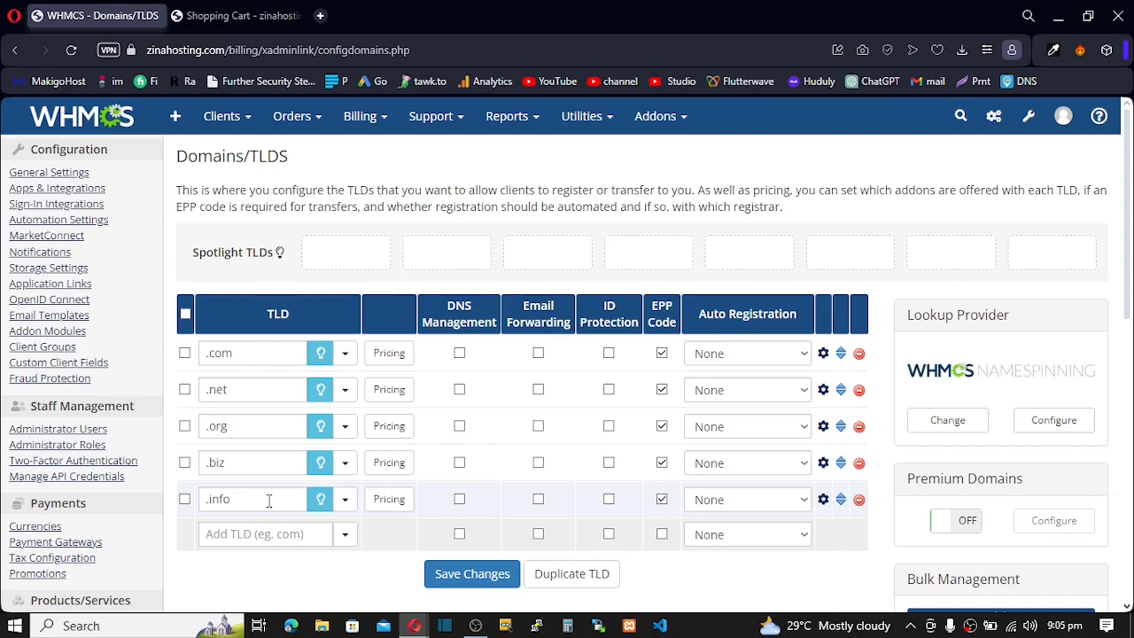
- Spotlight the .com, .net, .org, .biz and .info TLDs
click(321, 359)
click(320, 393)
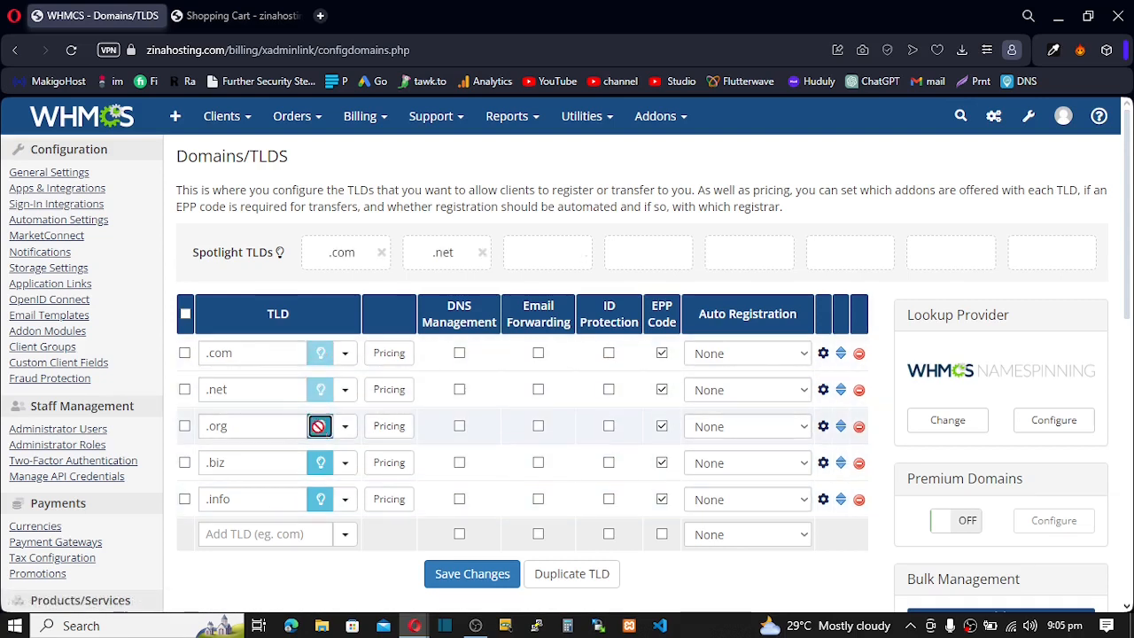
click(320, 426)
click(320, 462)
click(320, 499)
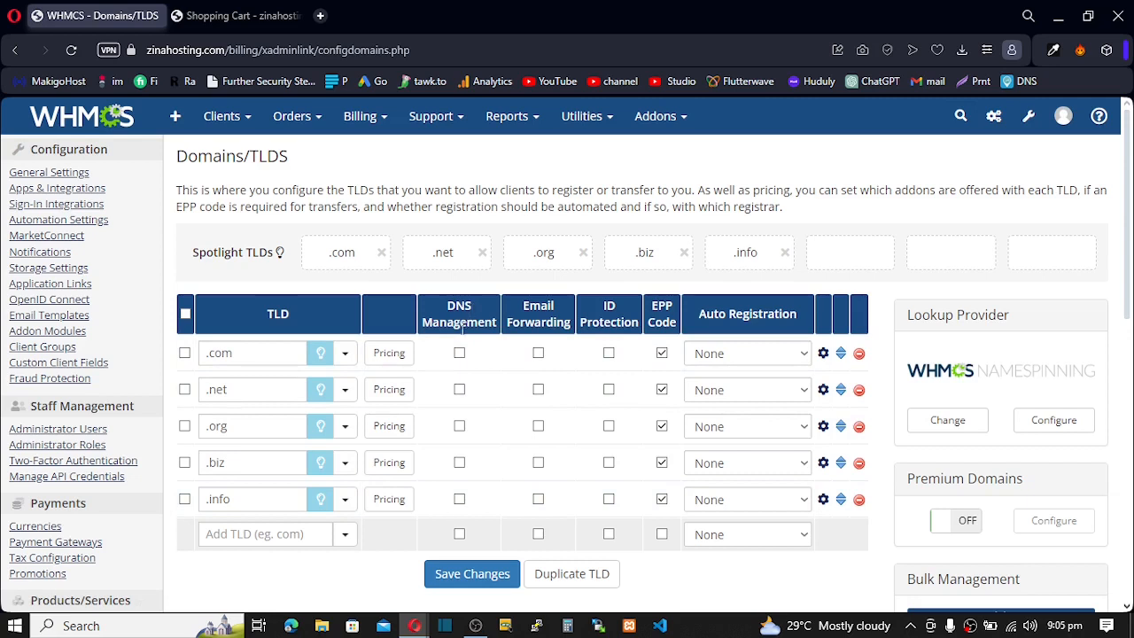
- Enable DNS Management and Email Forwarding for all five TLDs
click(459, 352)
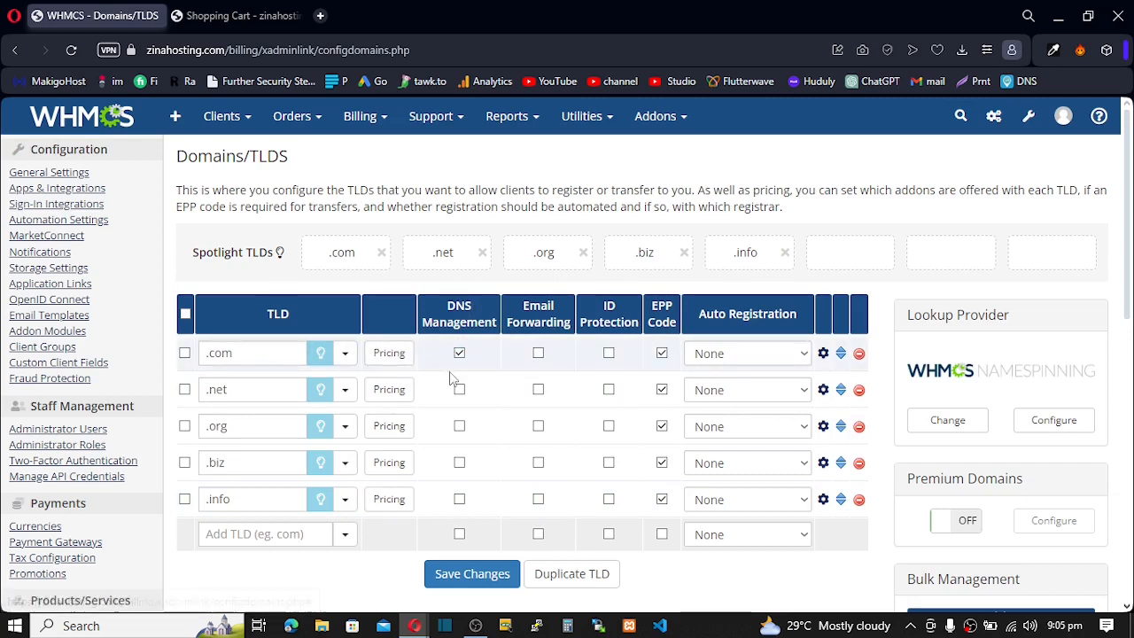
click(459, 390)
click(459, 426)
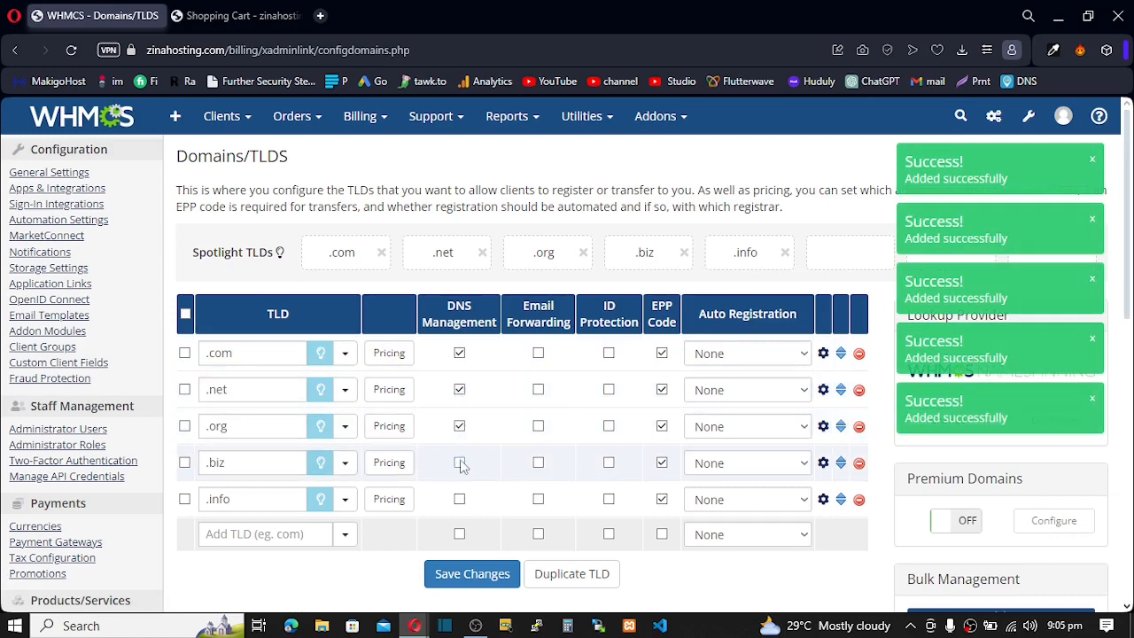
click(460, 462)
click(460, 499)
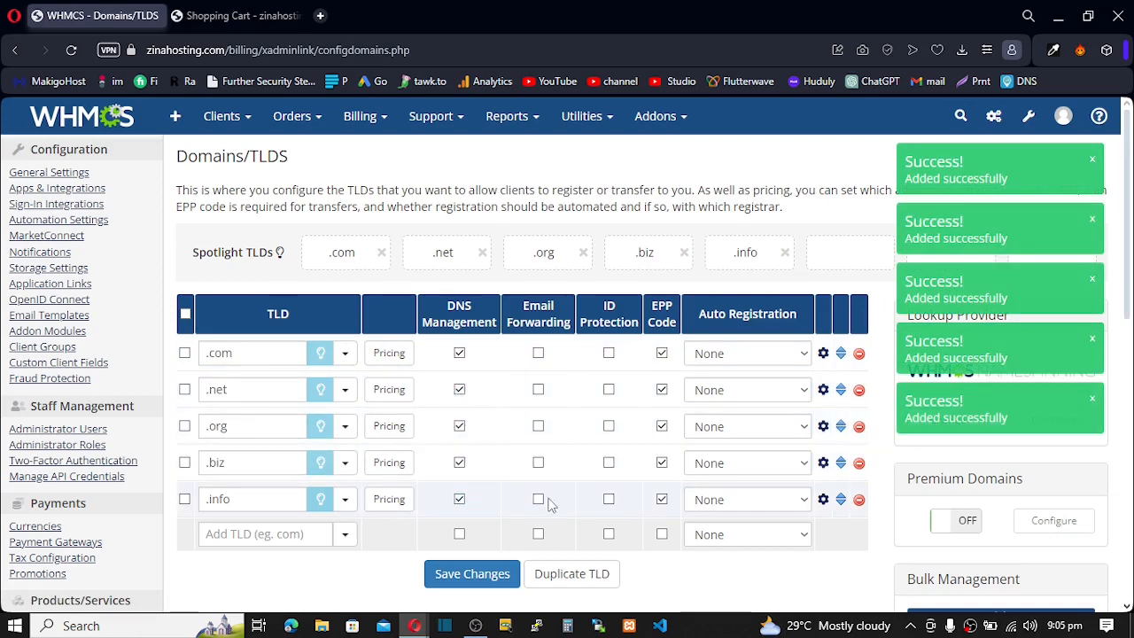
click(538, 353)
click(538, 390)
click(537, 426)
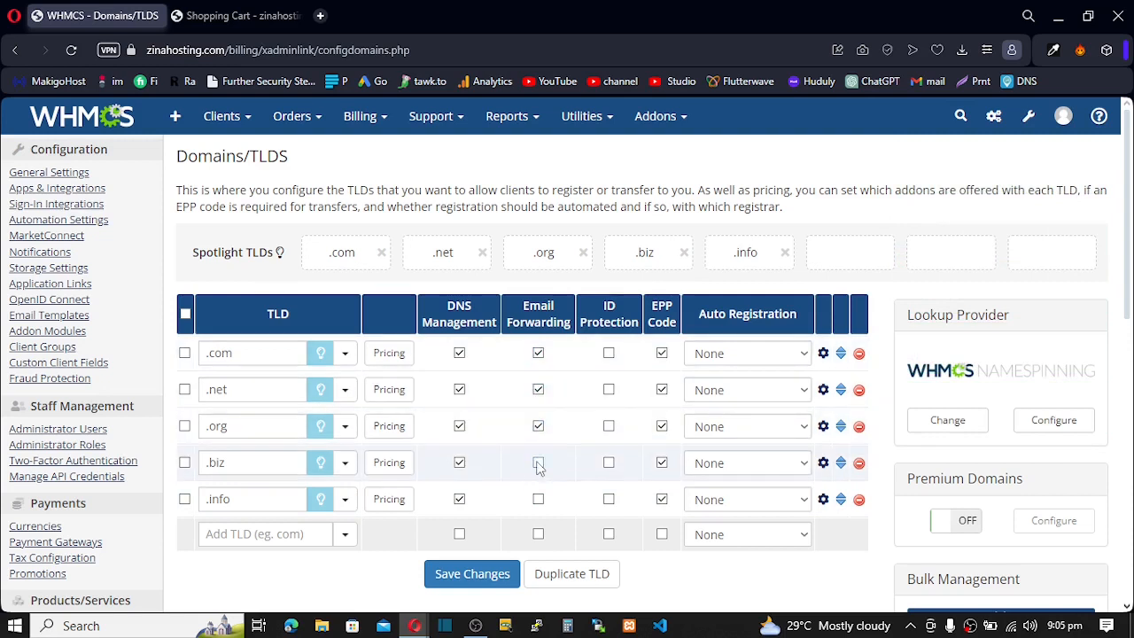
click(538, 463)
click(538, 499)
- Enable ID Protection for all five TLDs and save the changes
click(608, 353)
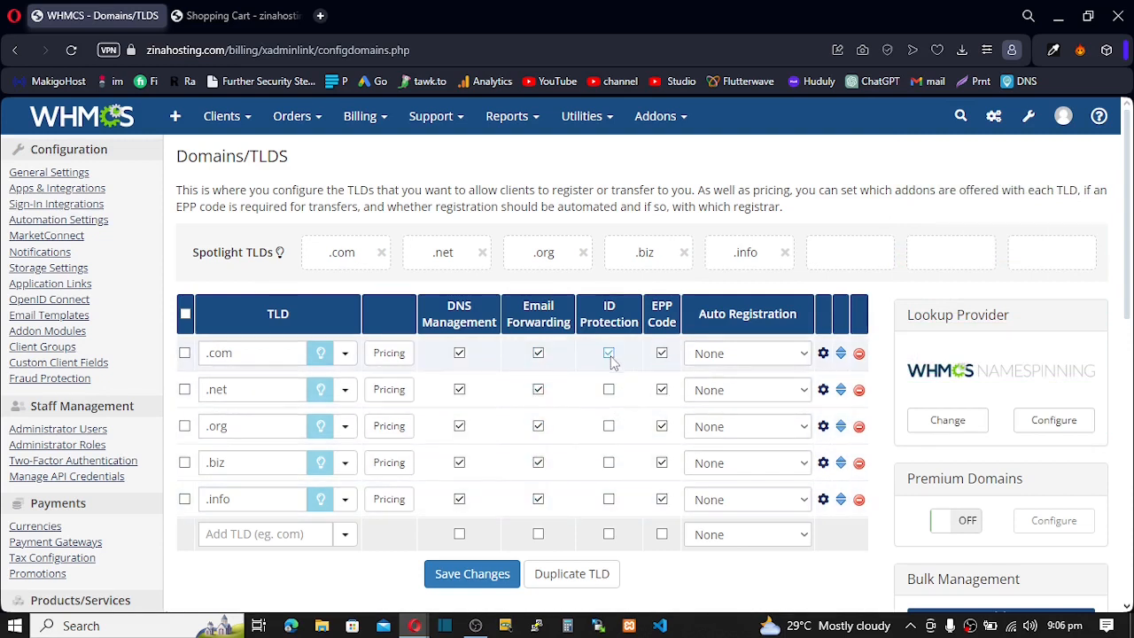
click(608, 390)
click(609, 426)
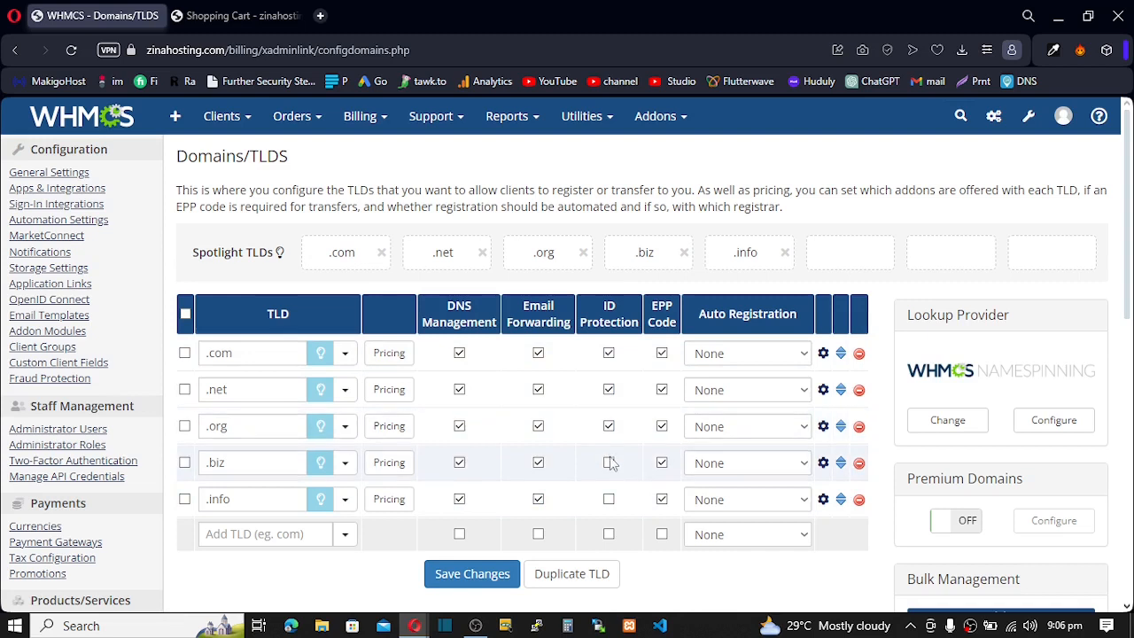
click(609, 462)
click(609, 499)
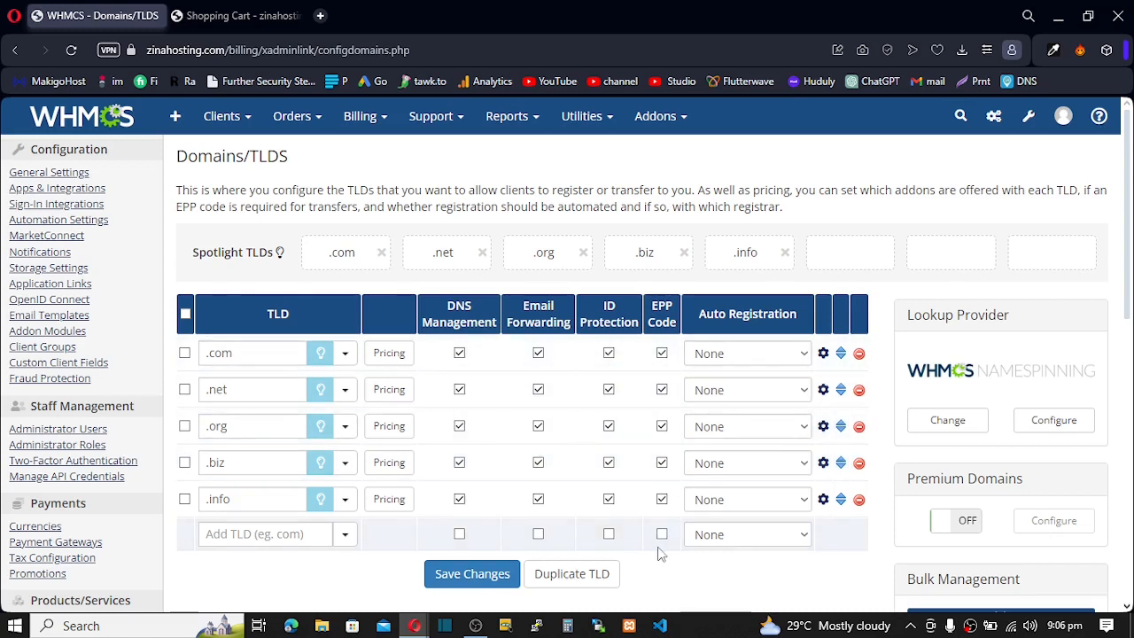
click(472, 575)
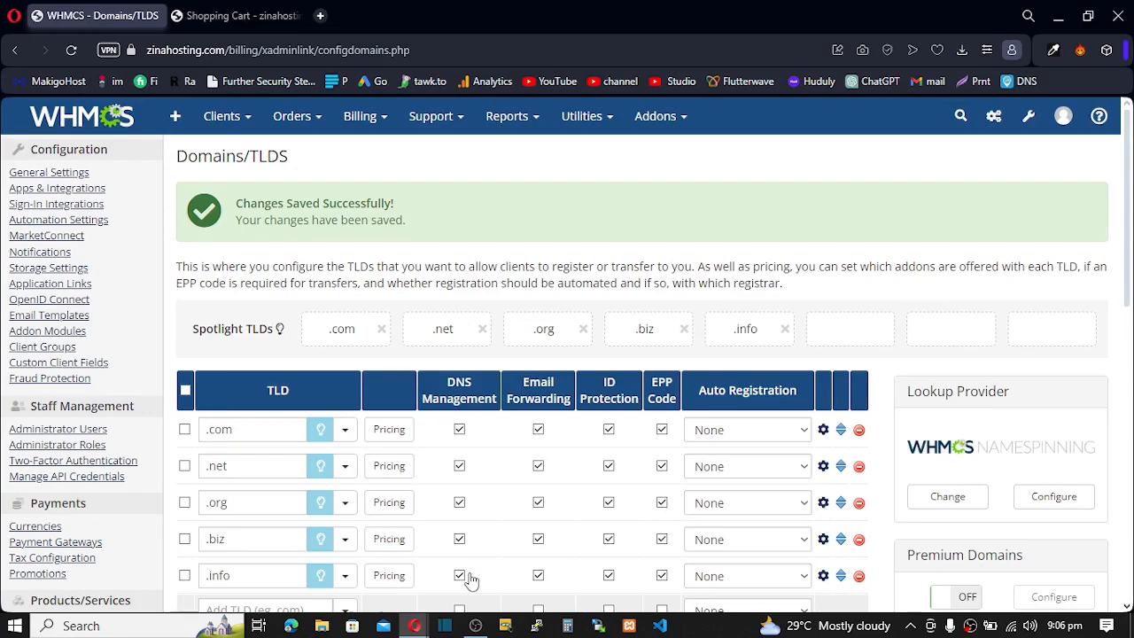
- Set the DNS Management addon price to 5.99
scroll(729, 414, down, 5)
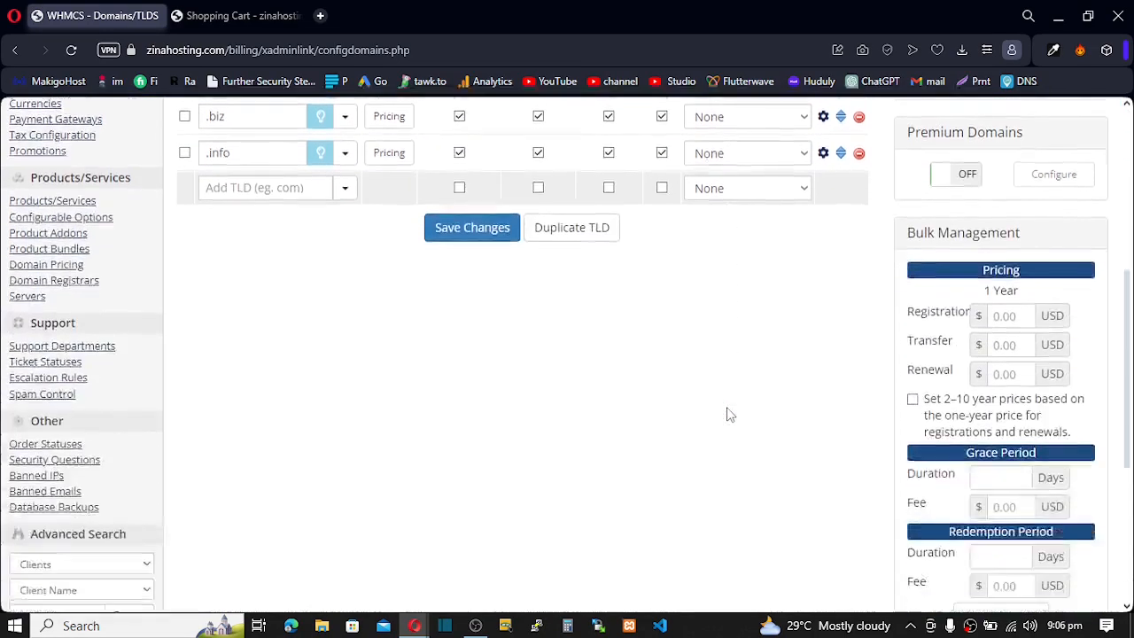
scroll(729, 414, down, 3)
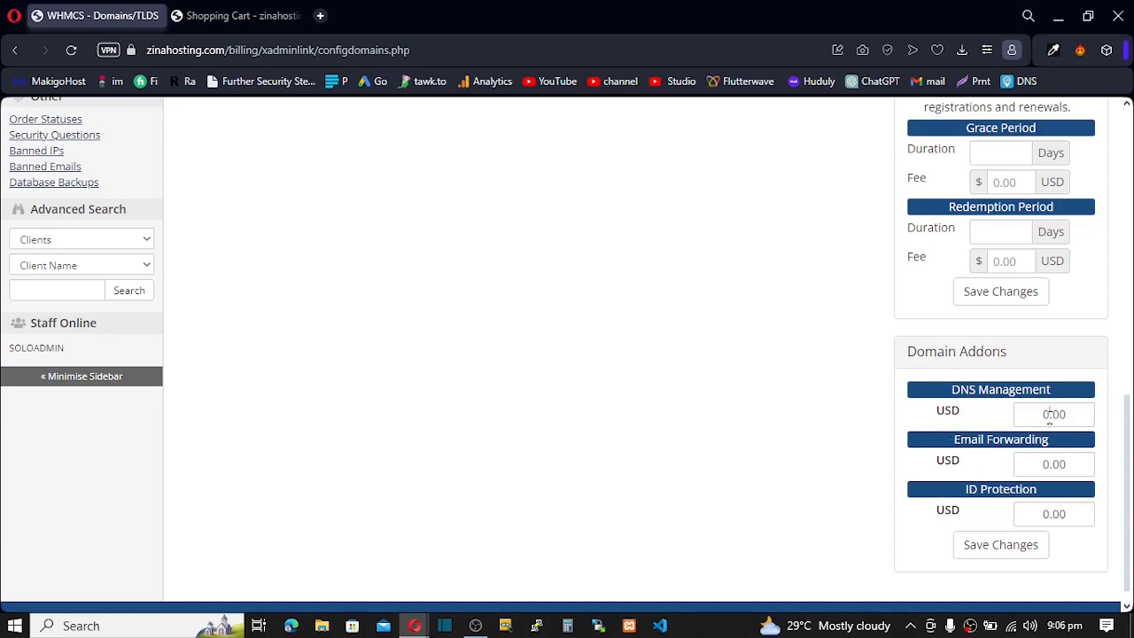
drag(1048, 413, 1034, 418)
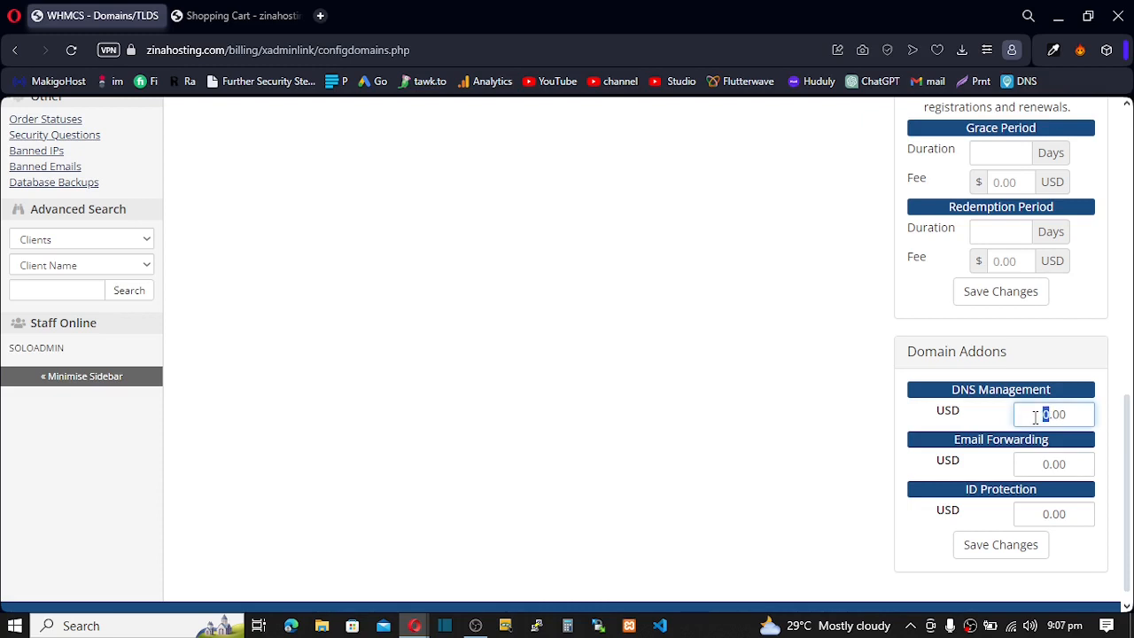
text(5)
drag(1063, 413, 1053, 413)
text(99)
- Copy 5.99 into the Email Forwarding and ID Protection prices and save
double_click(1067, 414)
key(ctrl+c)
double_click(1068, 465)
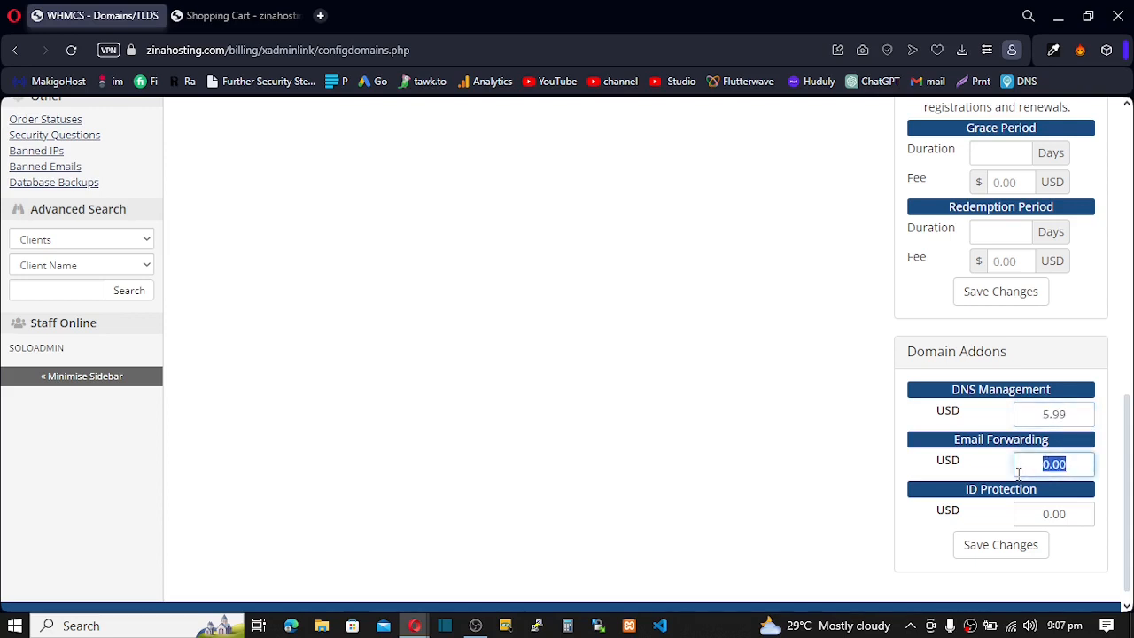
key(ctrl+v)
double_click(1068, 512)
key(ctrl+v)
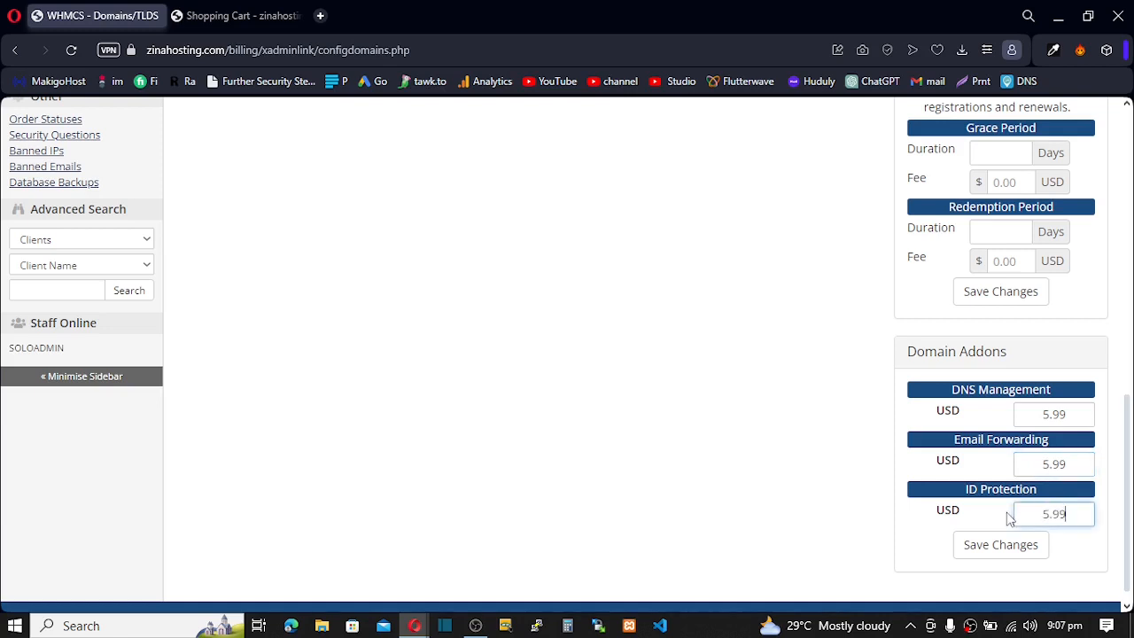
click(1000, 544)
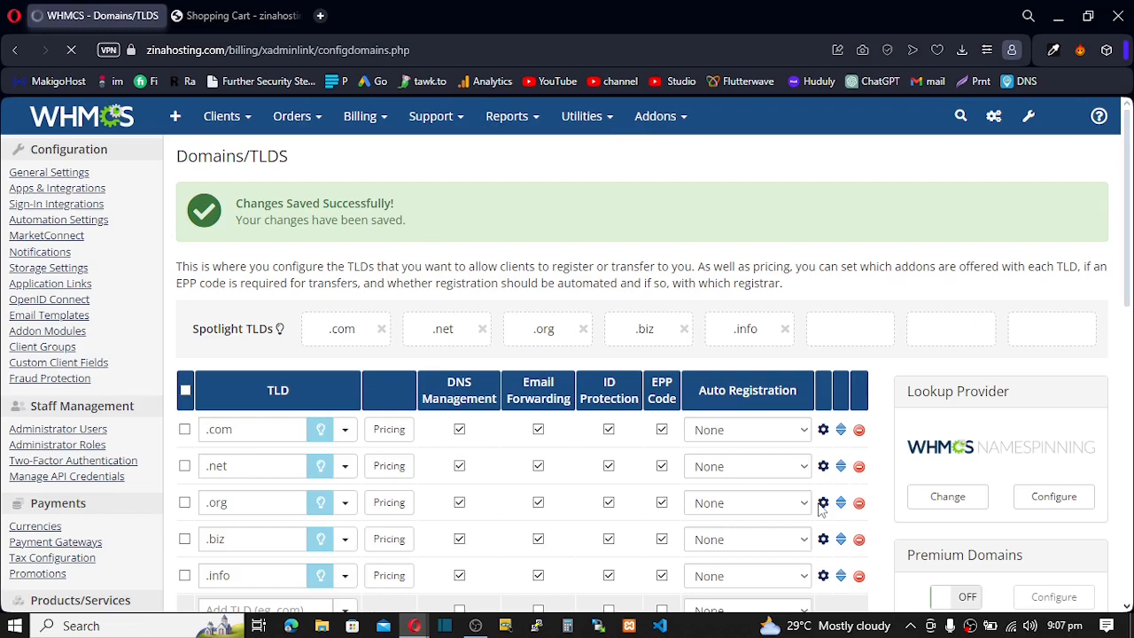
- Enter .us in the new TLD field below the table and save it
scroll(662, 434, down, 1)
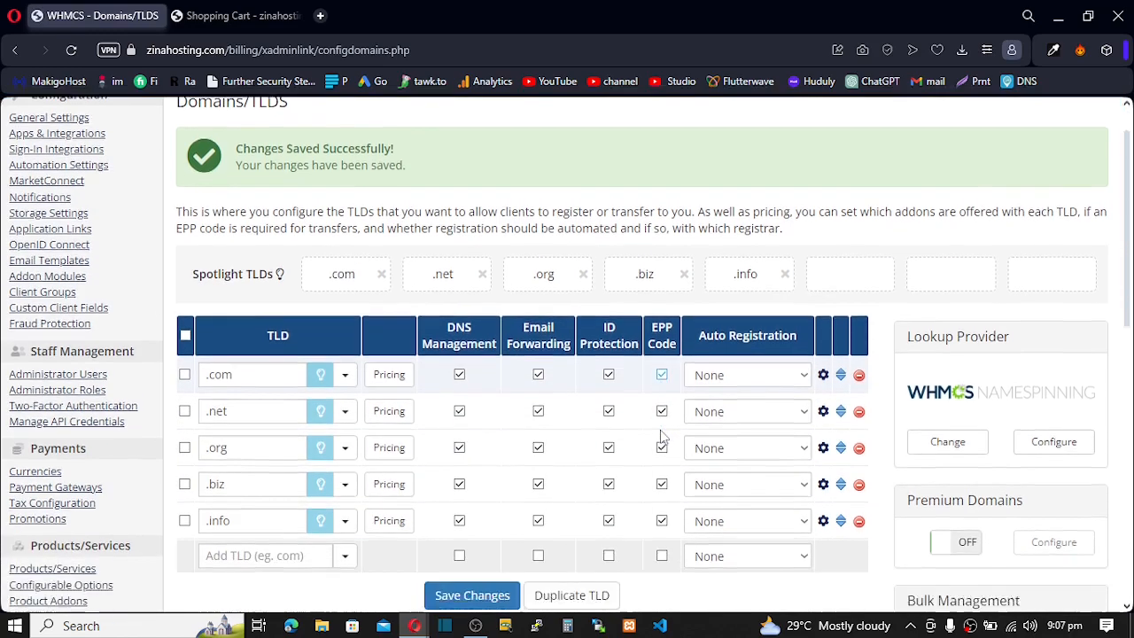
scroll(661, 434, down, 3)
scroll(662, 434, up, 2)
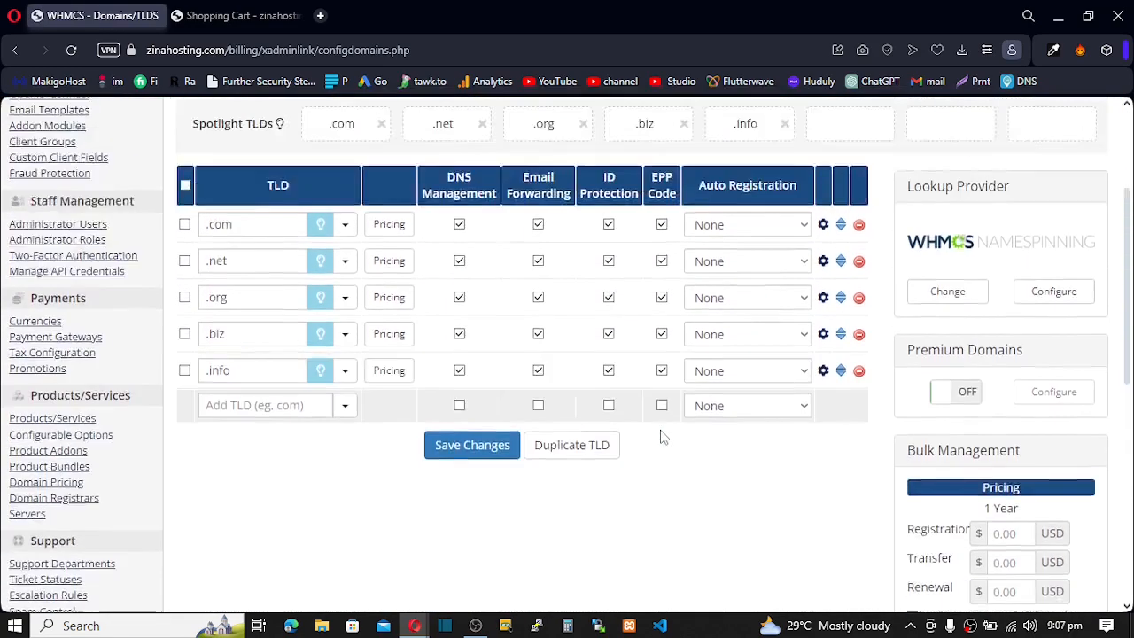
scroll(662, 434, up, 2)
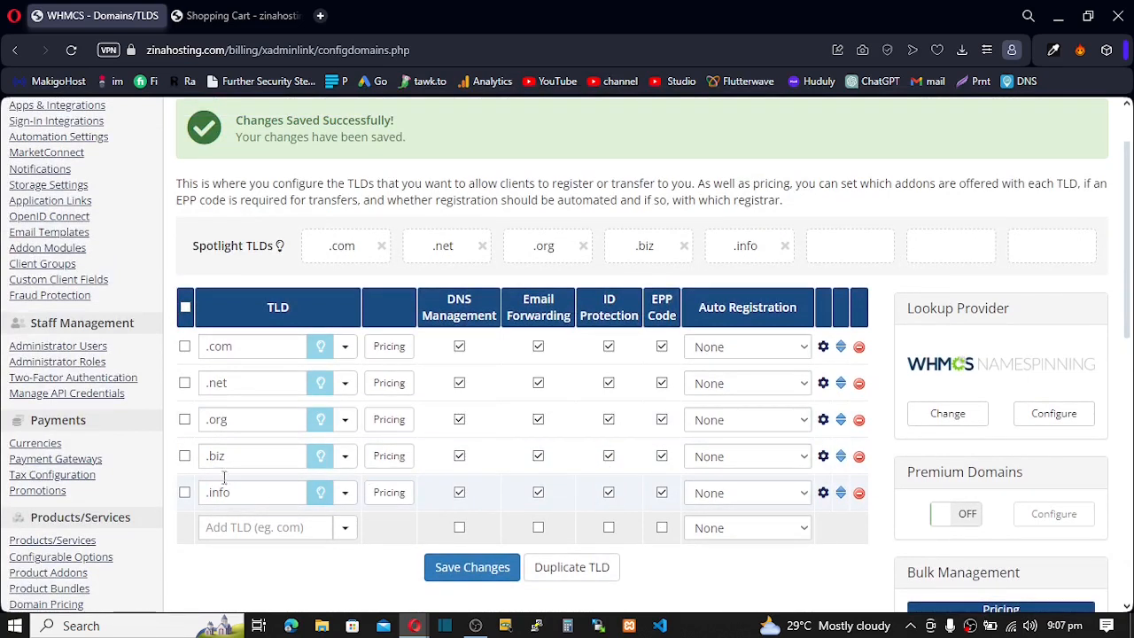
click(232, 527)
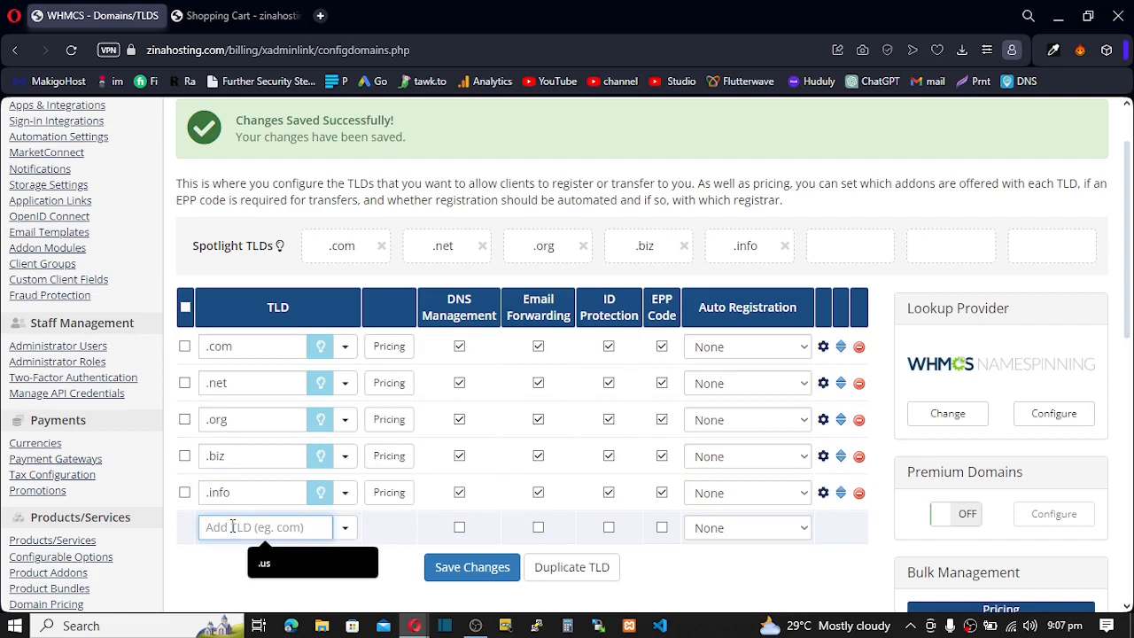
text(.c)
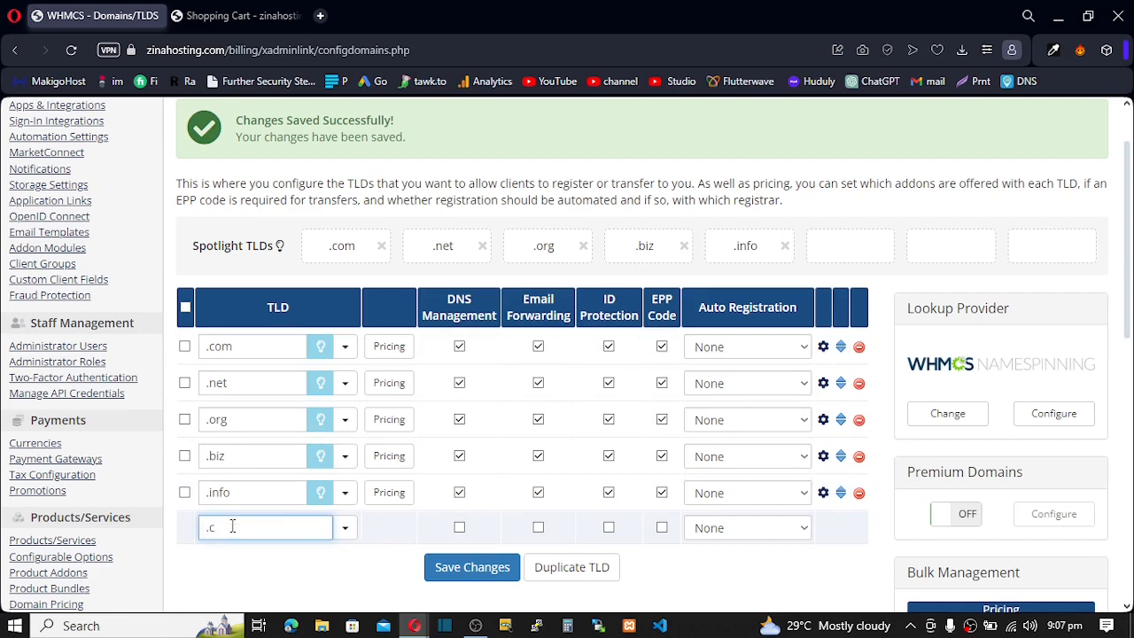
key(BackSpace)
text(us)
click(471, 566)
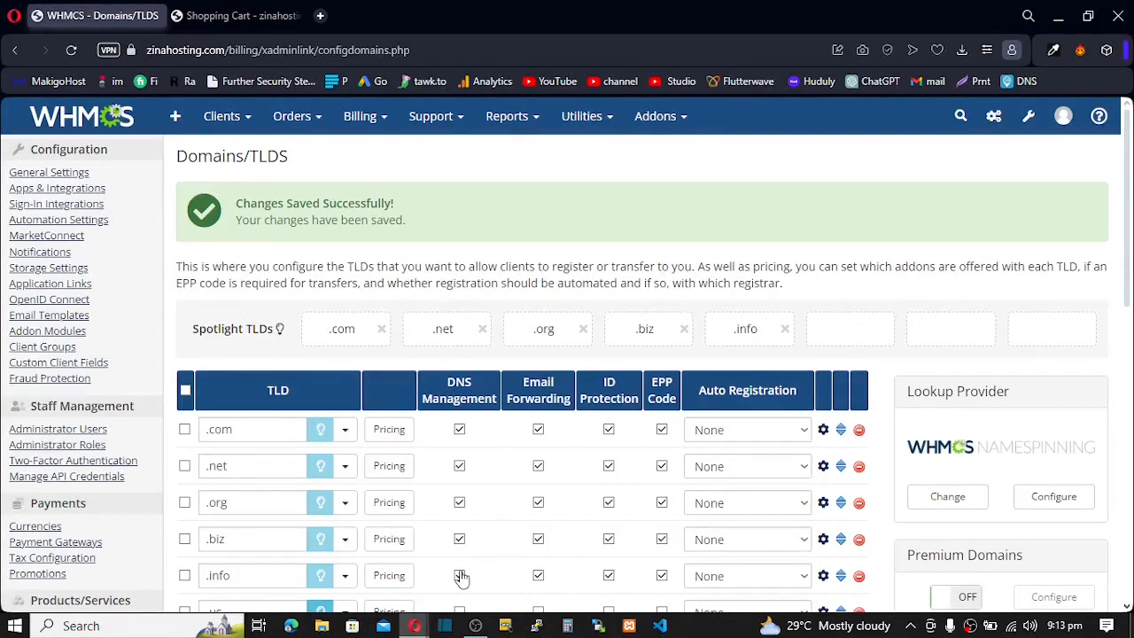
- Spotlight .us, tick its DNS Management, Email Forwarding, ID Protection and EPP Code, and save
scroll(461, 576, down, 5)
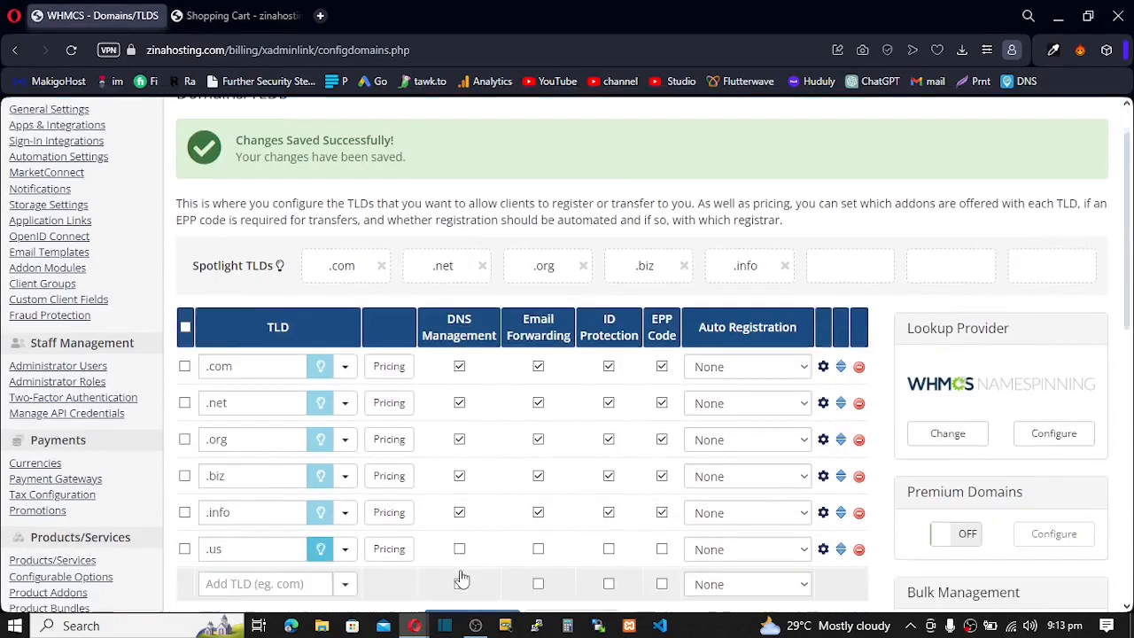
scroll(372, 508, up, 1)
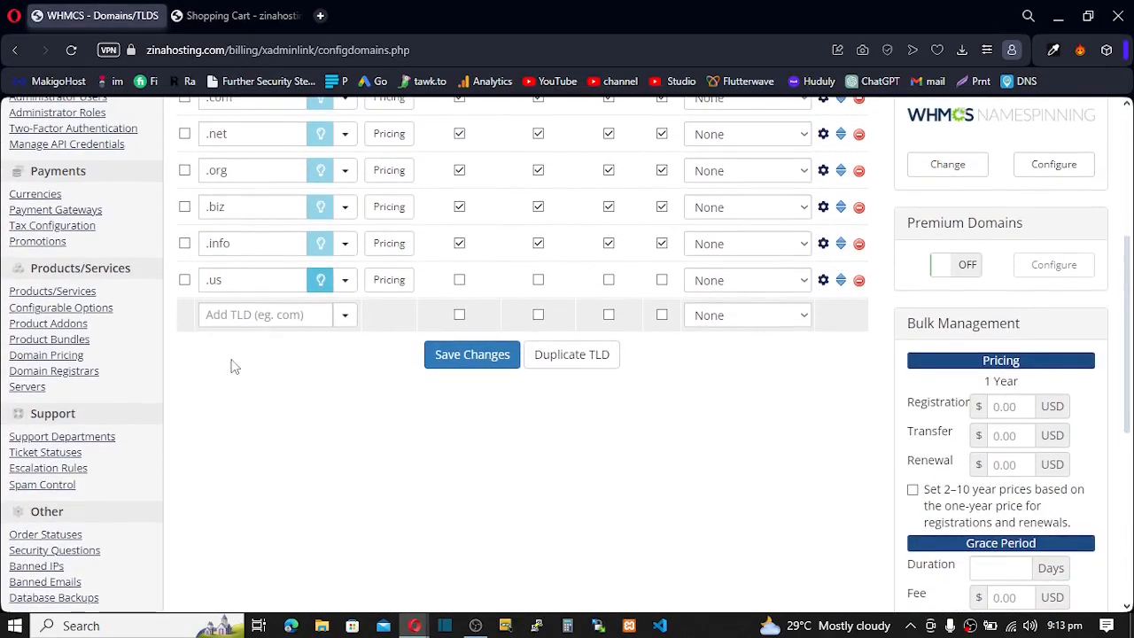
scroll(233, 364, up, 2)
click(321, 446)
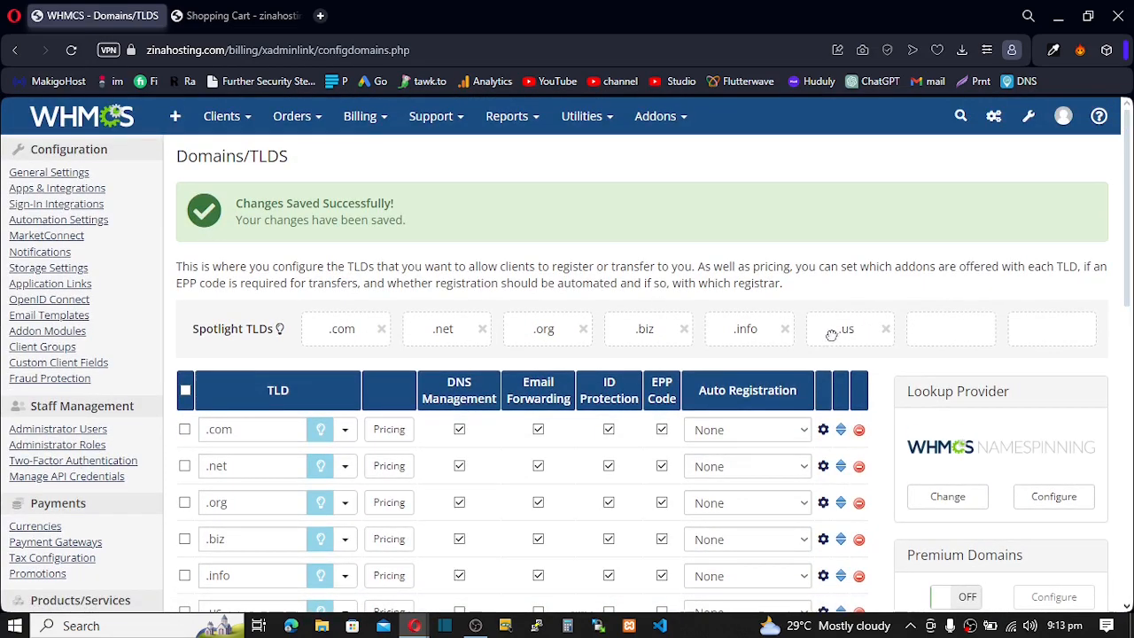
scroll(415, 512, down, 4)
scroll(410, 487, up, 2)
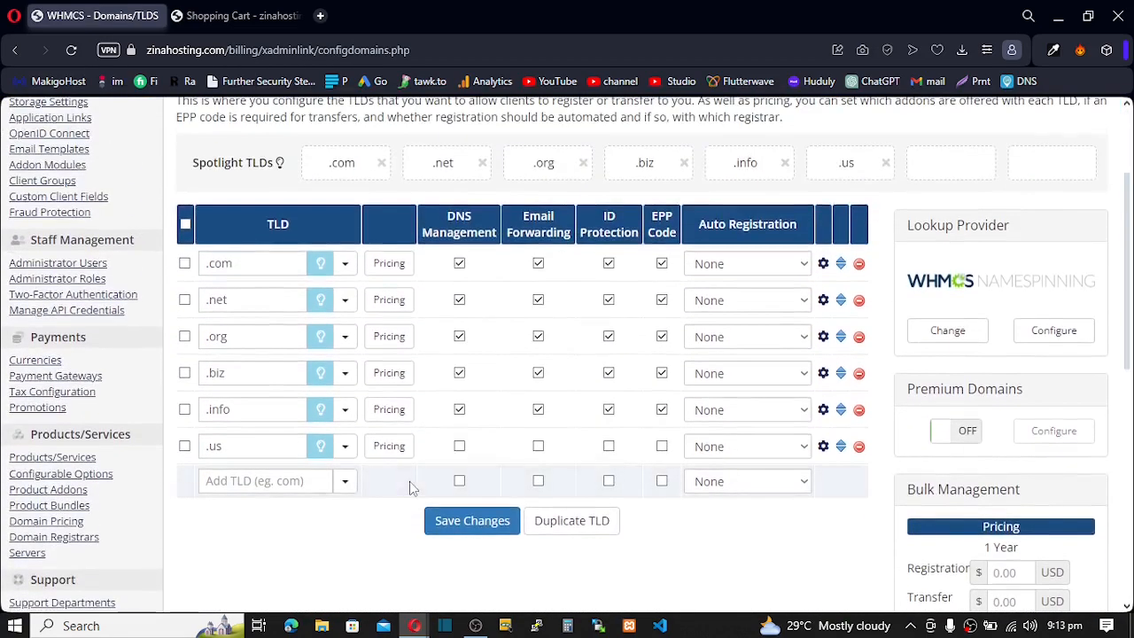
click(459, 446)
click(539, 447)
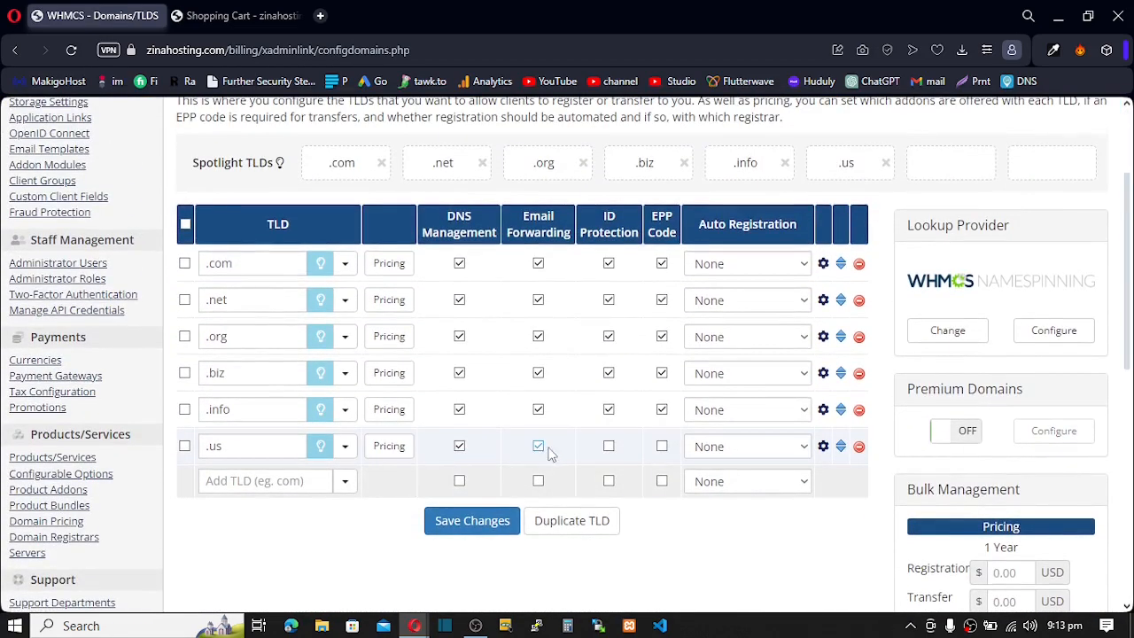
click(610, 447)
click(663, 447)
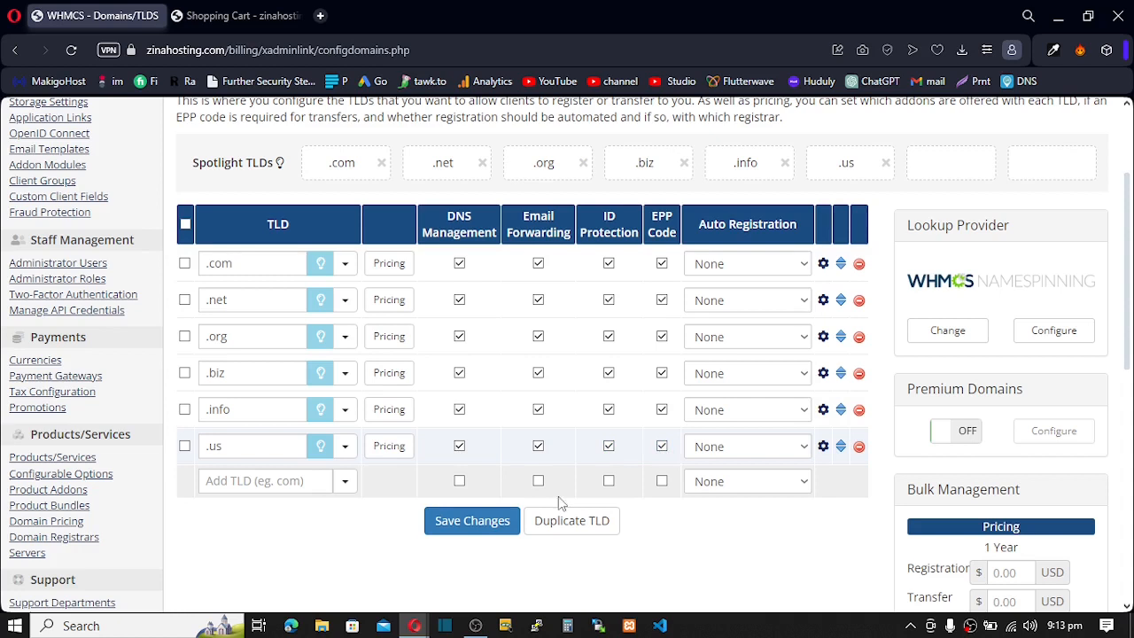
click(466, 530)
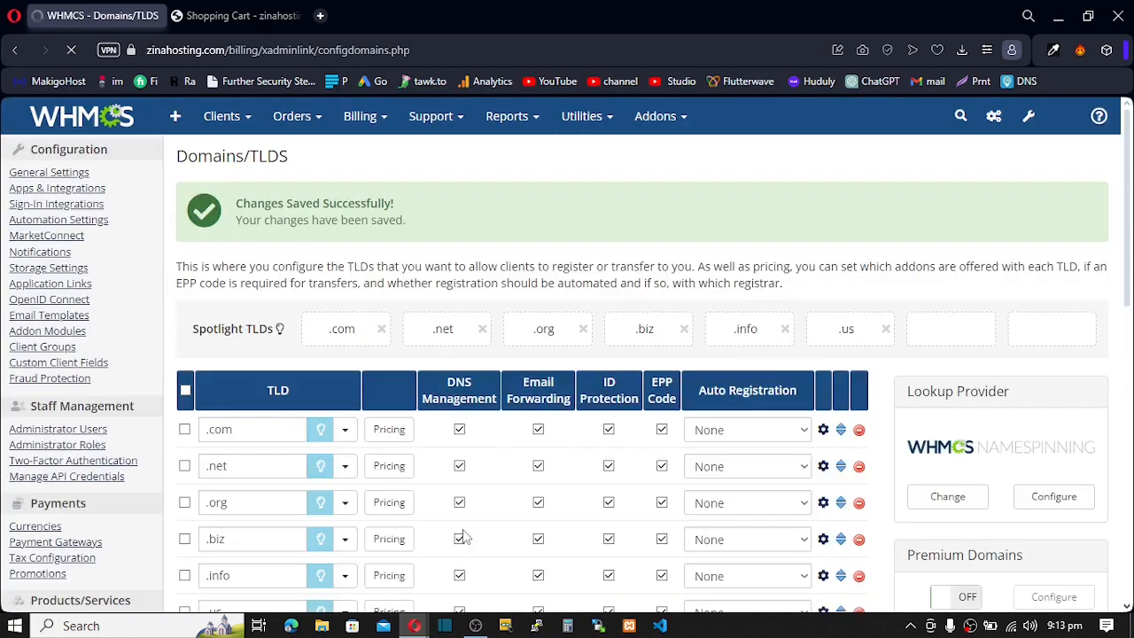
- Change the .com 1-year register, transfer and renewal prices from 15.00 to 14.00
click(386, 431)
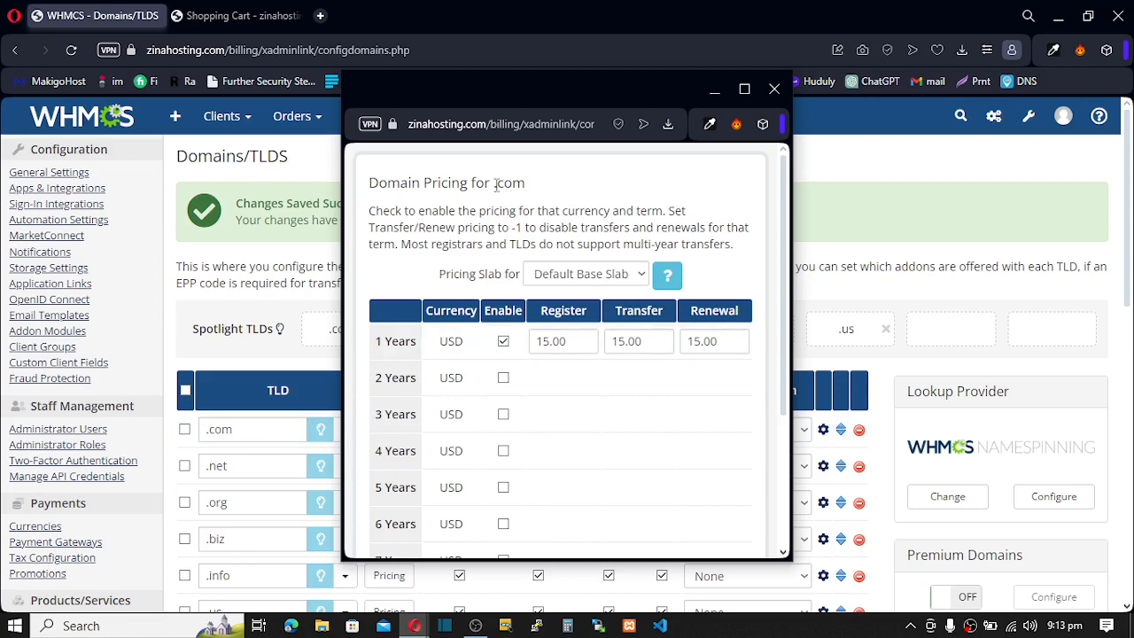
drag(572, 341, 550, 343)
double_click(550, 342)
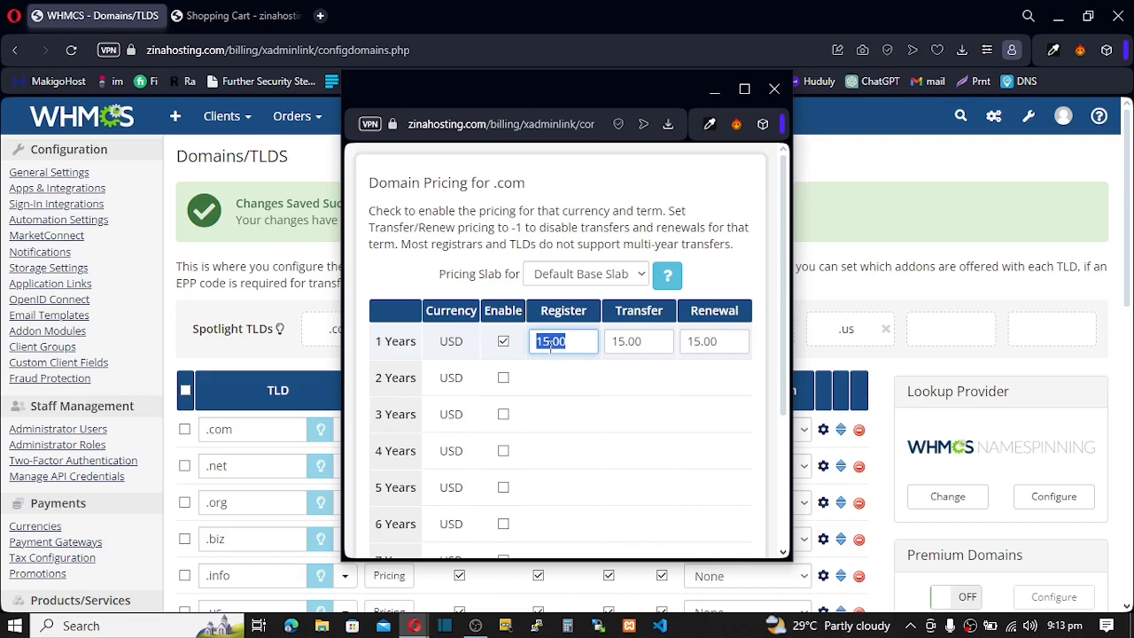
text(14)
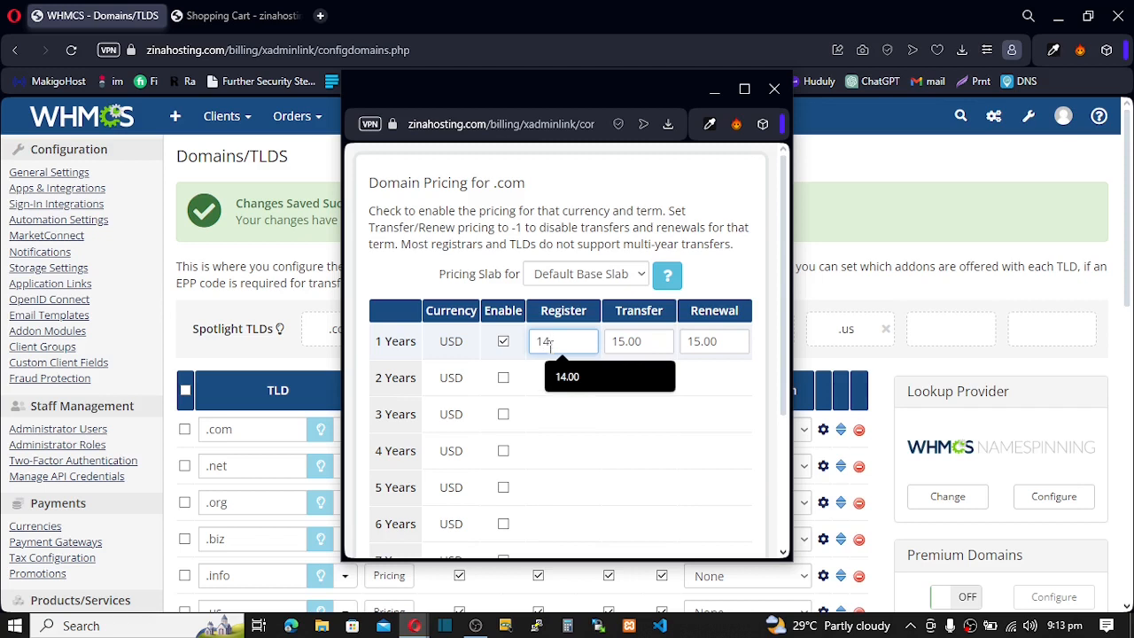
text(.00)
drag(581, 347, 518, 354)
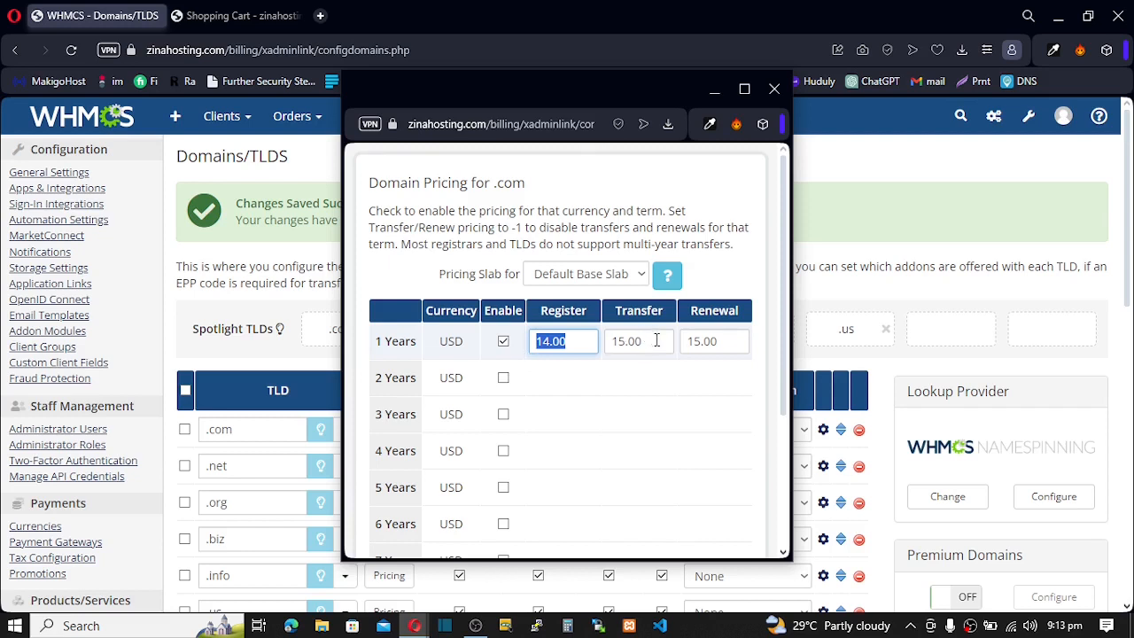
drag(656, 341, 610, 342)
text(14.00)
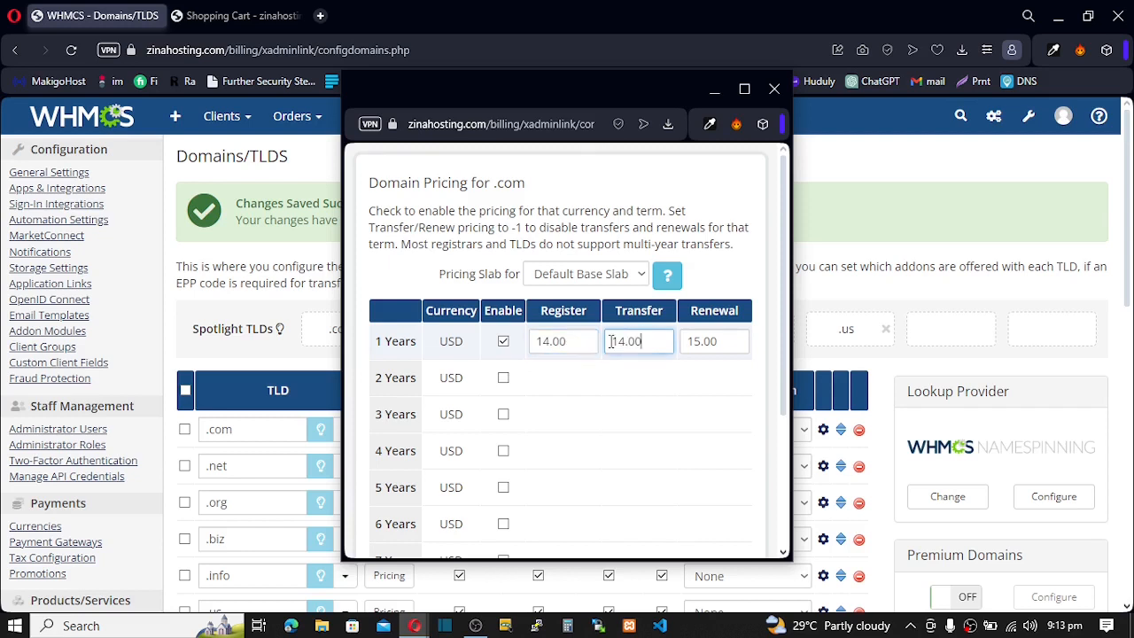
drag(734, 342, 634, 349)
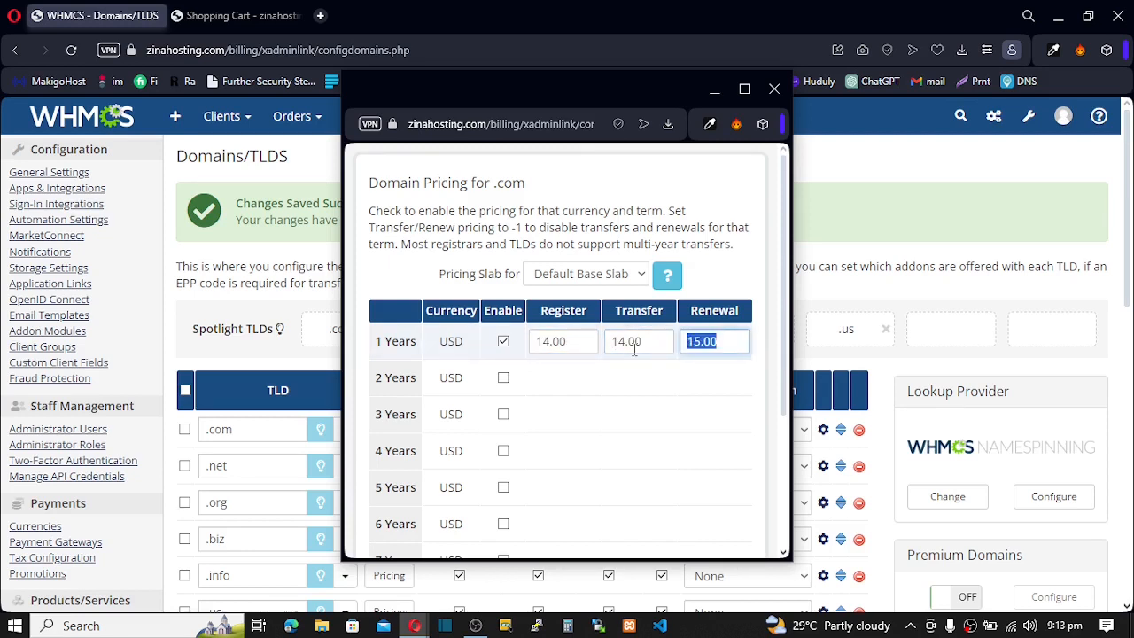
text(14.00)
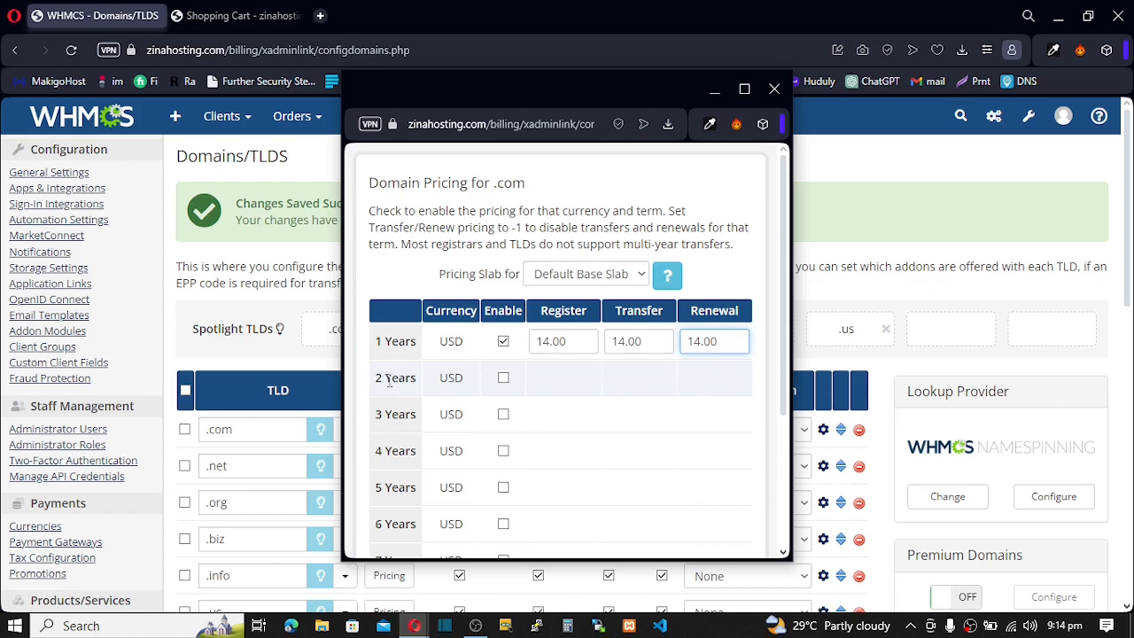
- Leave two-year pricing off, save the .com pricing and close the popup
click(505, 378)
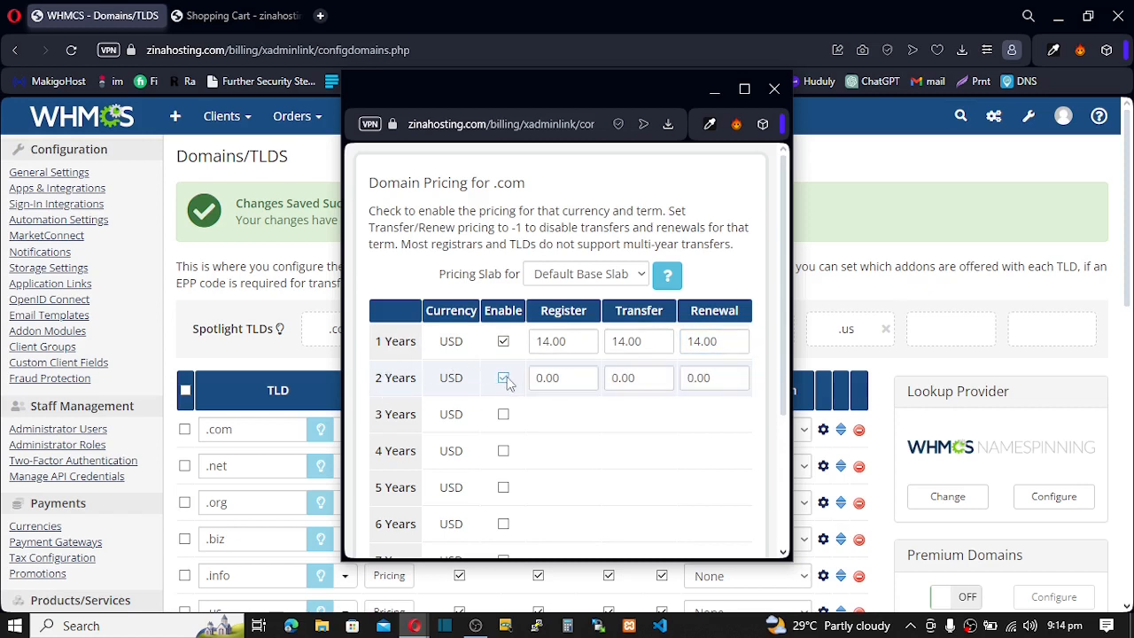
click(504, 377)
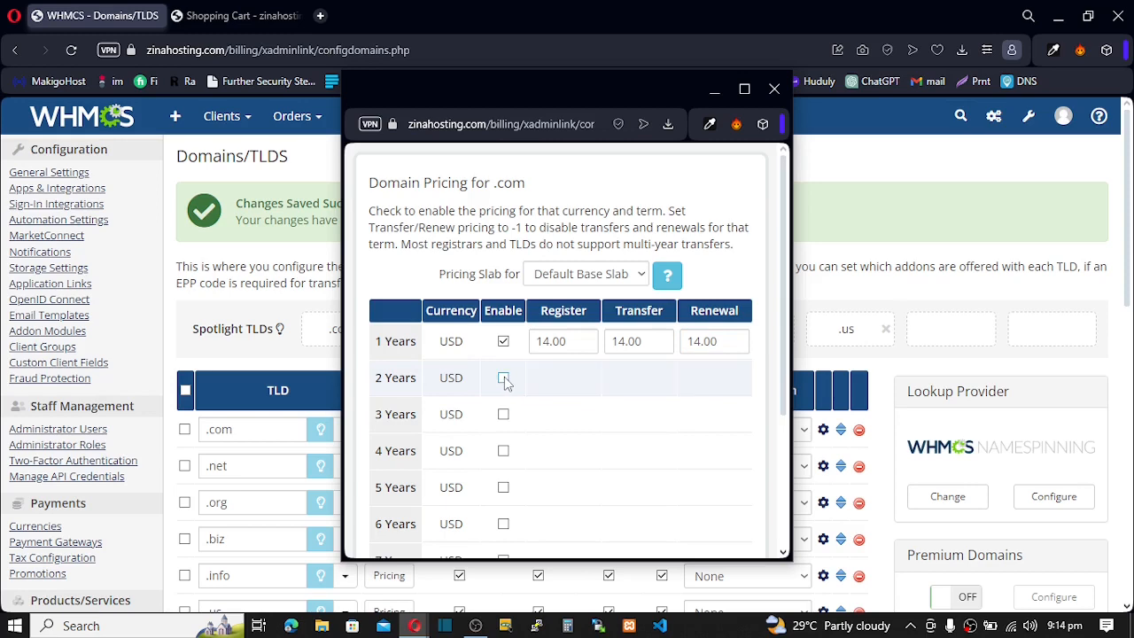
scroll(521, 379, down, 3)
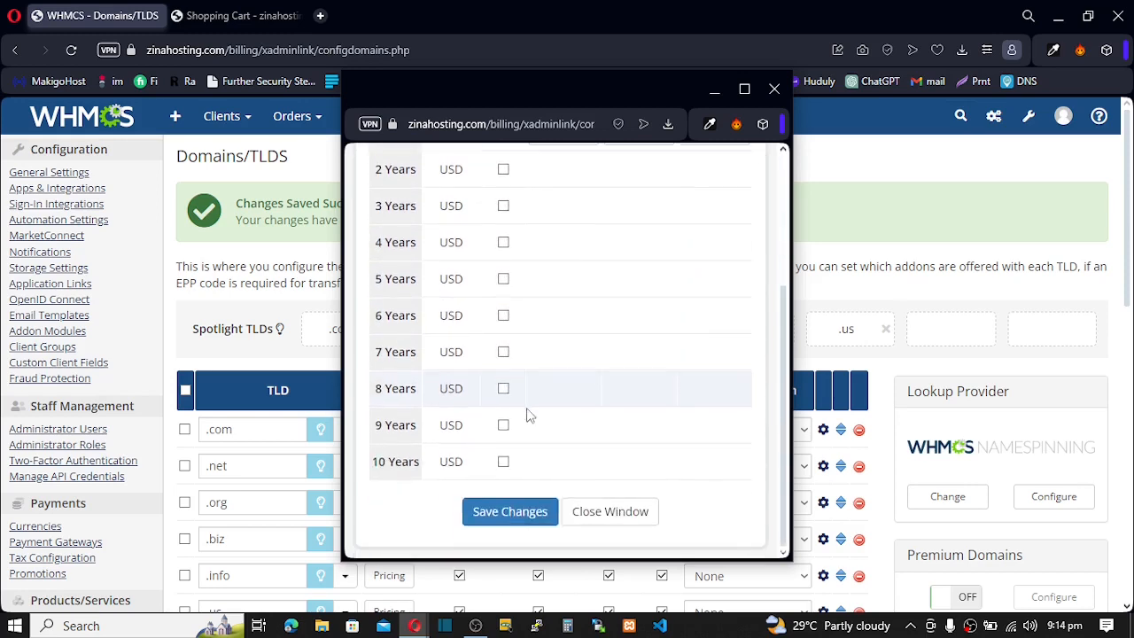
click(520, 514)
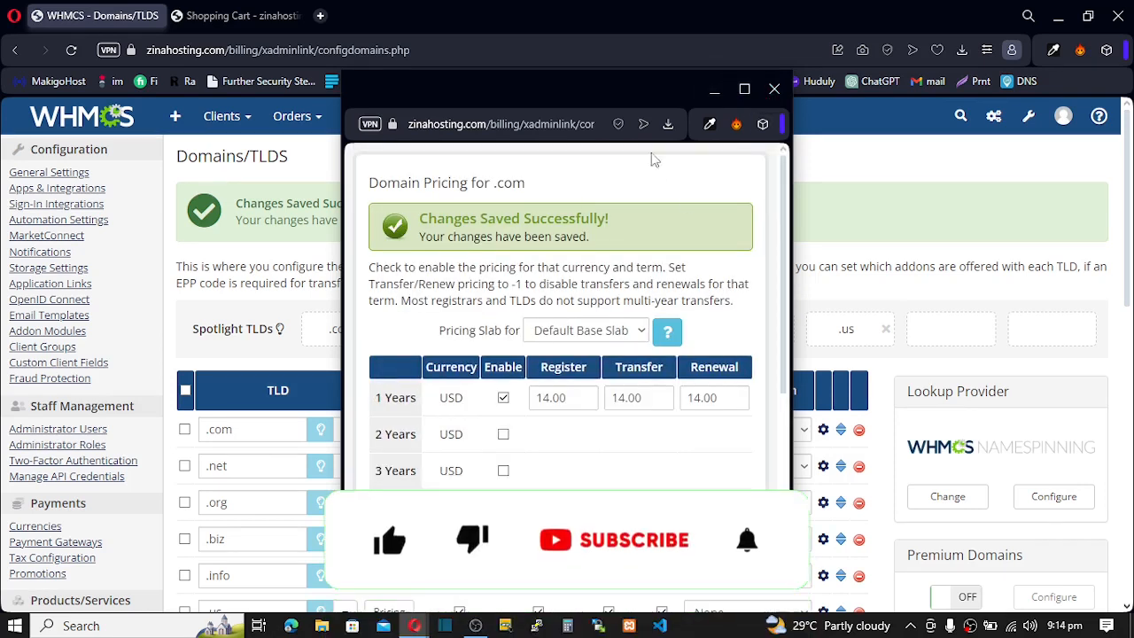
click(771, 92)
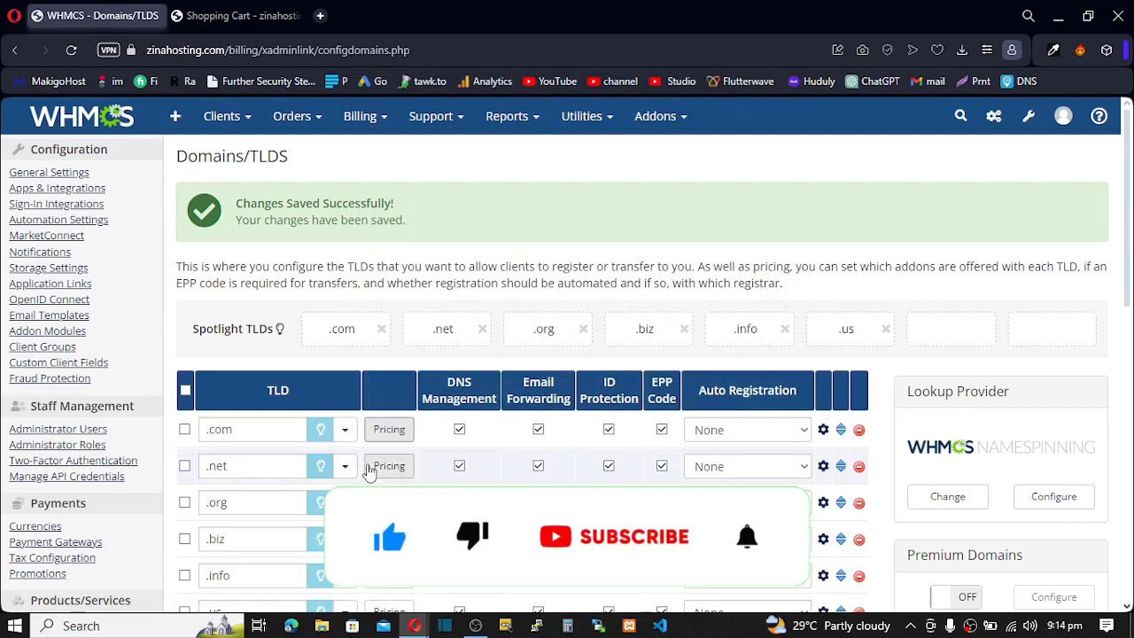
- Set the .net 1-year registration price to 18.00
click(391, 467)
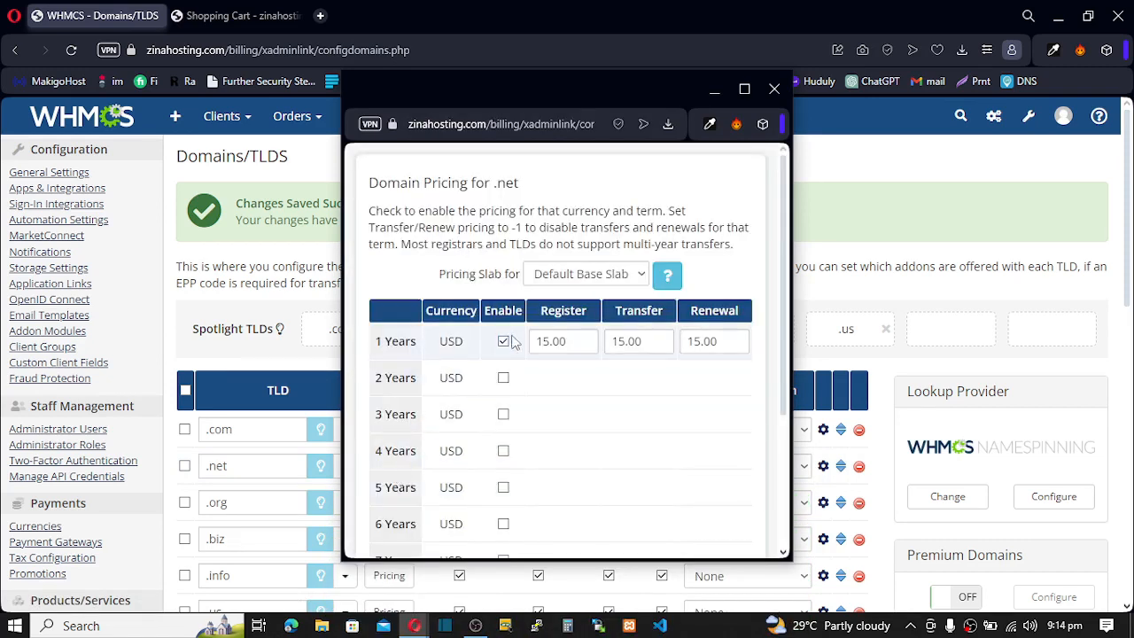
drag(567, 342, 465, 347)
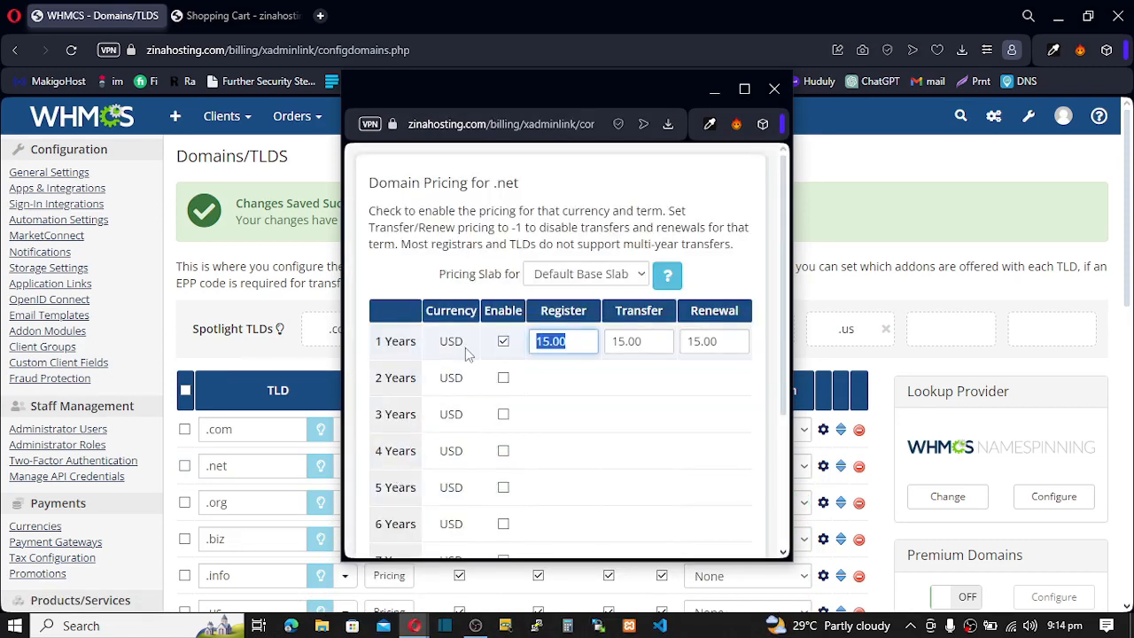
text(18)
key(Down)
key(Down)
key(Return)
key(ctrl+a)
key(ctrl+c)
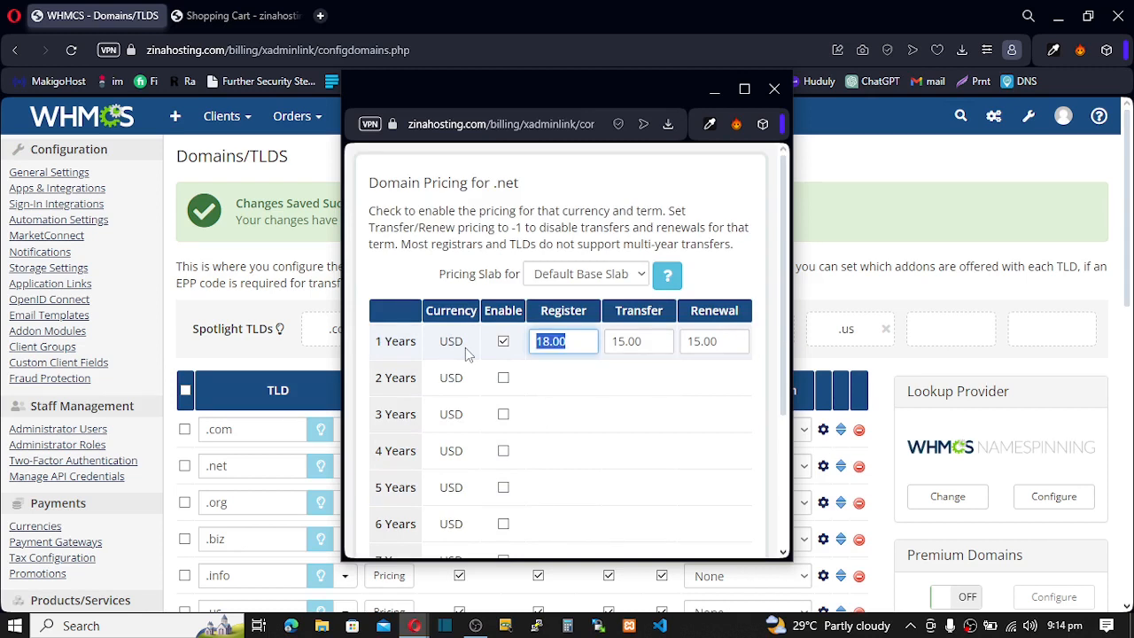
- Fill 18.00 into the .net transfer and renewal prices, save, and close the popup
click(655, 338)
key(ctrl+a)
key(ctrl+v)
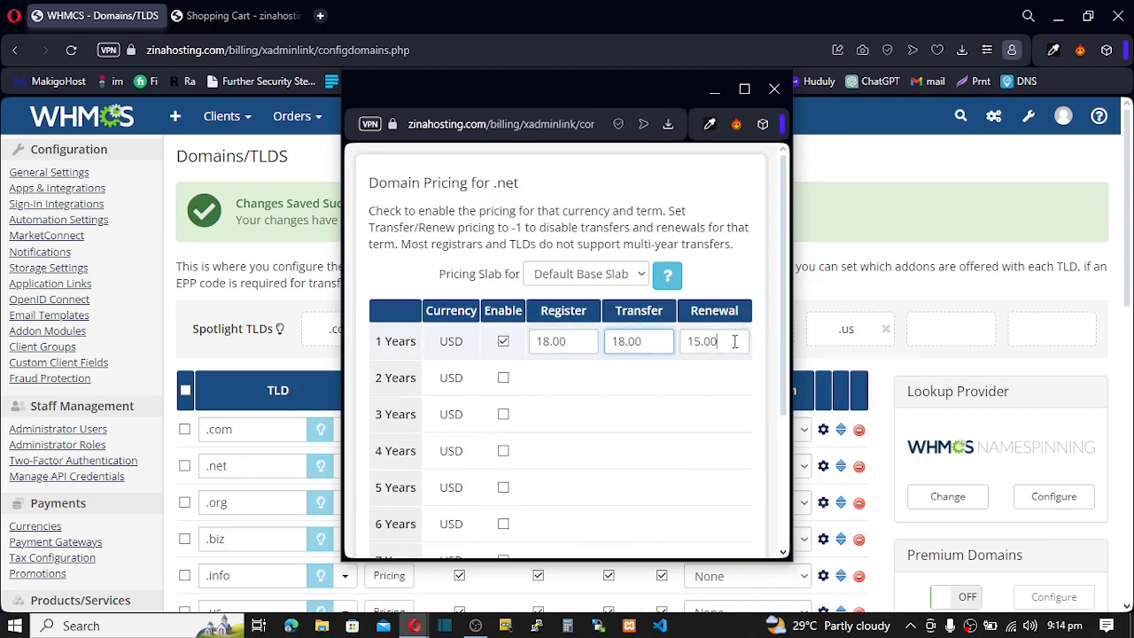
click(738, 338)
key(ctrl+a)
key(ctrl+v)
scroll(617, 449, down, 3)
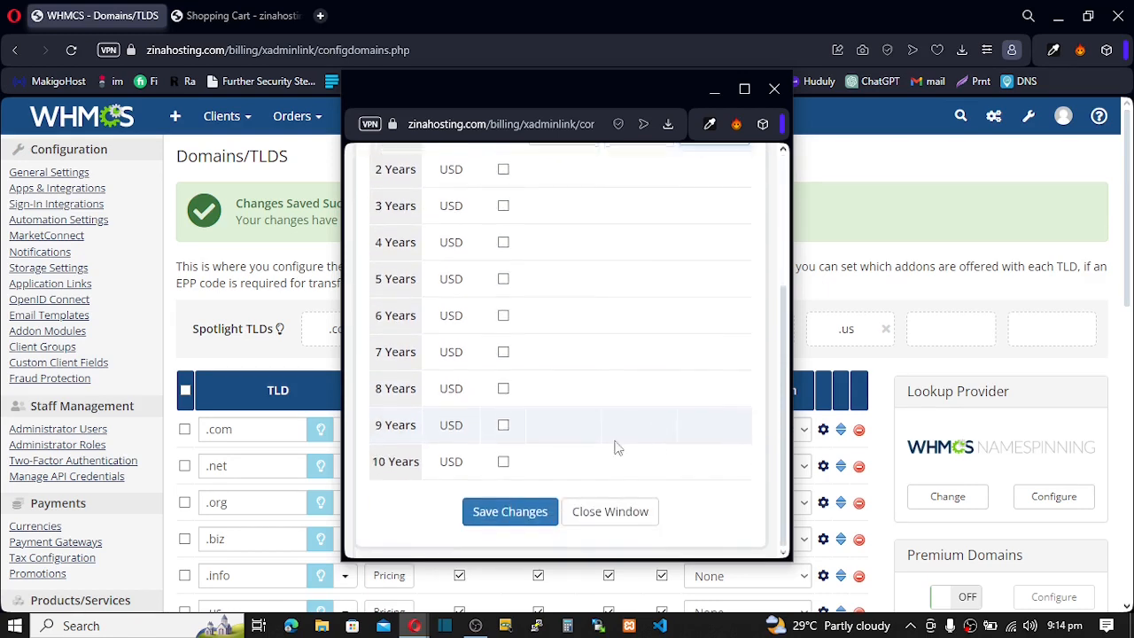
click(520, 511)
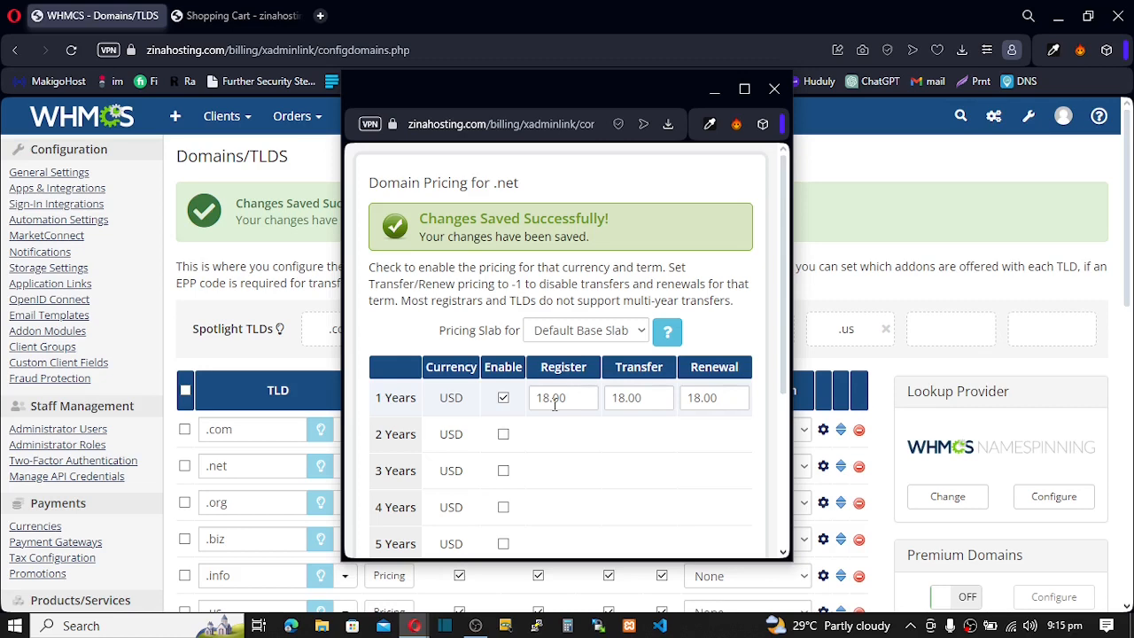
click(772, 89)
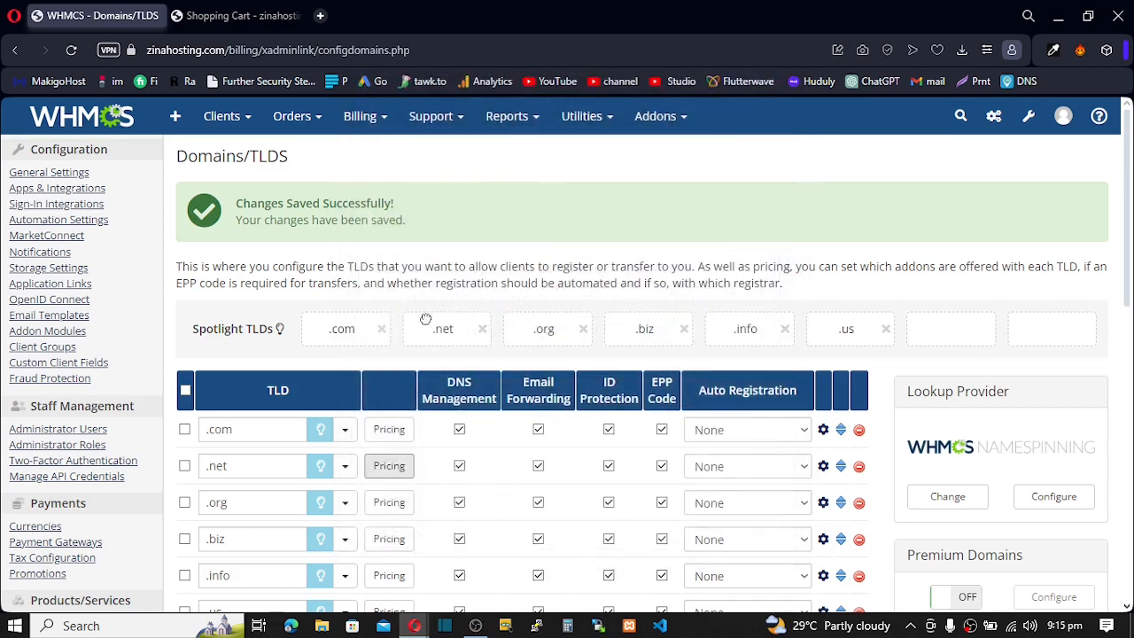
- Search soloisatech on the storefront (.com $14.00, .net $18.00, .us unpriced), then return to admin TLDs
scroll(421, 324, down, 2)
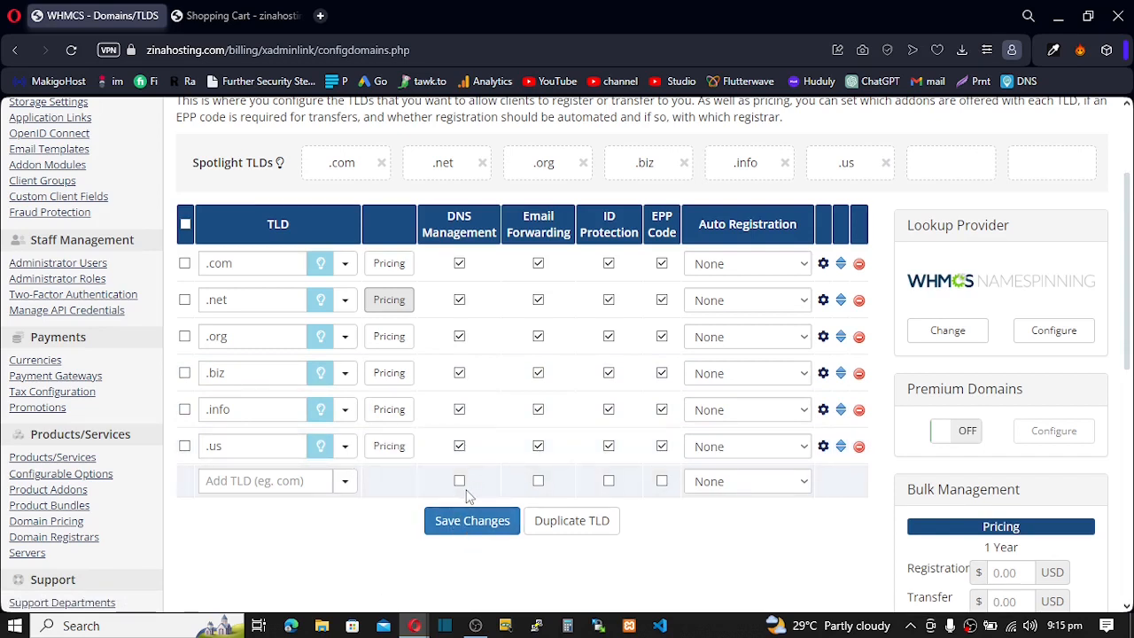
click(232, 15)
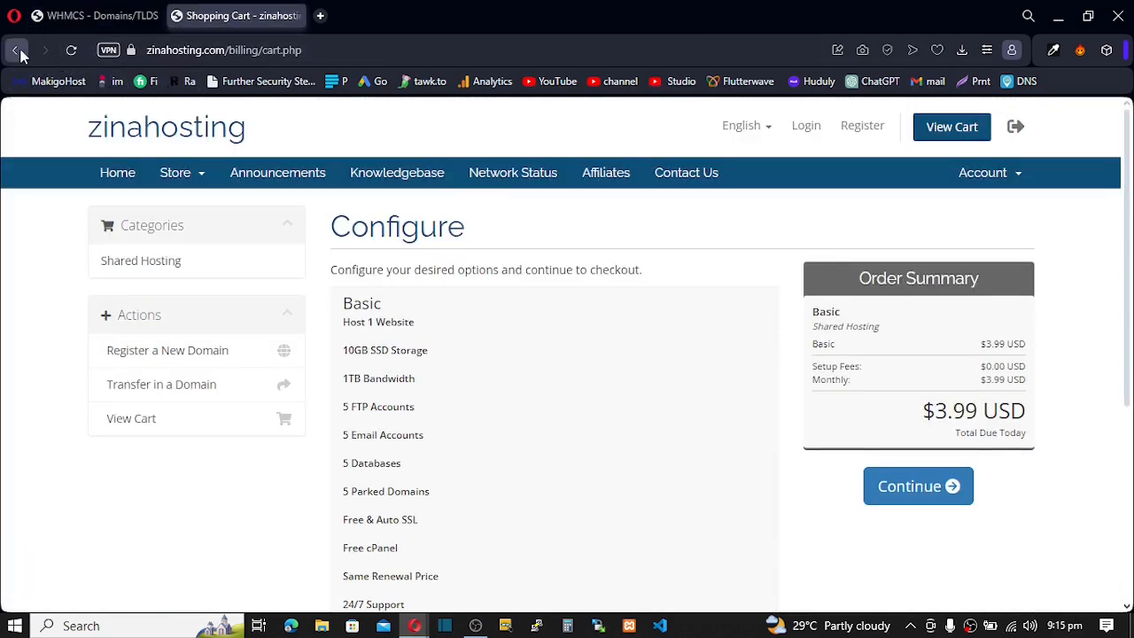
click(124, 132)
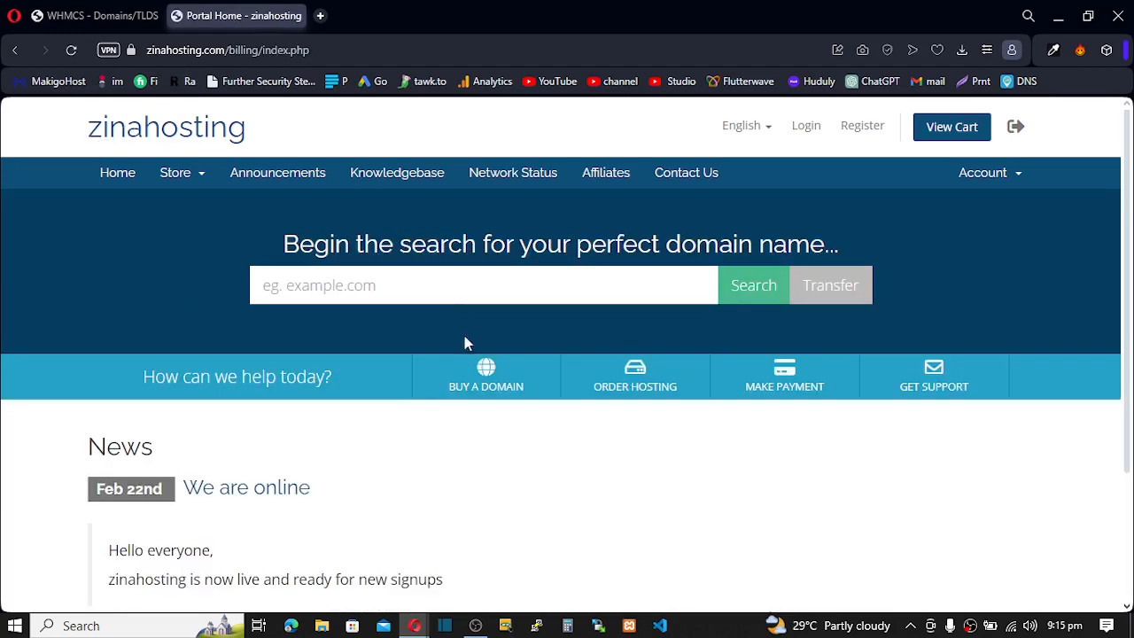
click(491, 388)
text(soloisatech)
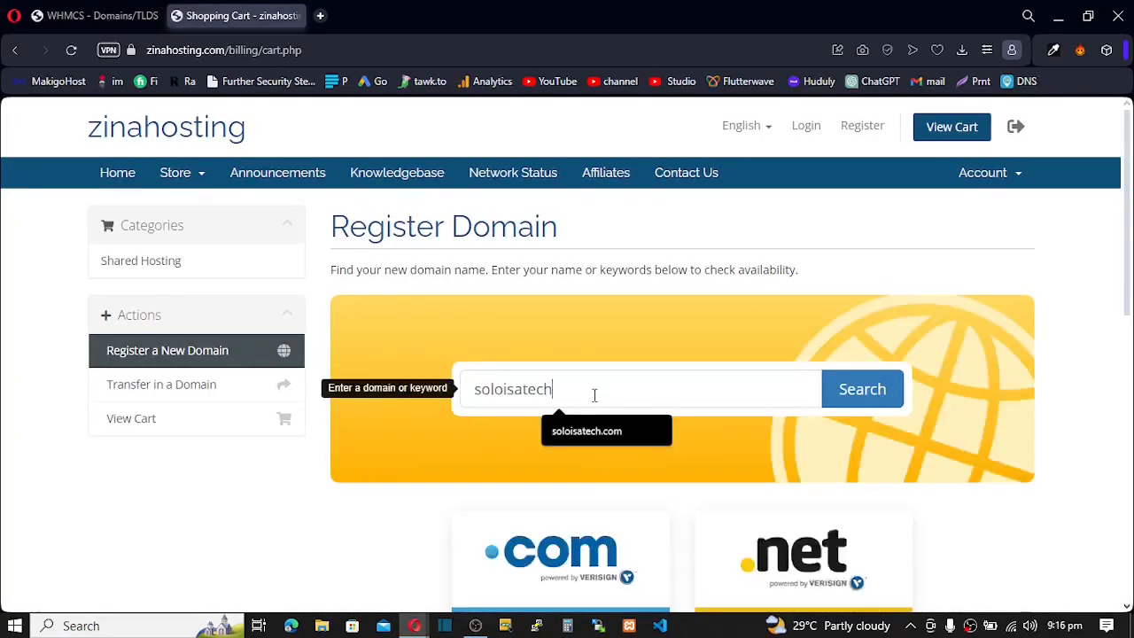
click(860, 388)
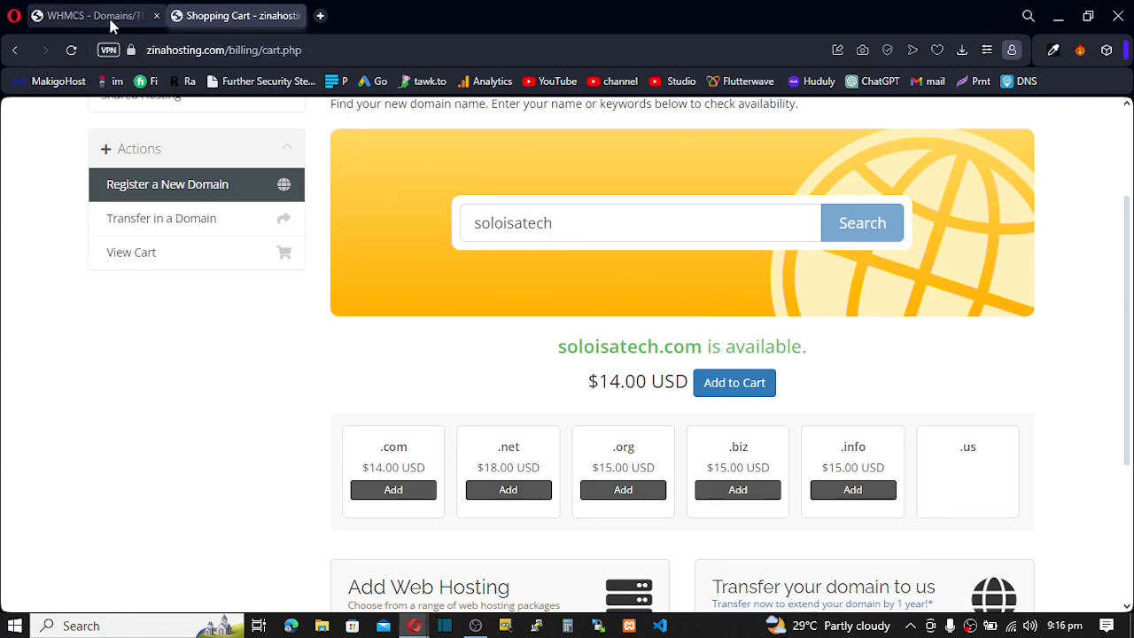
click(85, 15)
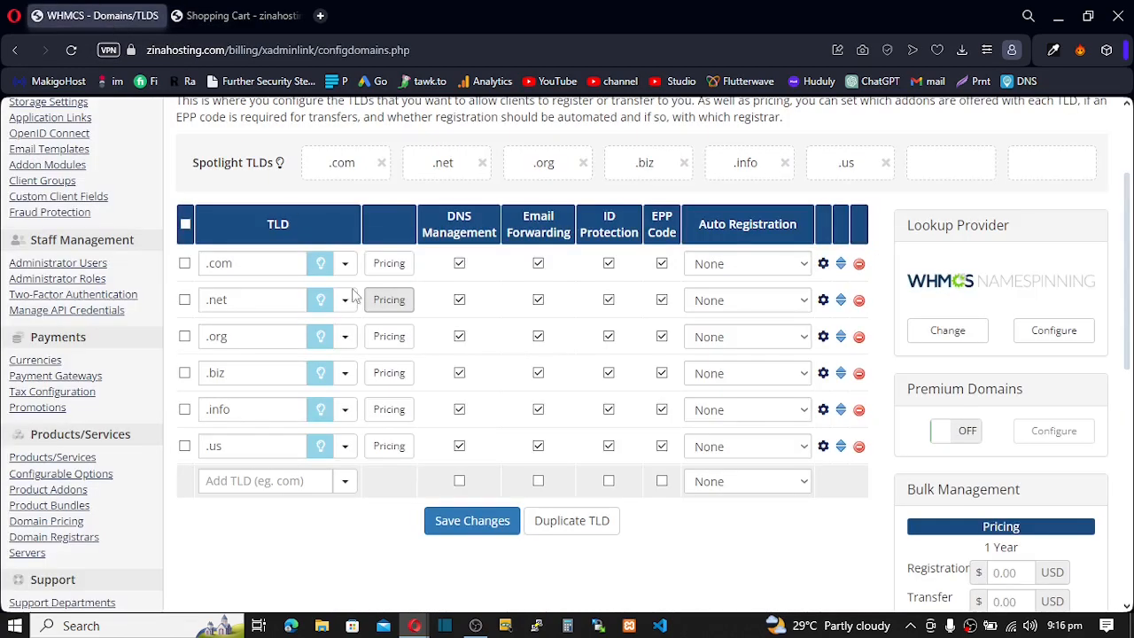
- Price .us one-year register, transfer and renewal at 16.00 USD, save, and reload the storefront cart
click(390, 451)
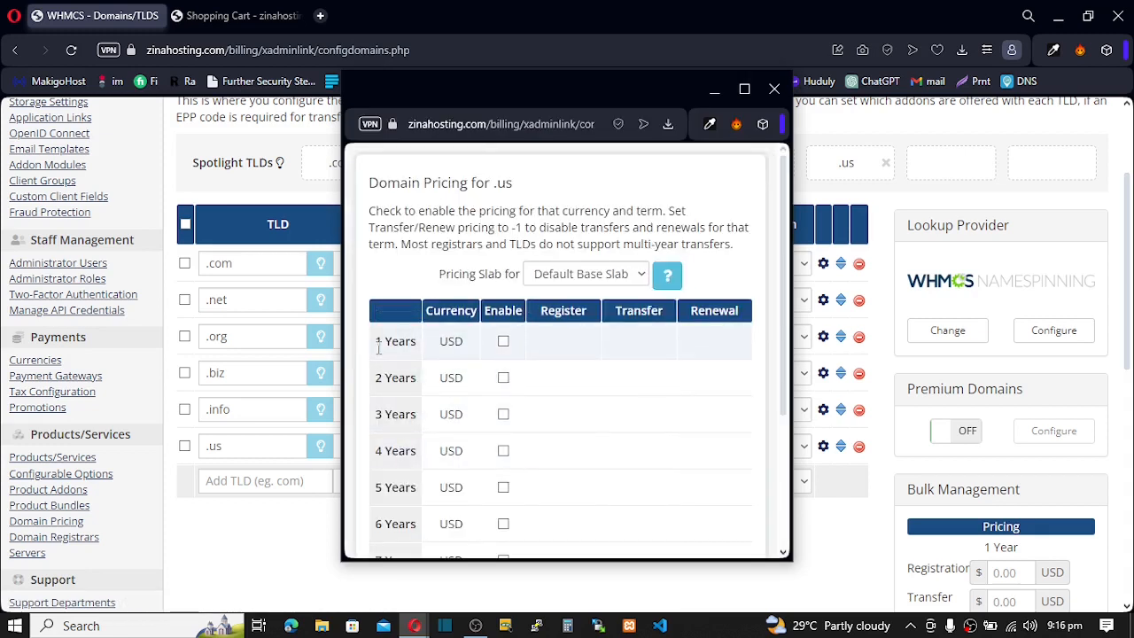
click(503, 341)
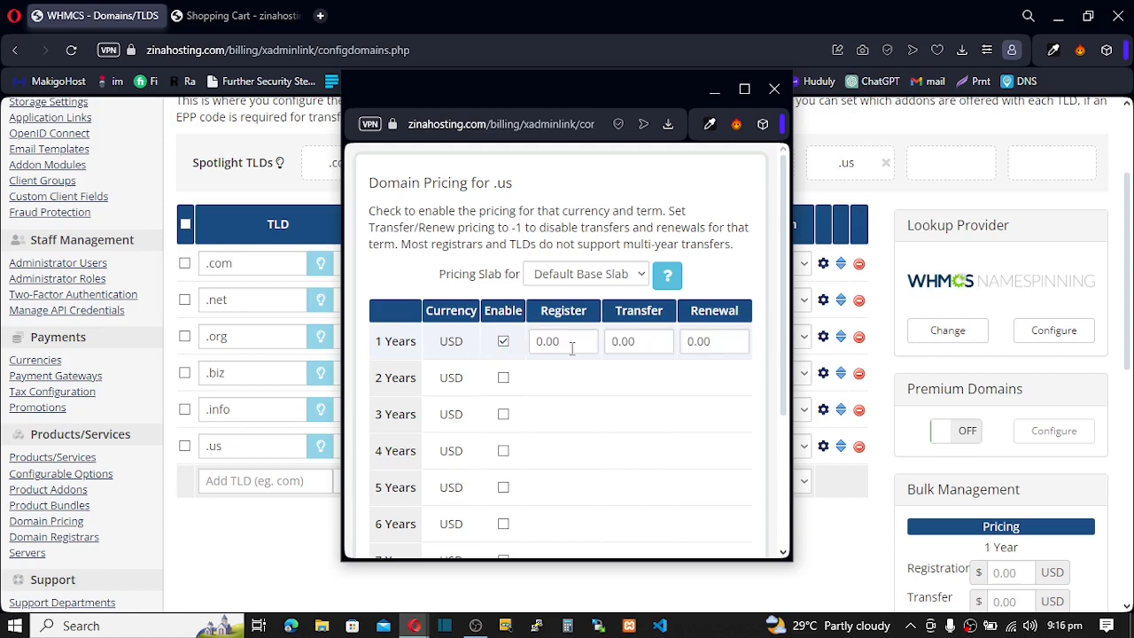
key(Tab)
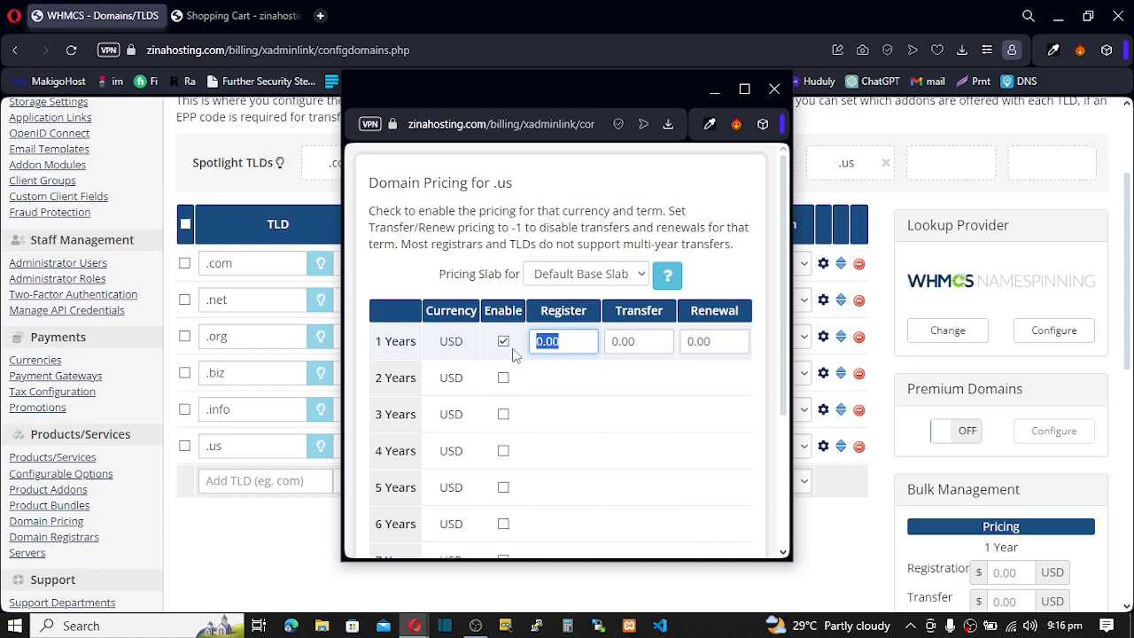
text(16)
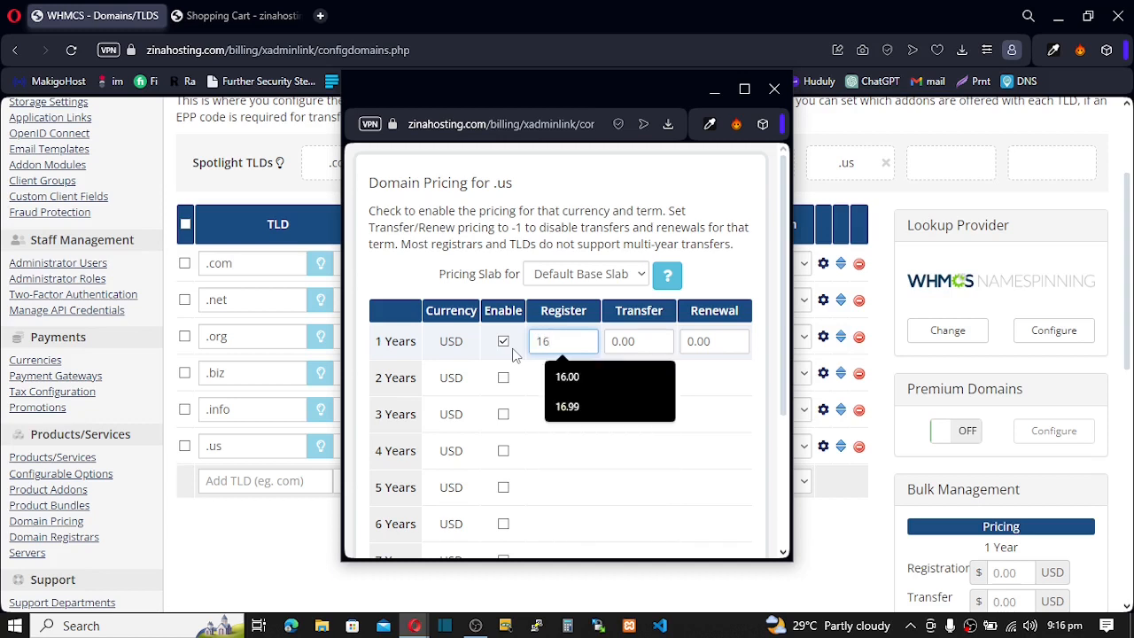
text(.00)
key(ctrl+a)
key(ctrl+c)
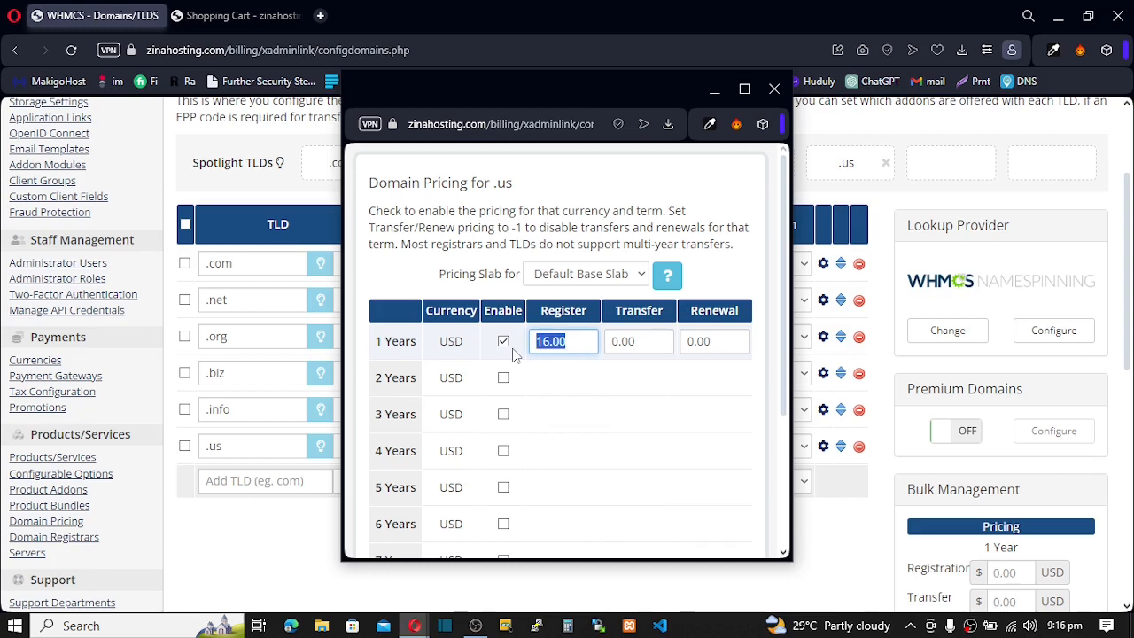
key(Tab)
key(ctrl+v)
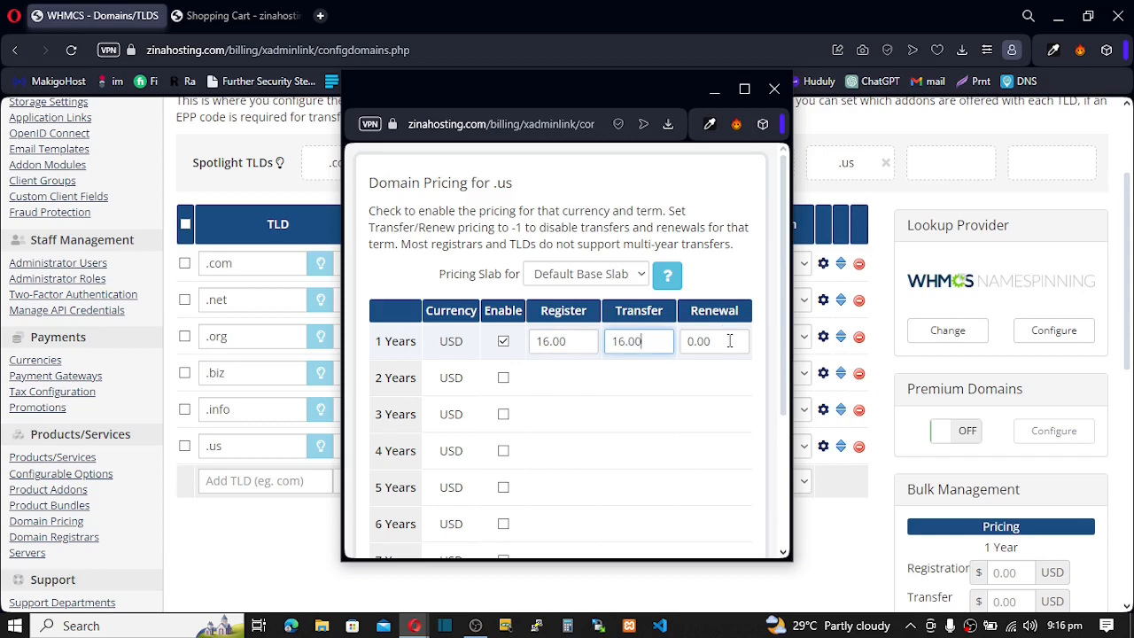
key(Tab)
key(ctrl+v)
scroll(656, 399, down, 3)
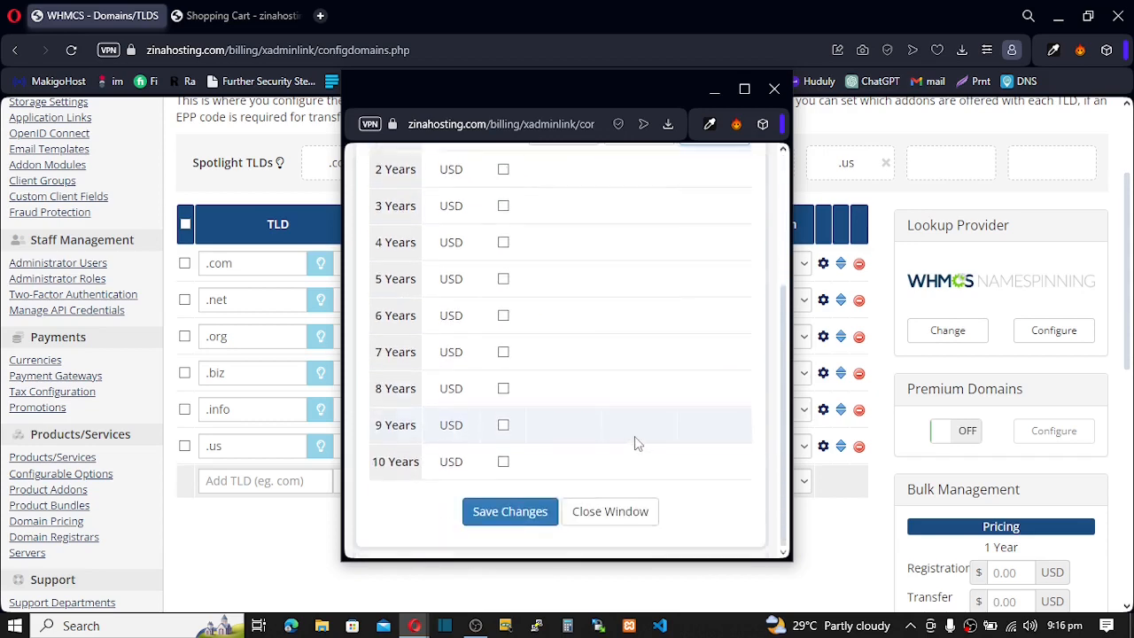
click(521, 511)
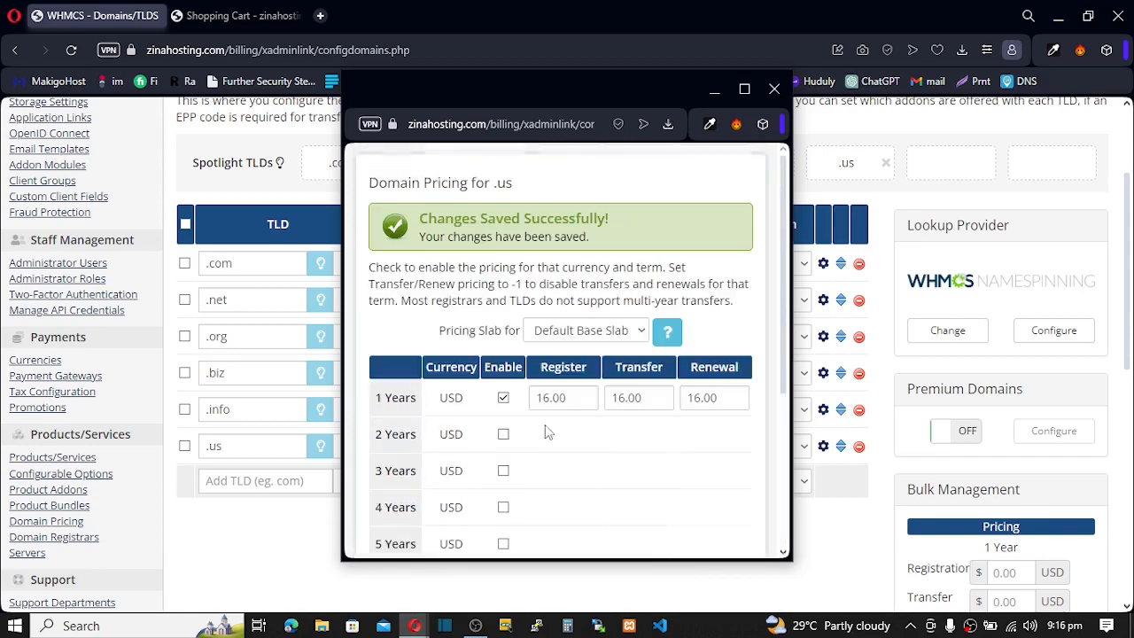
click(235, 15)
click(71, 50)
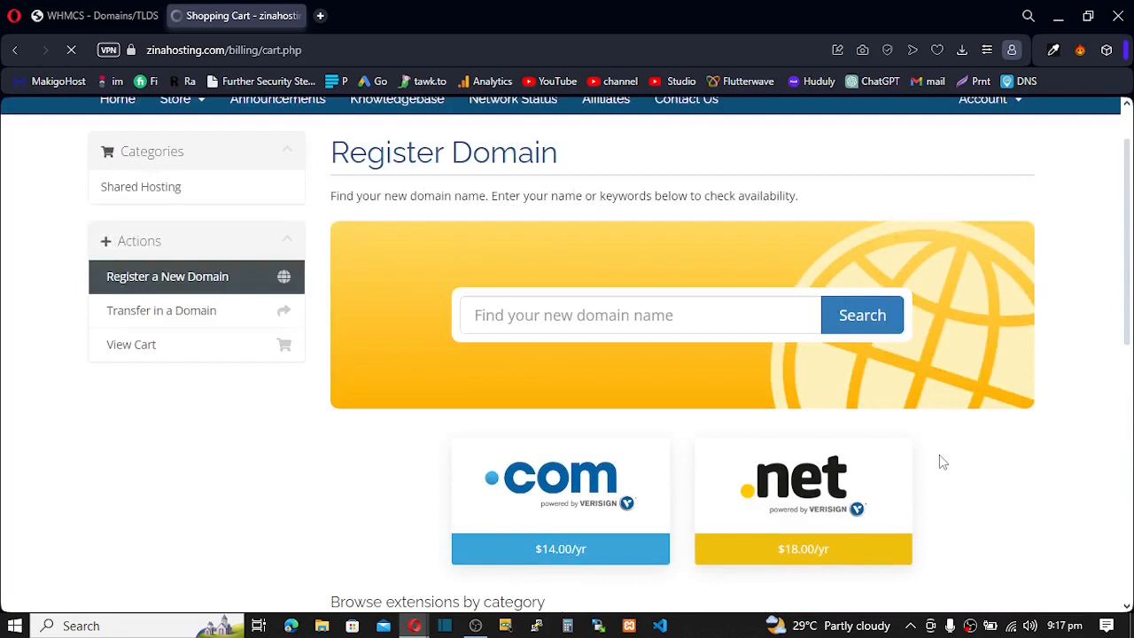
- Search the storefront again for soloisatech
click(510, 315)
text(soloisatech)
click(872, 315)
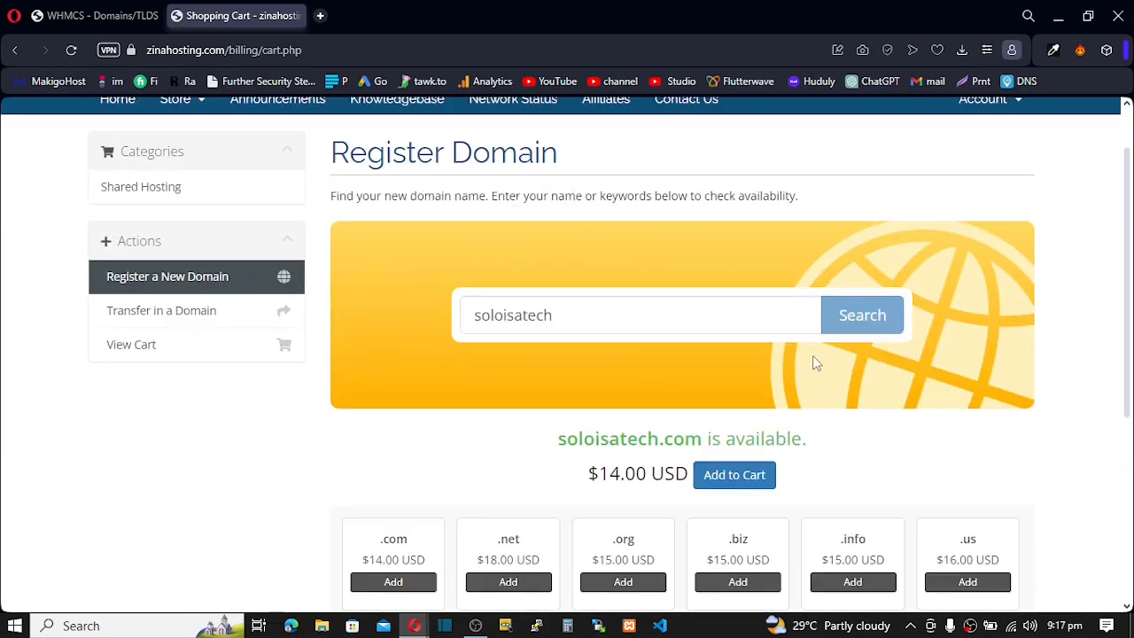
scroll(939, 518, down, 2)
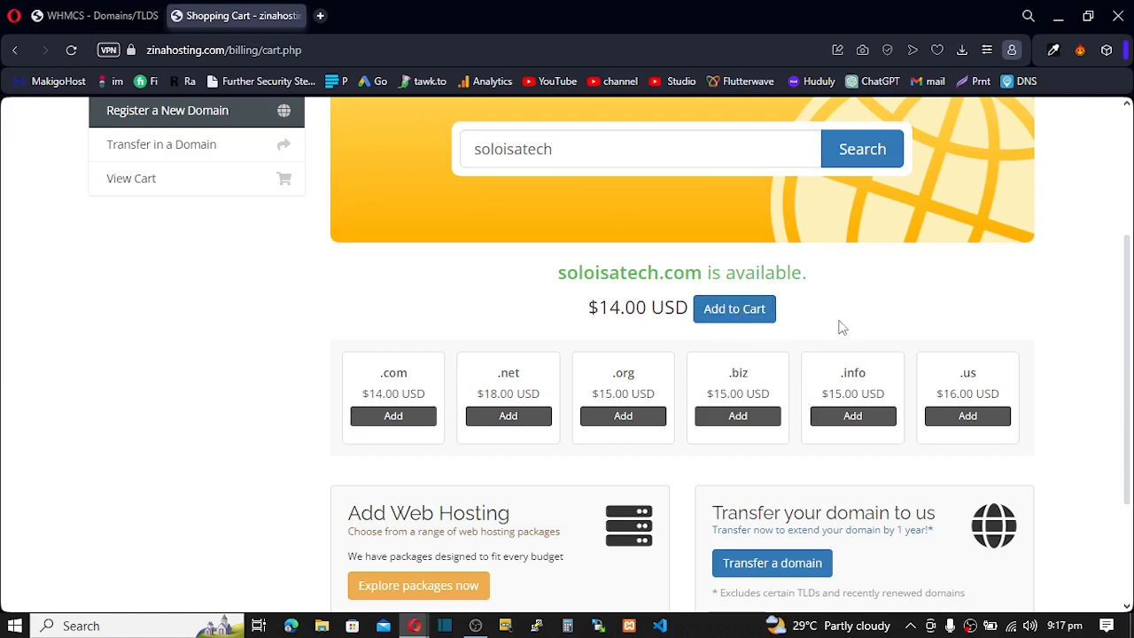
- Check the $14.00 .com price, then add soloisatech.com to the cart and check out
drag(549, 317, 670, 298)
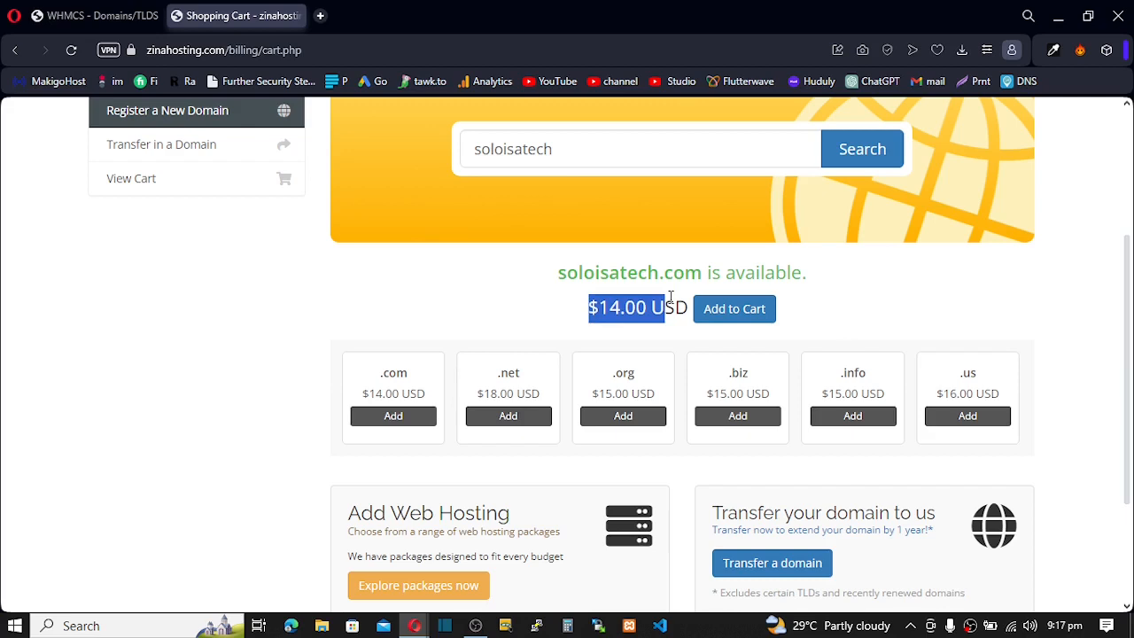
click(764, 268)
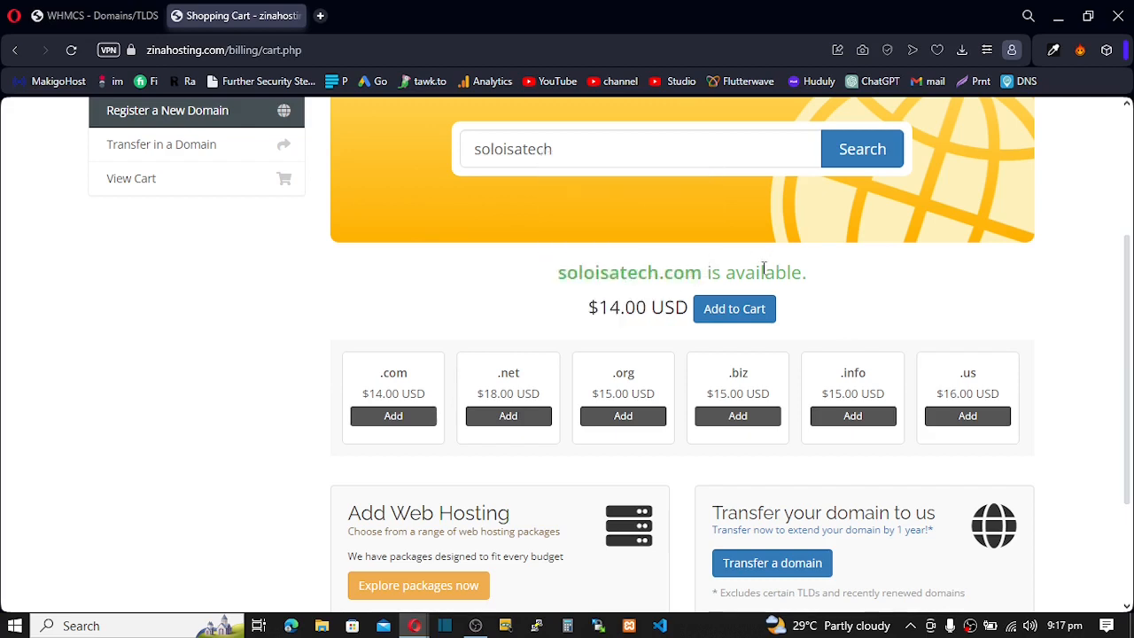
click(731, 315)
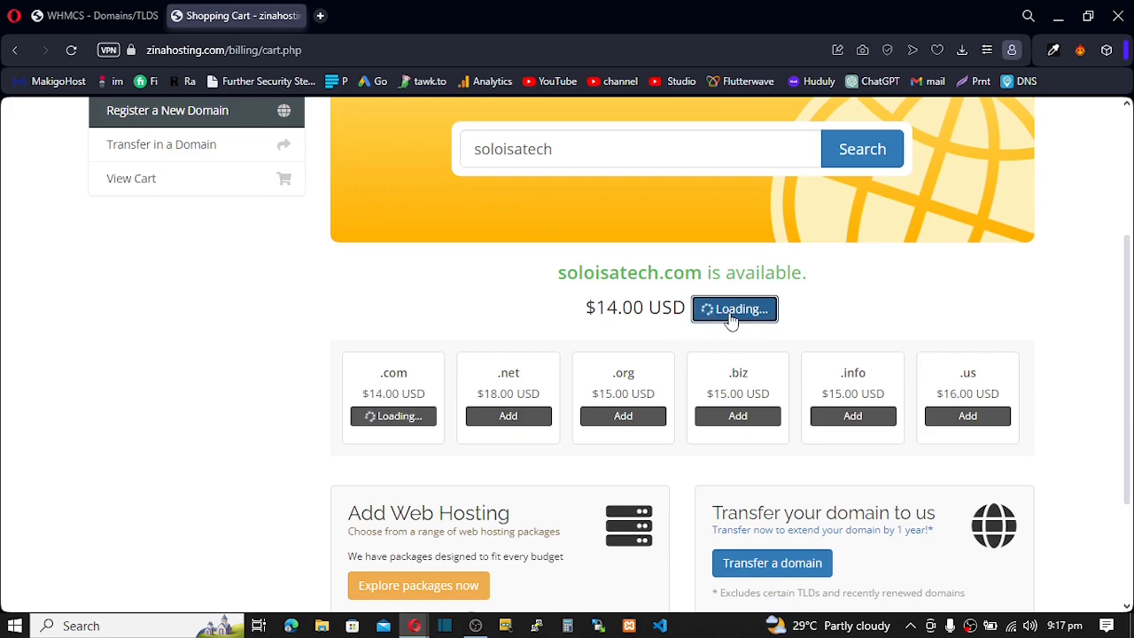
click(733, 309)
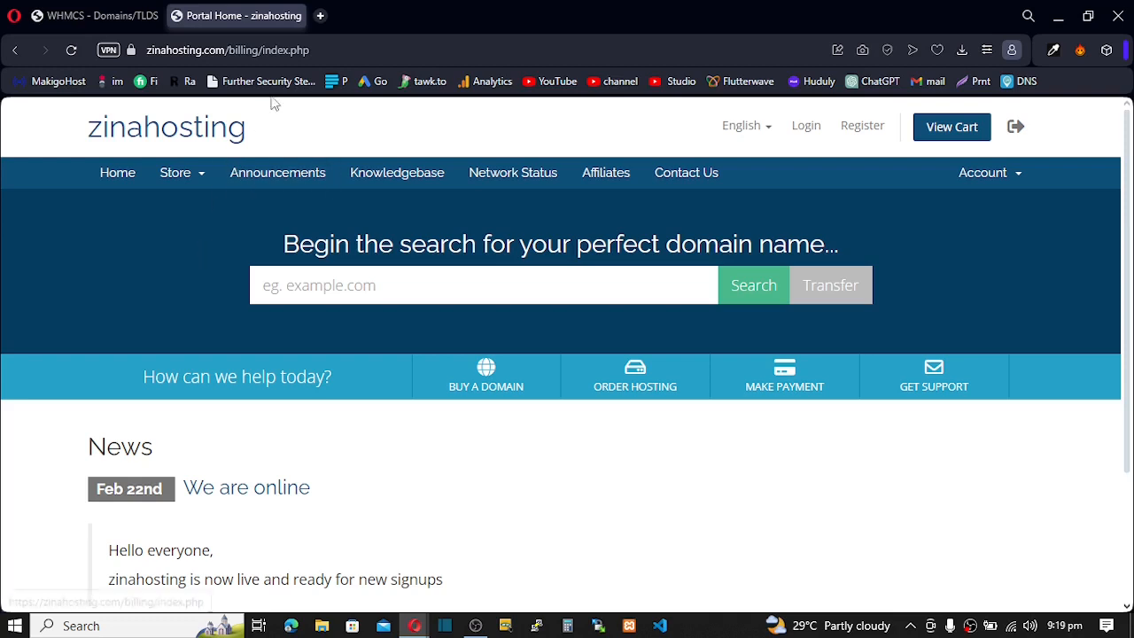
click(320, 15)
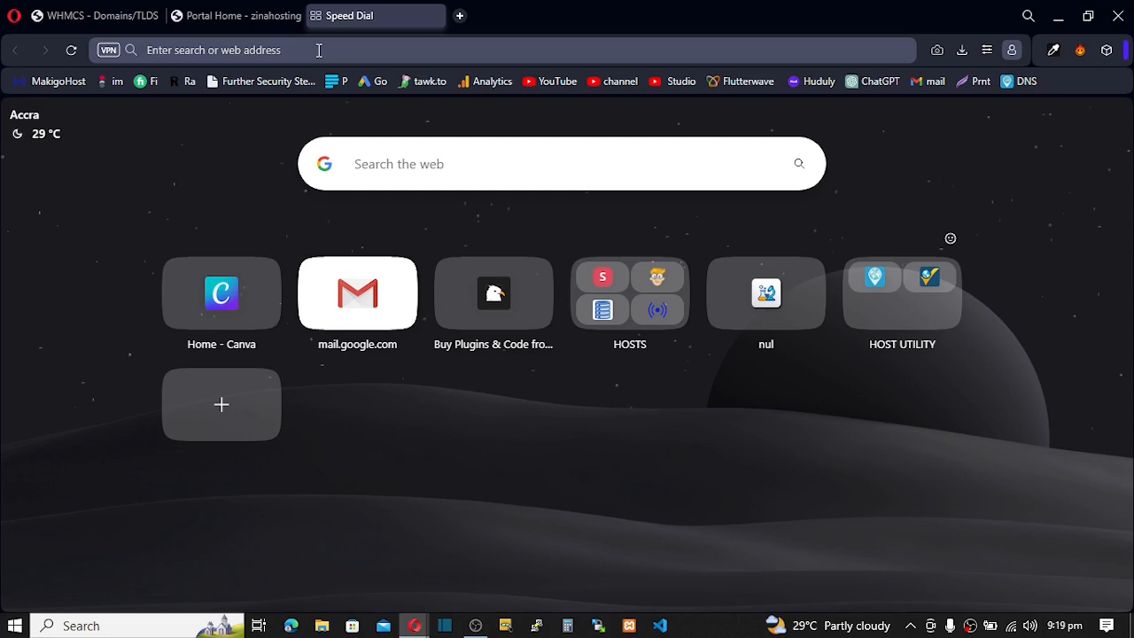
- In the new tab's Speed Dial search box, jot down the note '.com / $10.00 15'
click(236, 23)
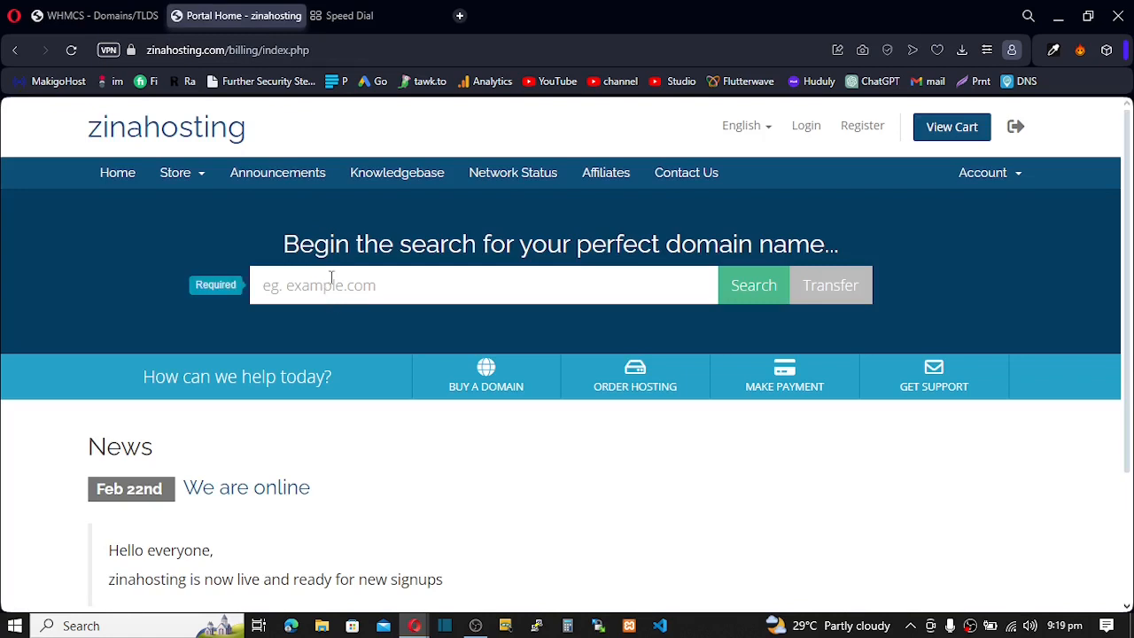
click(393, 16)
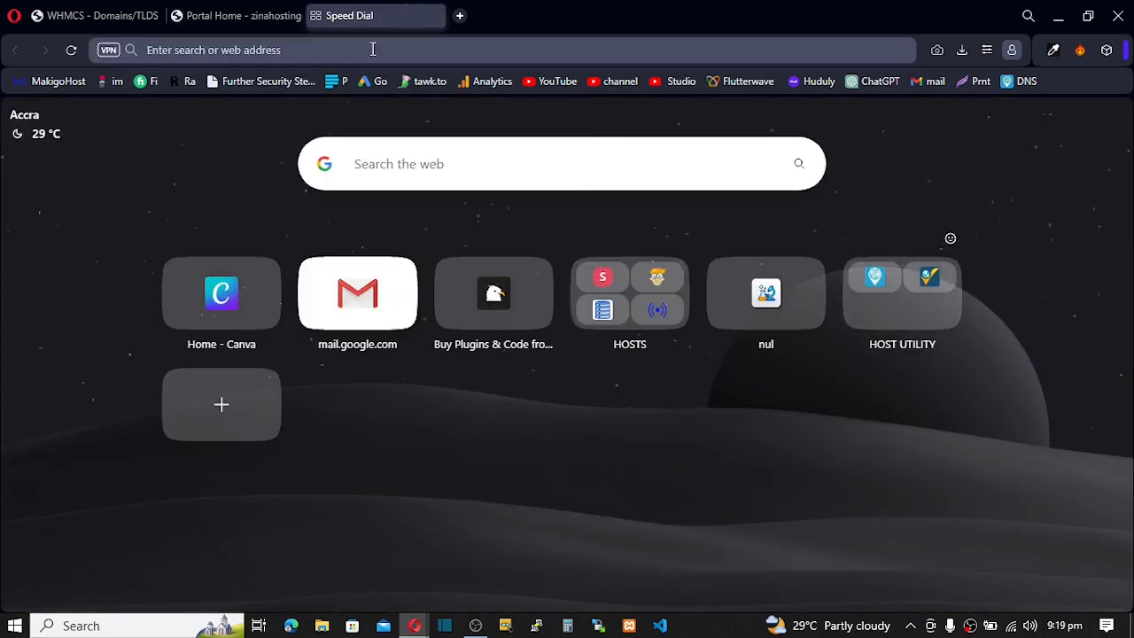
click(368, 51)
click(398, 167)
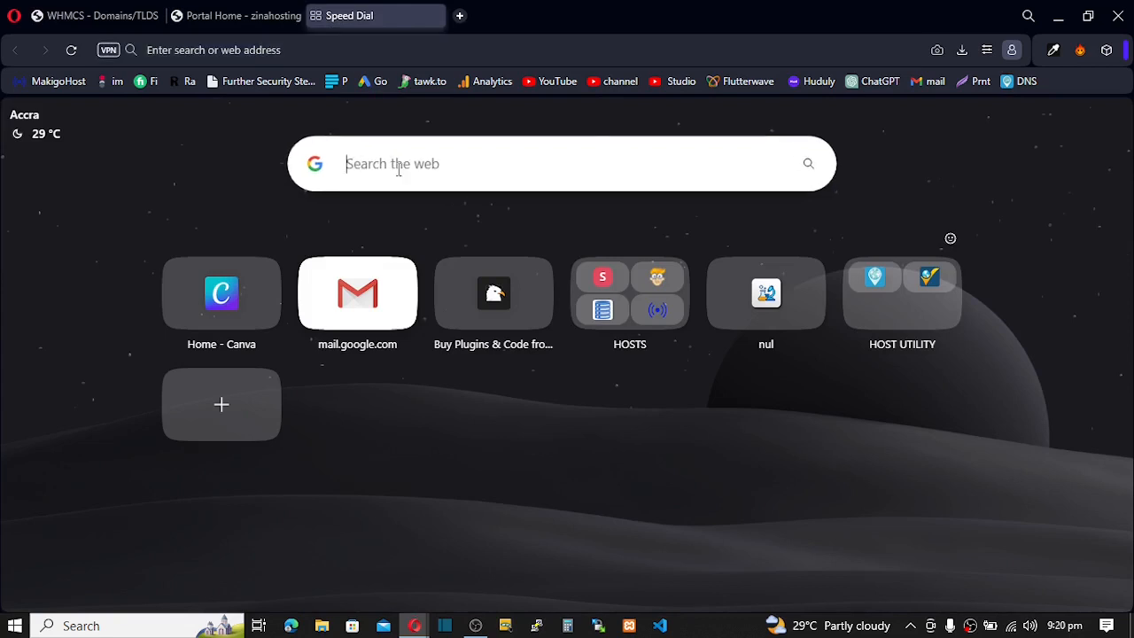
text(.com / )
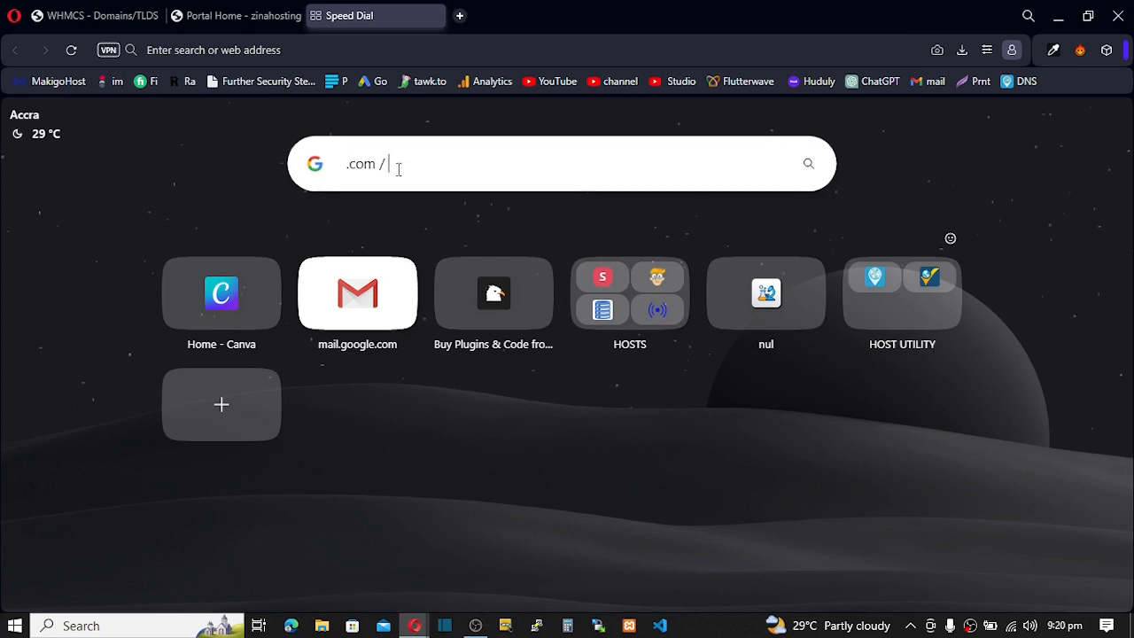
text(10.00)
key(Left)
key(Left)
text($)
click(481, 170)
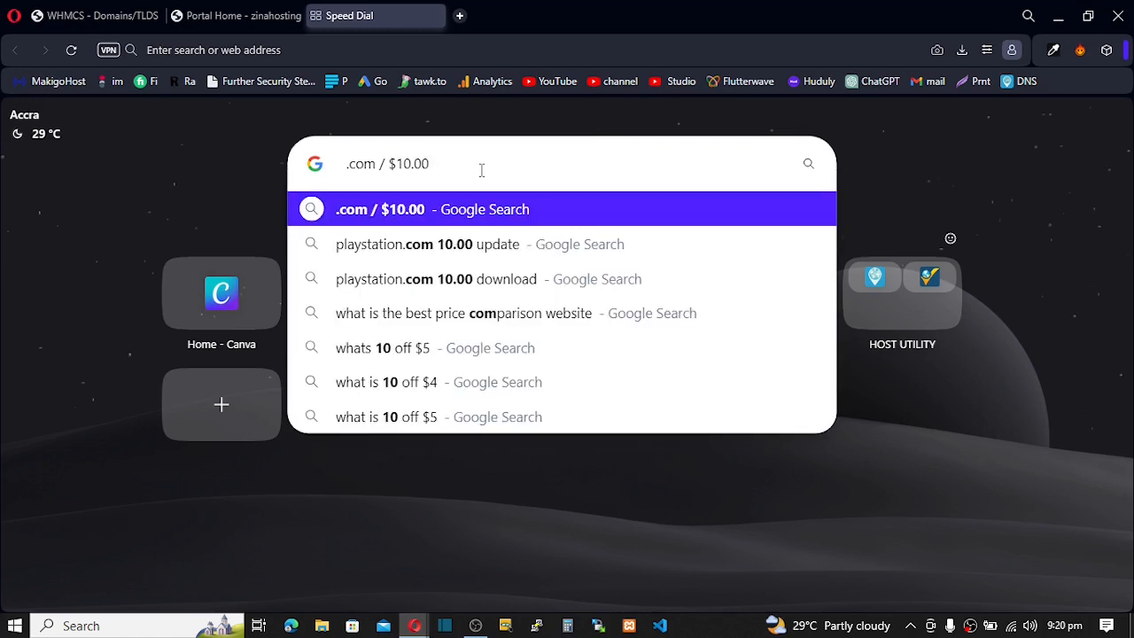
text(15)
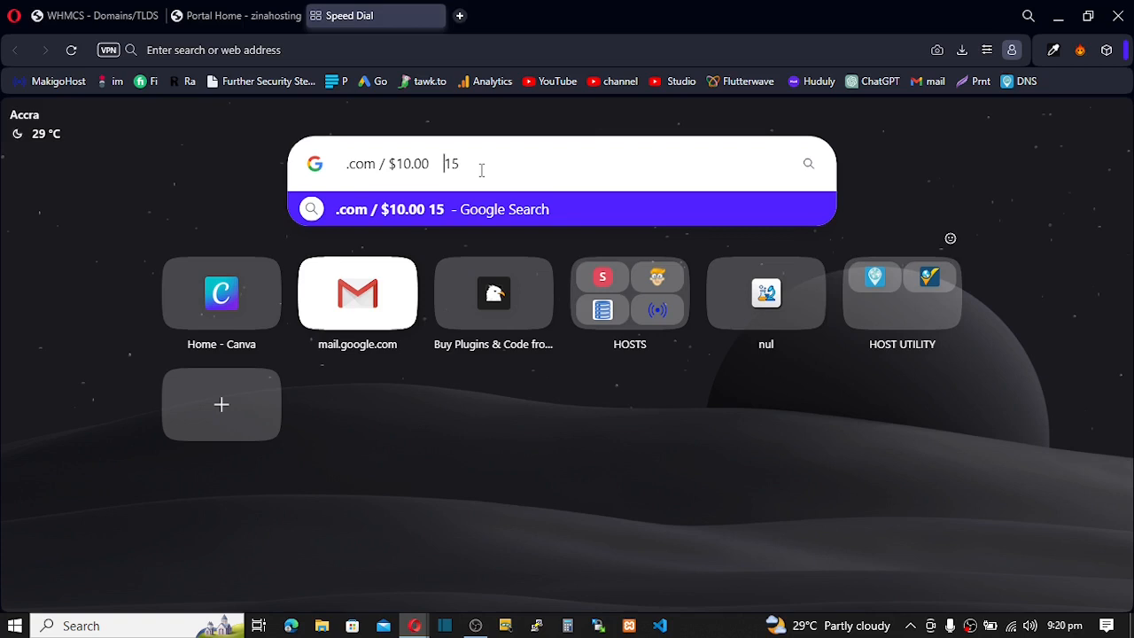
click(222, 15)
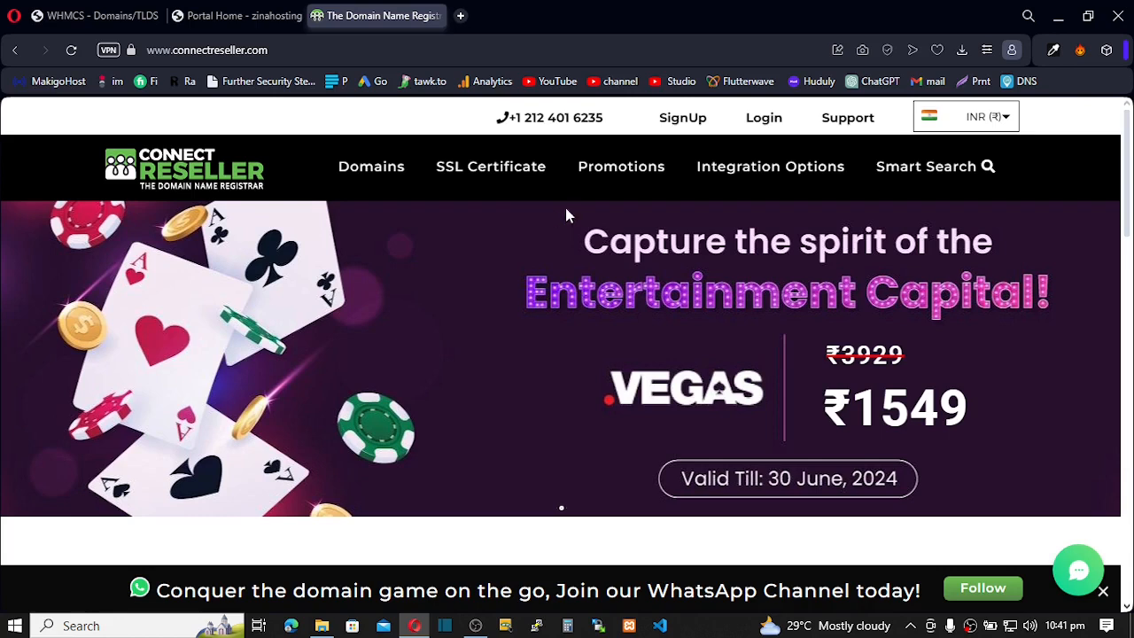
- Switch ConnectReseller prices from INR to USD and open Read More under the WHMCS integration
click(1006, 122)
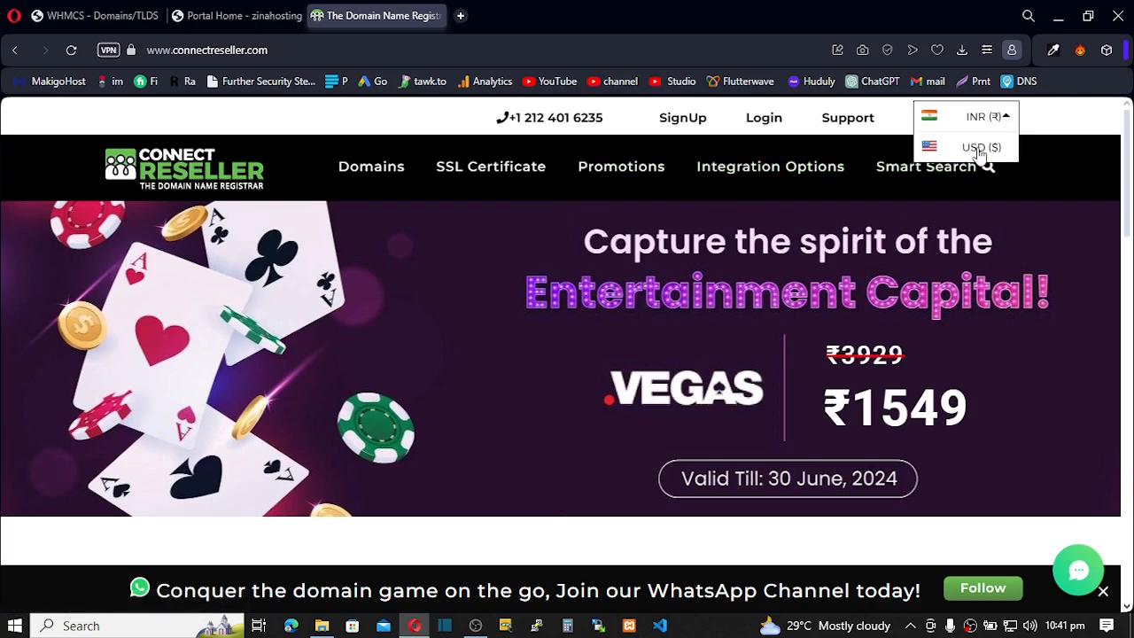
click(978, 147)
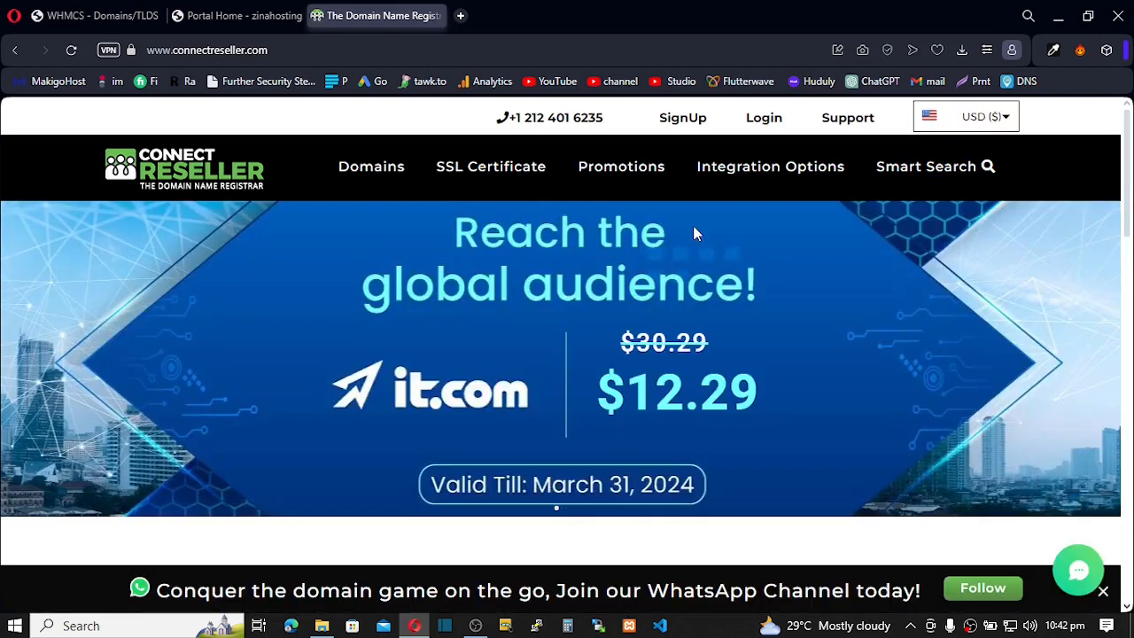
mouse_move(673, 131)
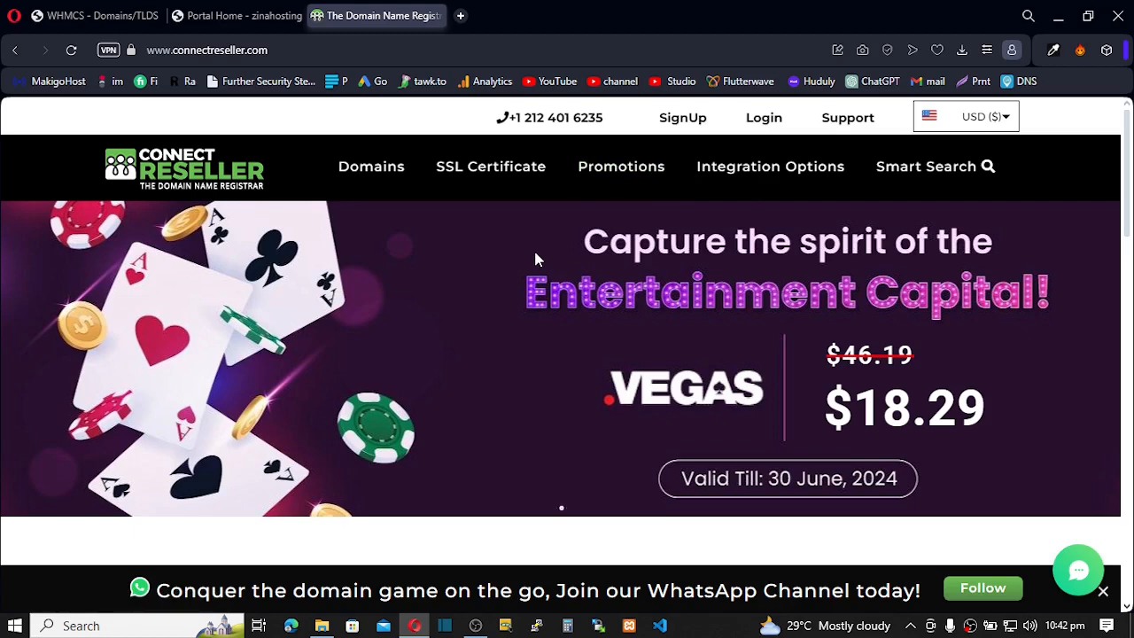
scroll(535, 258, down, 9)
scroll(536, 253, up, 2)
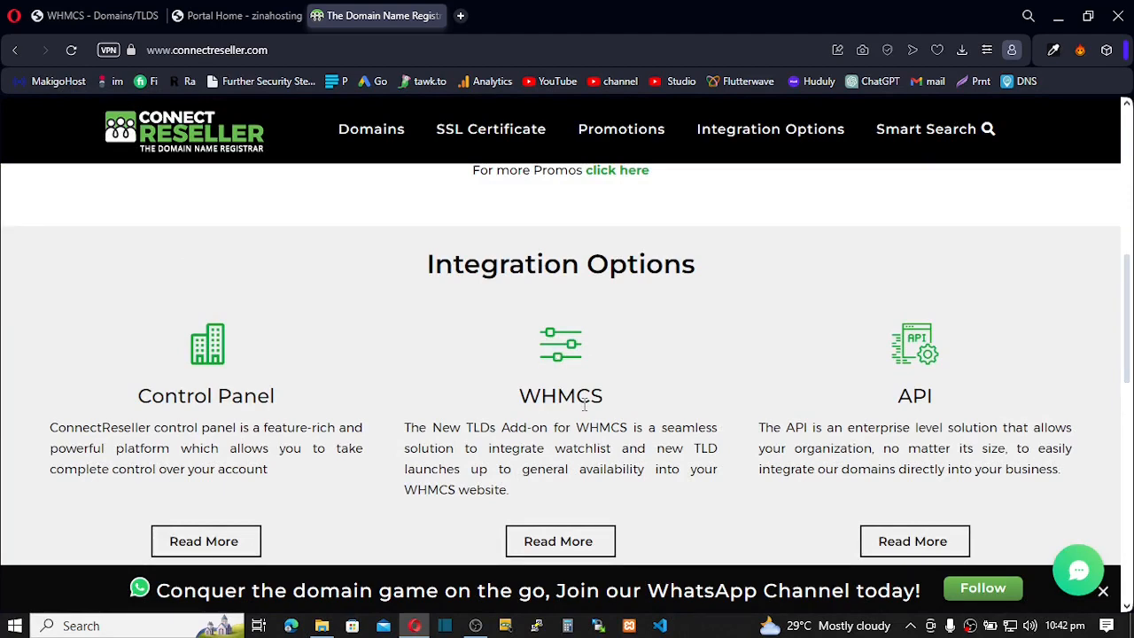
scroll(583, 403, down, 1)
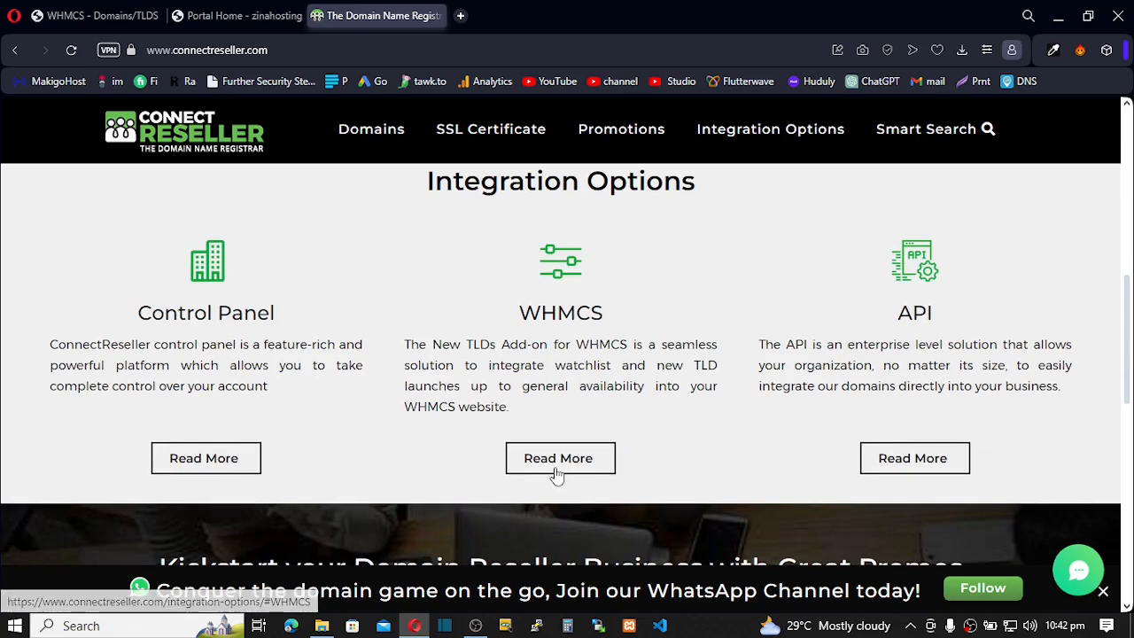
click(557, 474)
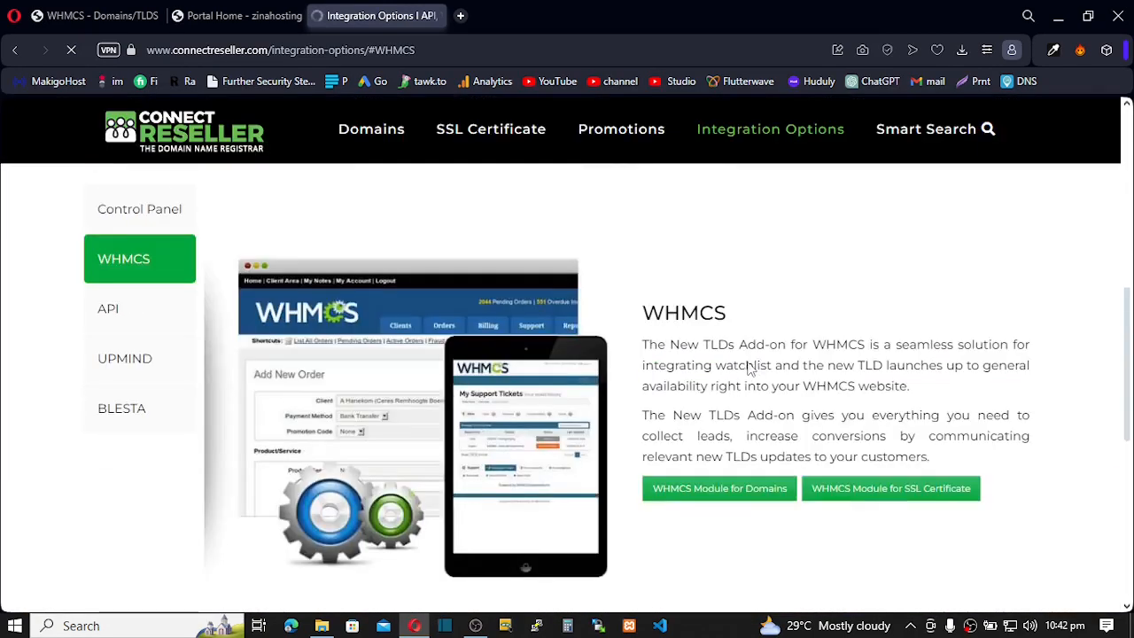
- Open the ConnectReseller domains module page on WHMCS Marketplace and download its zip
right_click(742, 501)
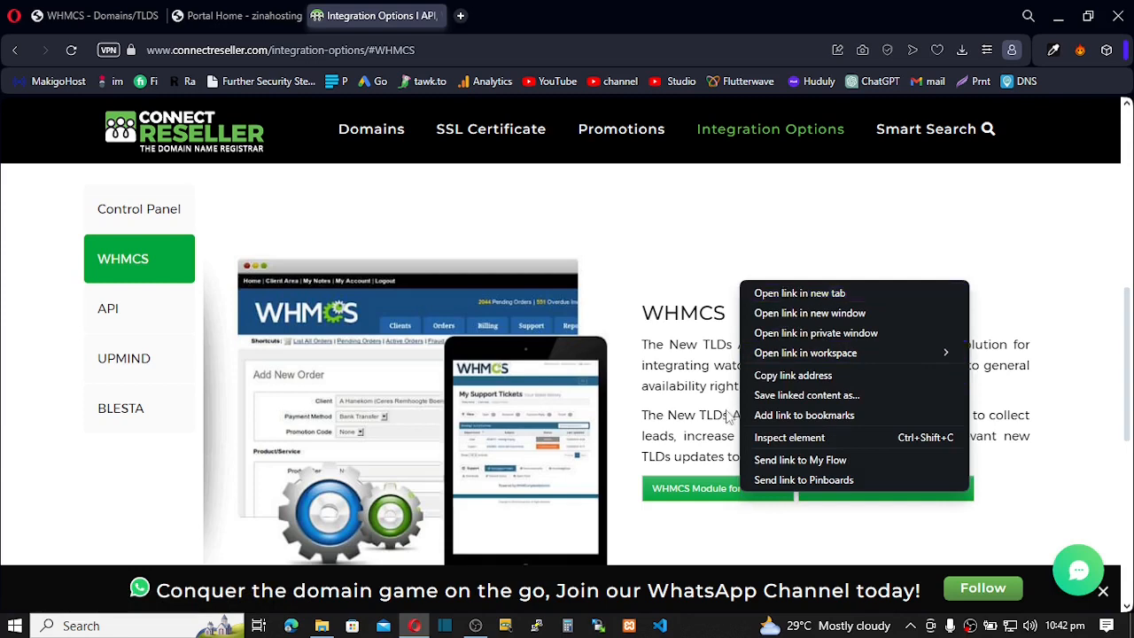
click(707, 488)
click(703, 488)
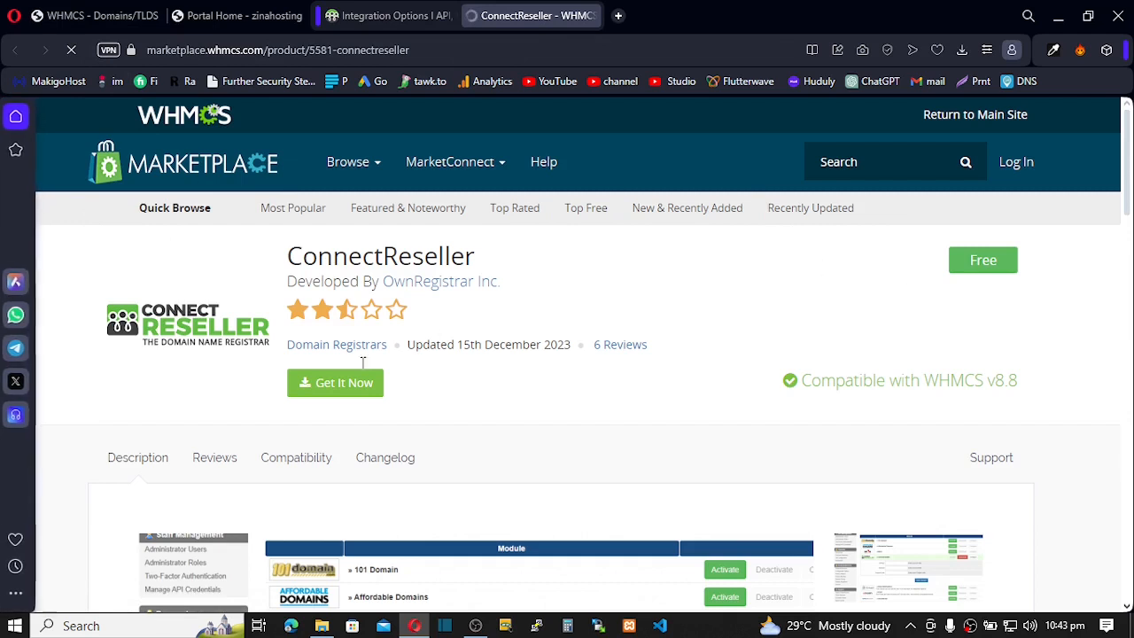
click(336, 388)
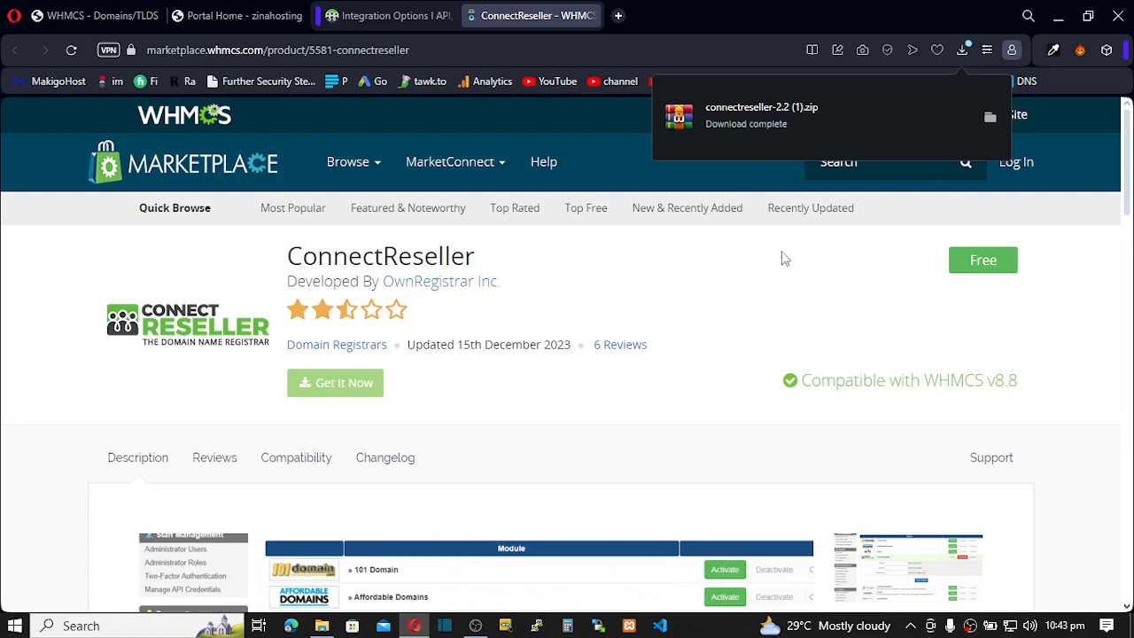
click(102, 18)
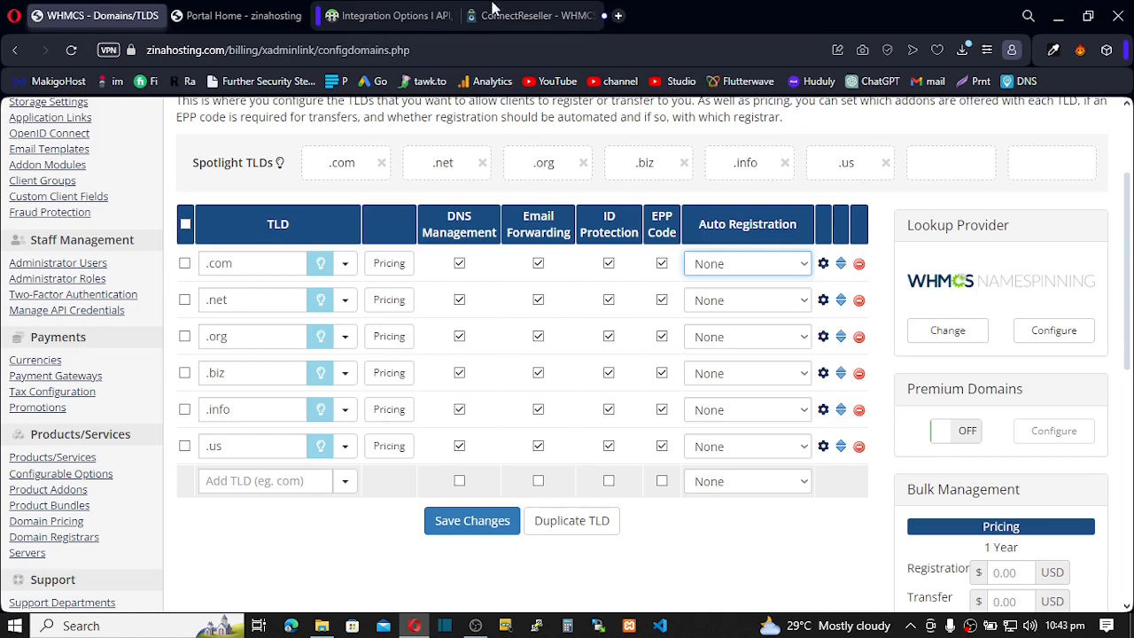
- Go to zinahosting.com in a new tab and log in to cPanel with the saved username
click(617, 18)
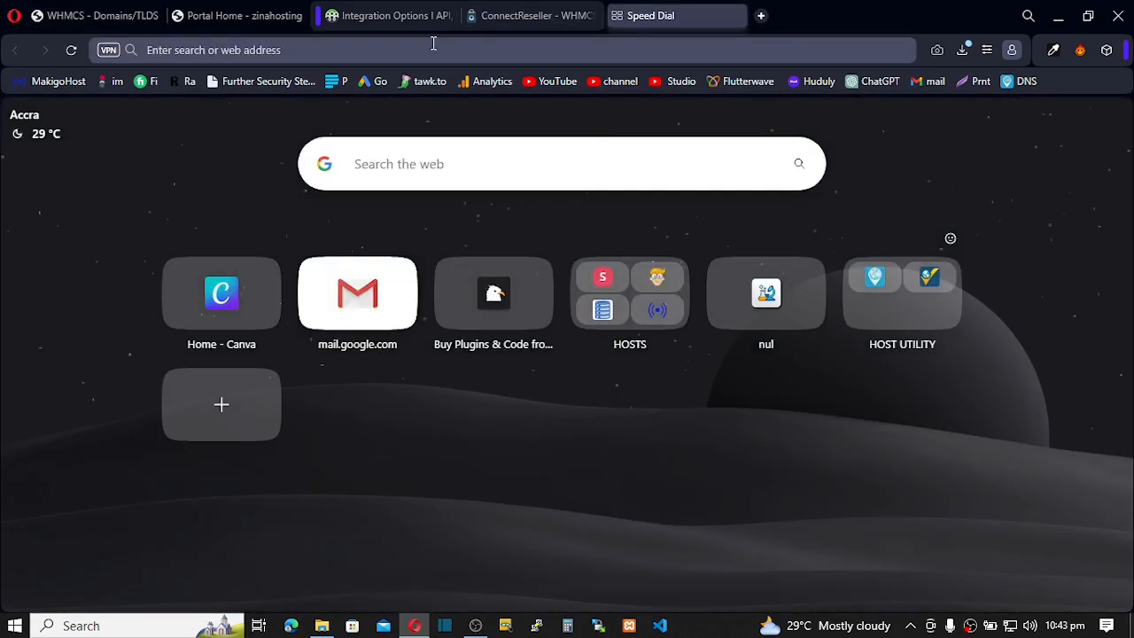
text(zina)
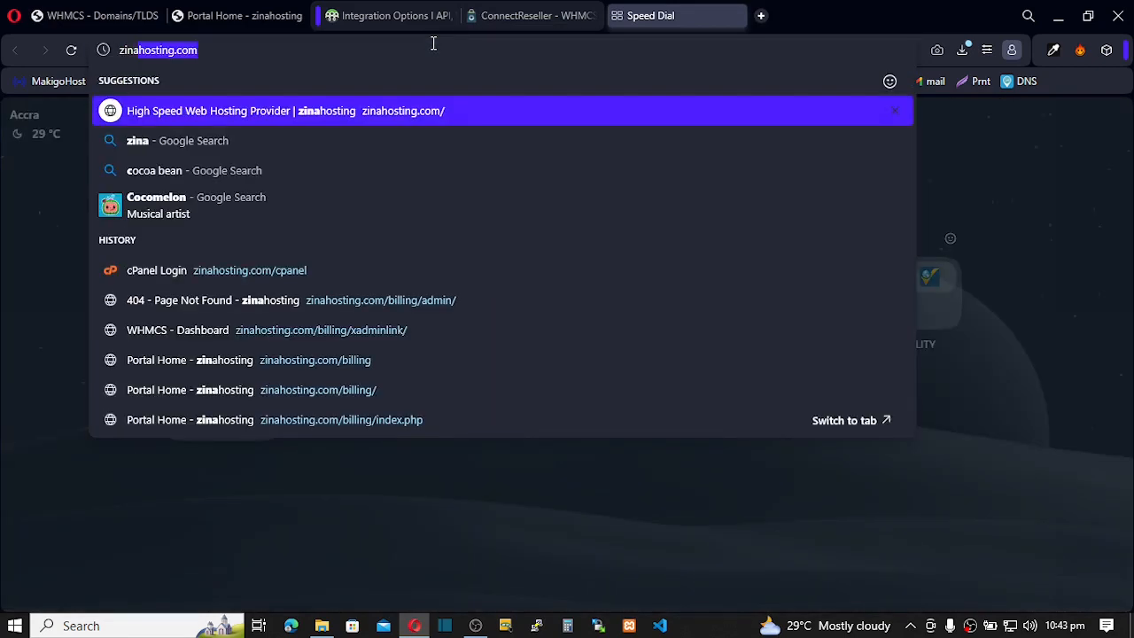
key(Right)
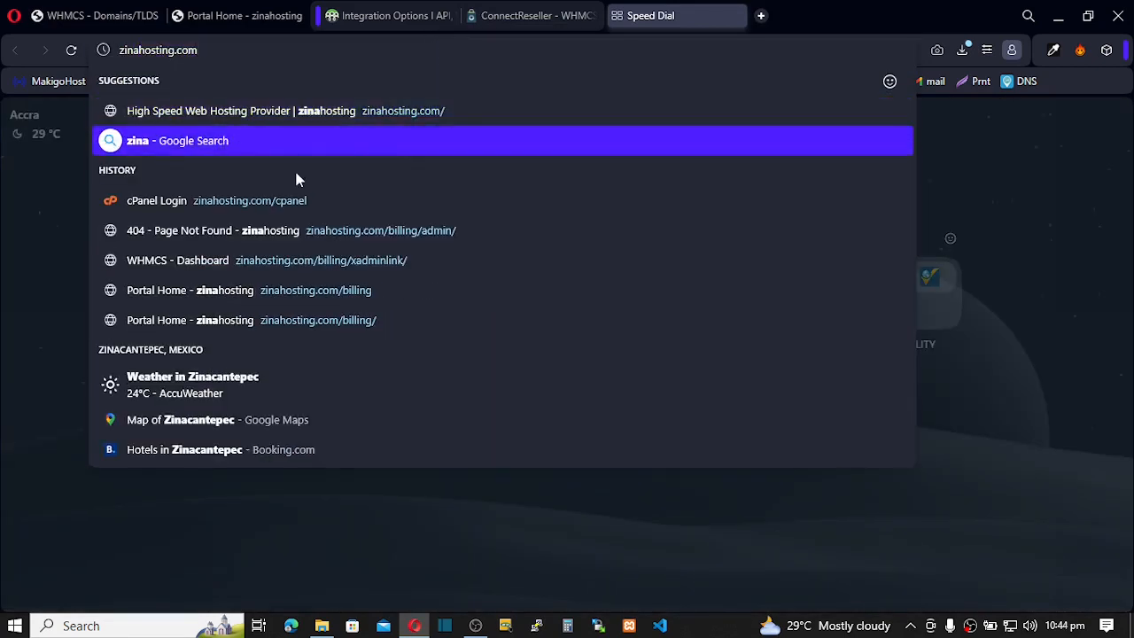
key(Return)
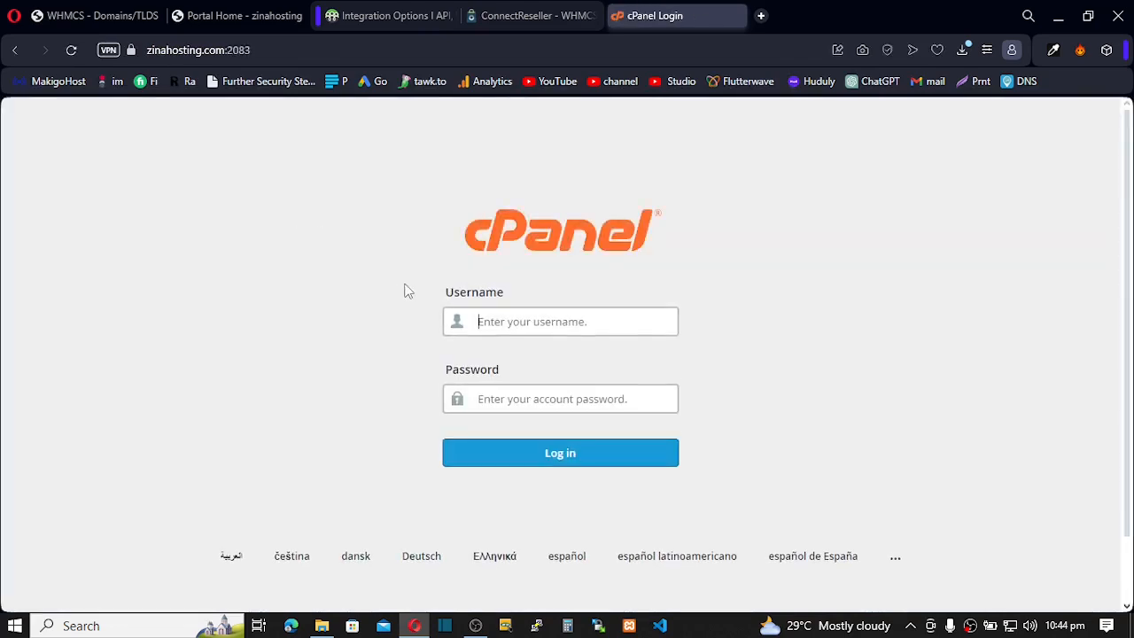
text(zinahost)
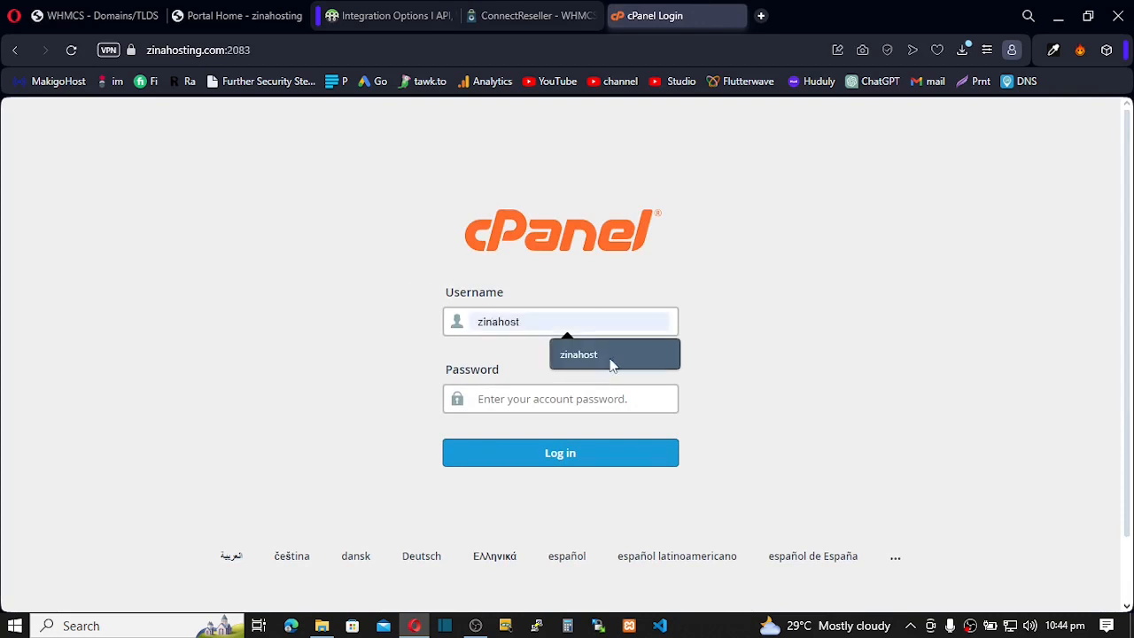
click(609, 359)
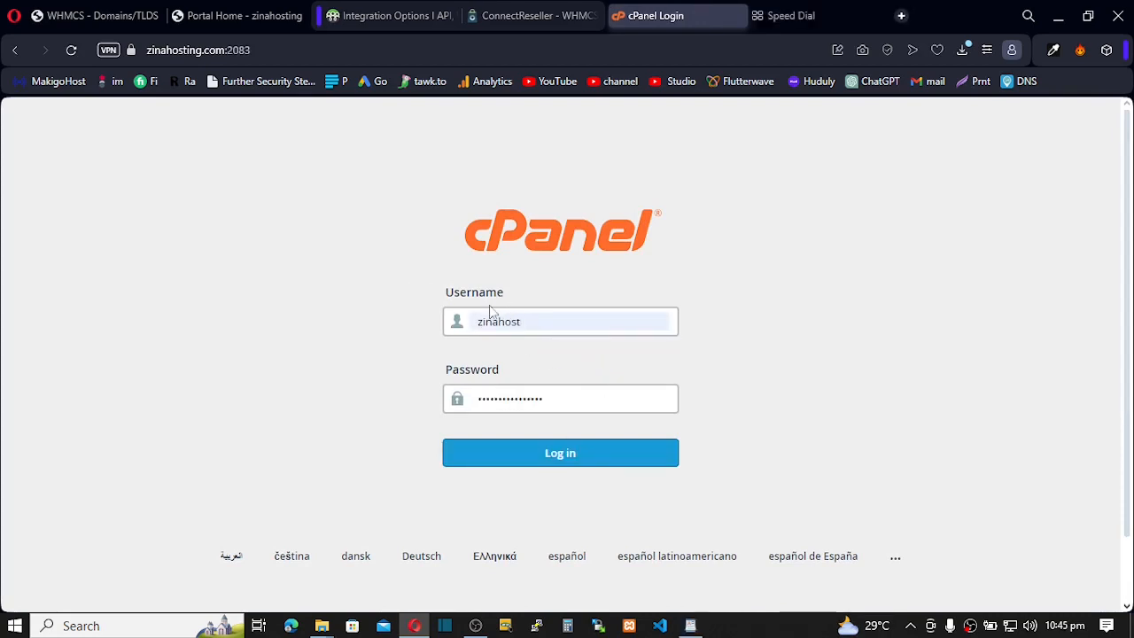
click(544, 451)
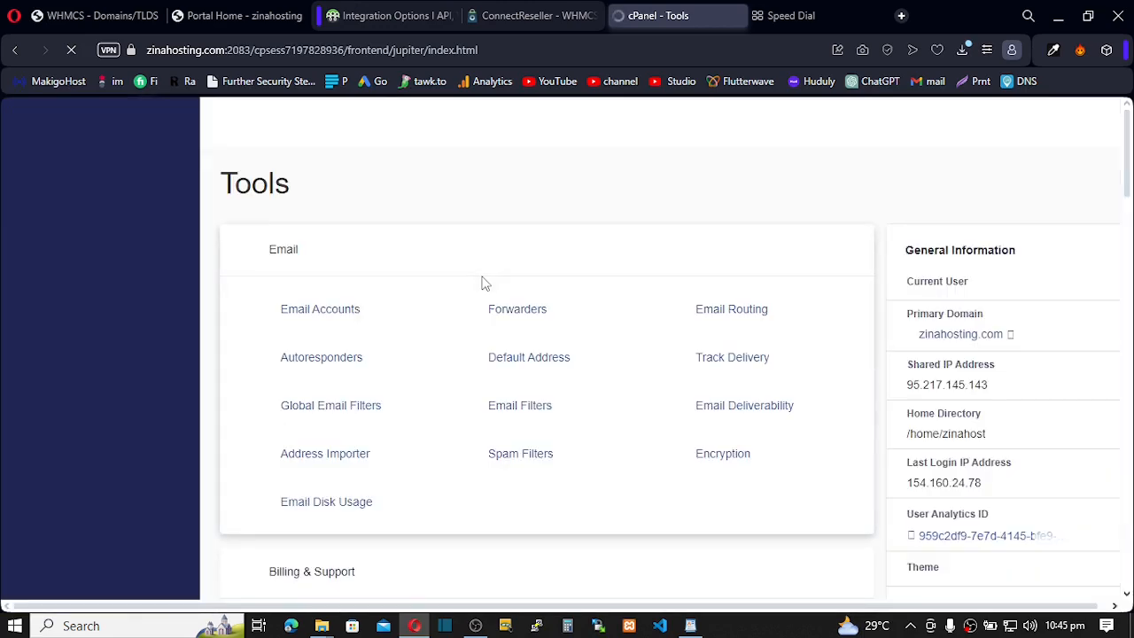
- In File Manager, browse to public_html/billing/modules/registrars
scroll(347, 306, down, 4)
scroll(347, 307, down, 3)
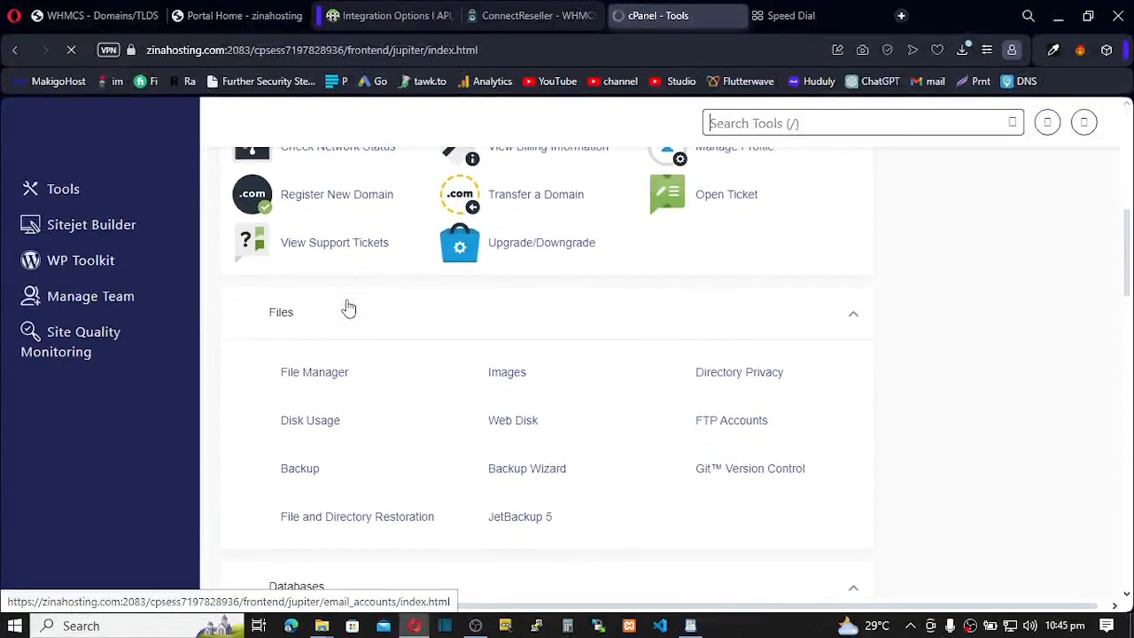
click(327, 381)
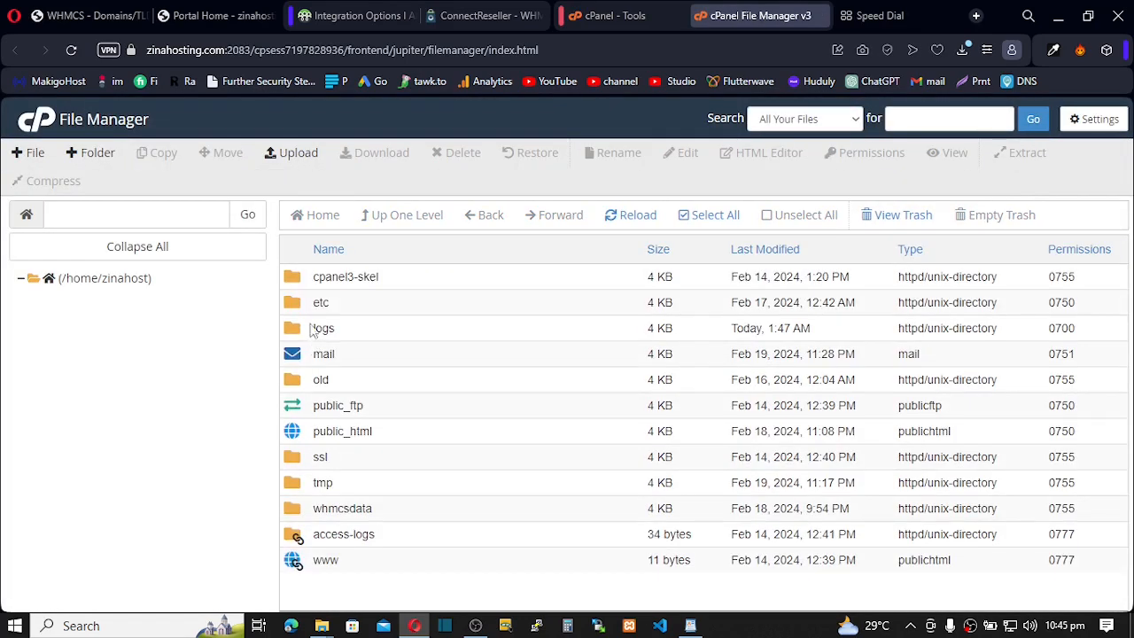
double_click(306, 429)
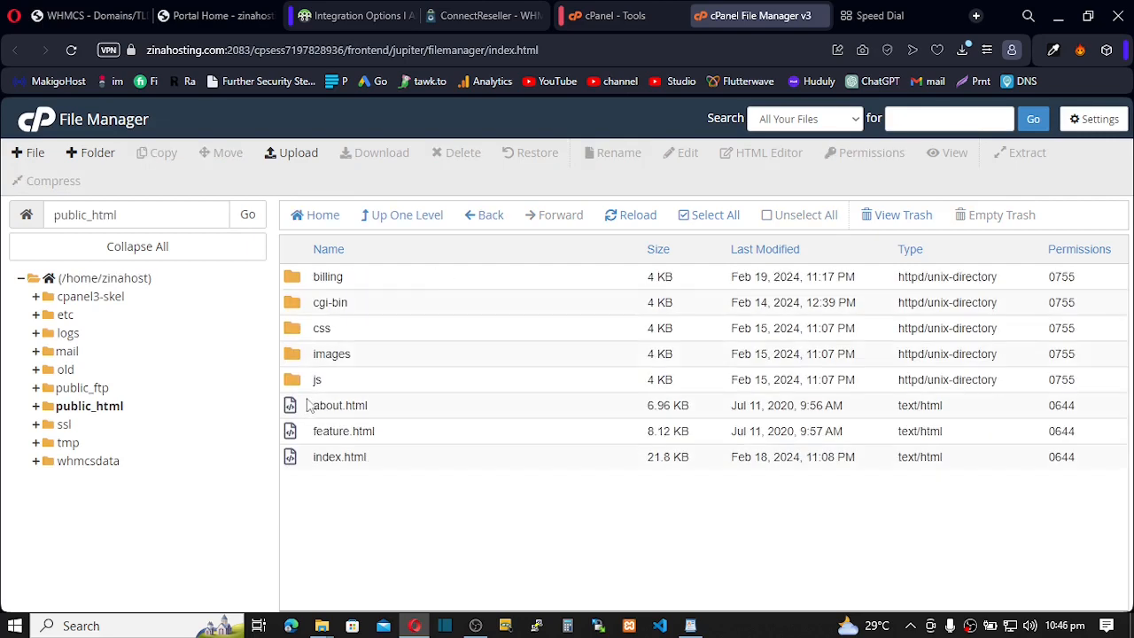
double_click(298, 280)
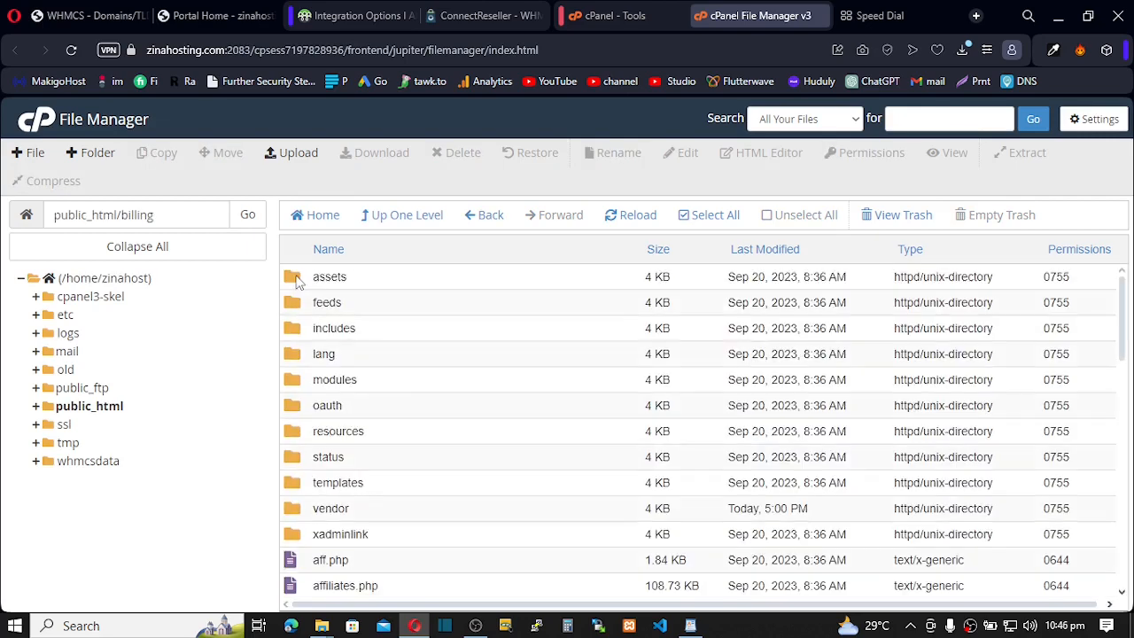
scroll(319, 310, down, 1)
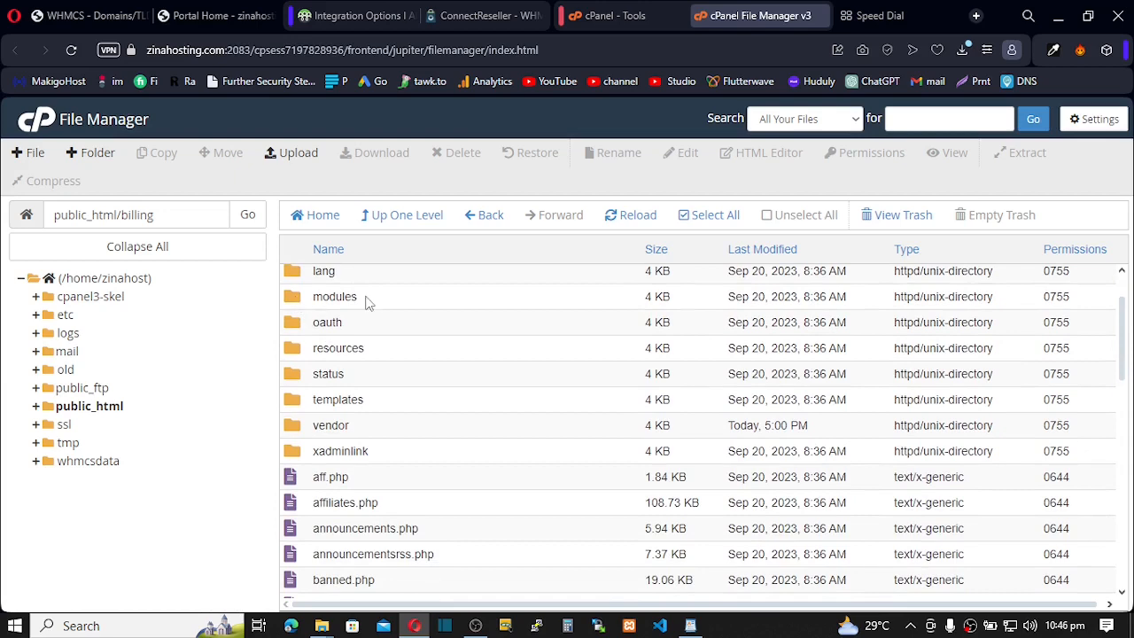
click(296, 302)
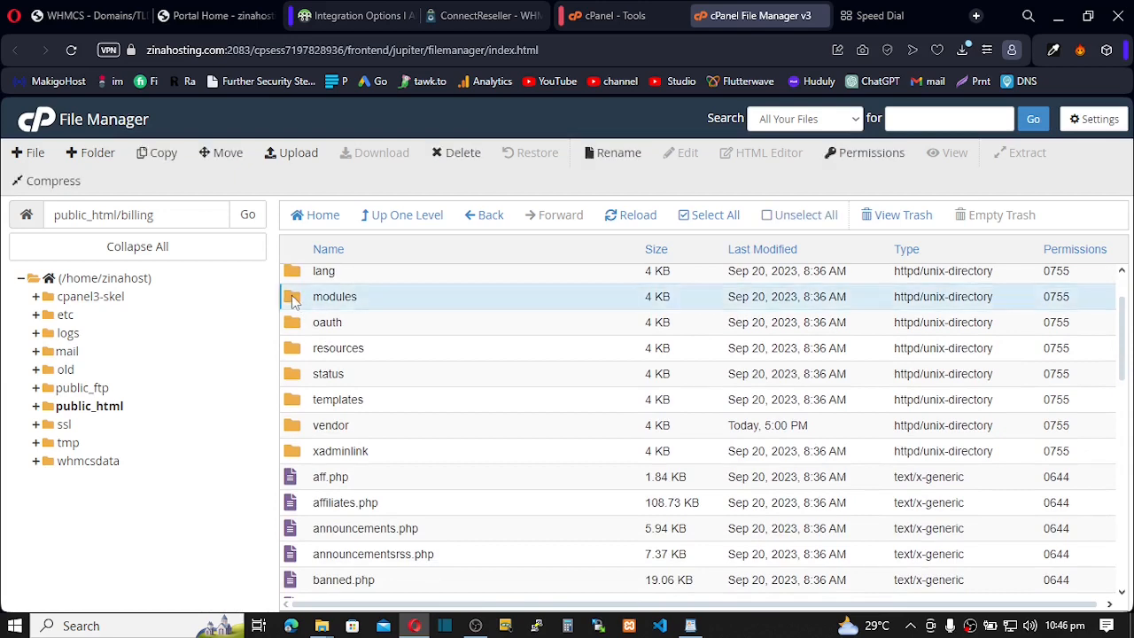
double_click(294, 299)
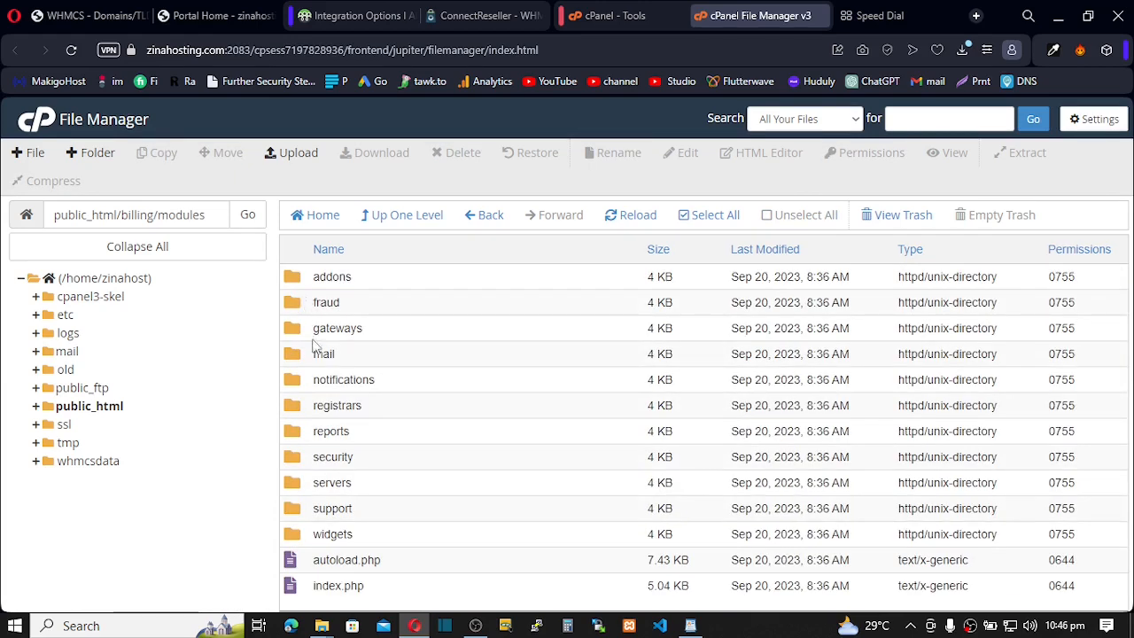
double_click(303, 410)
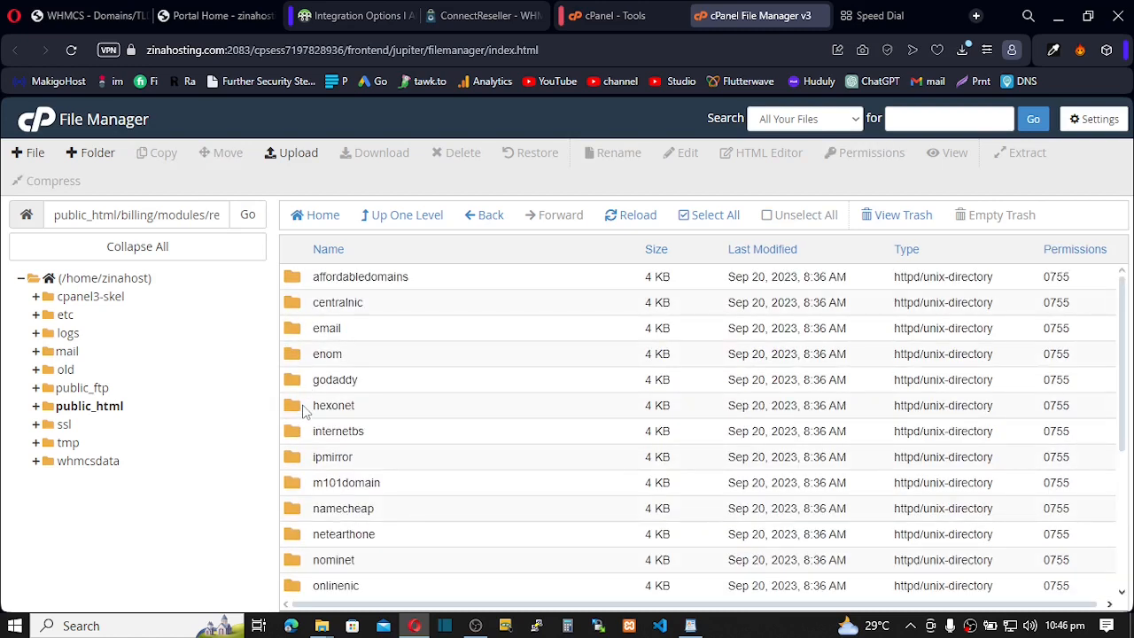
click(460, 15)
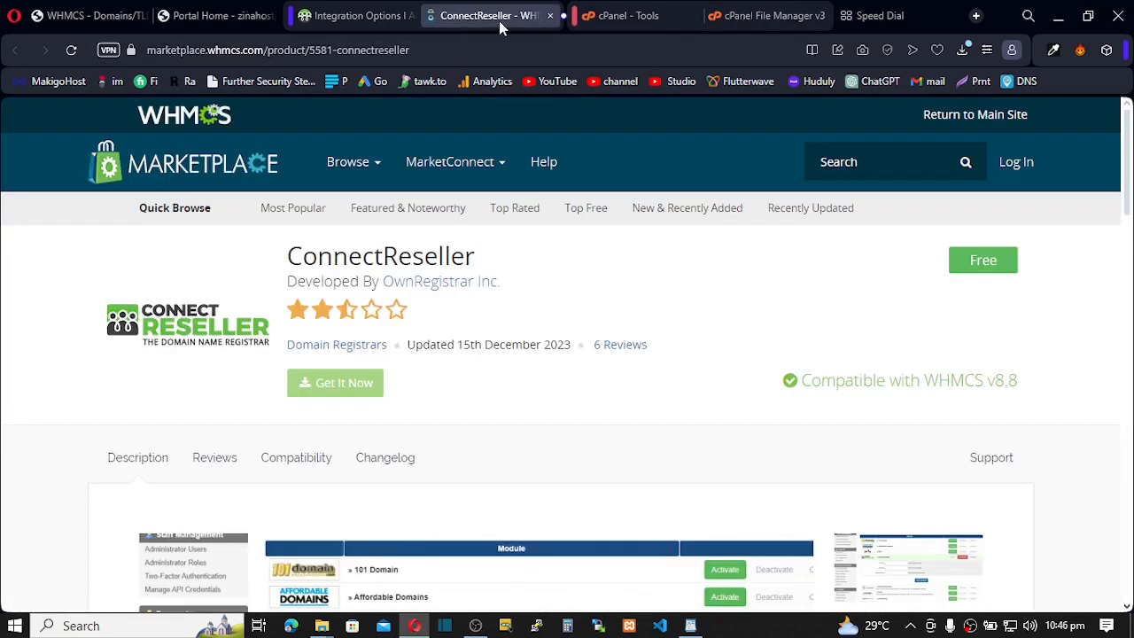
click(737, 17)
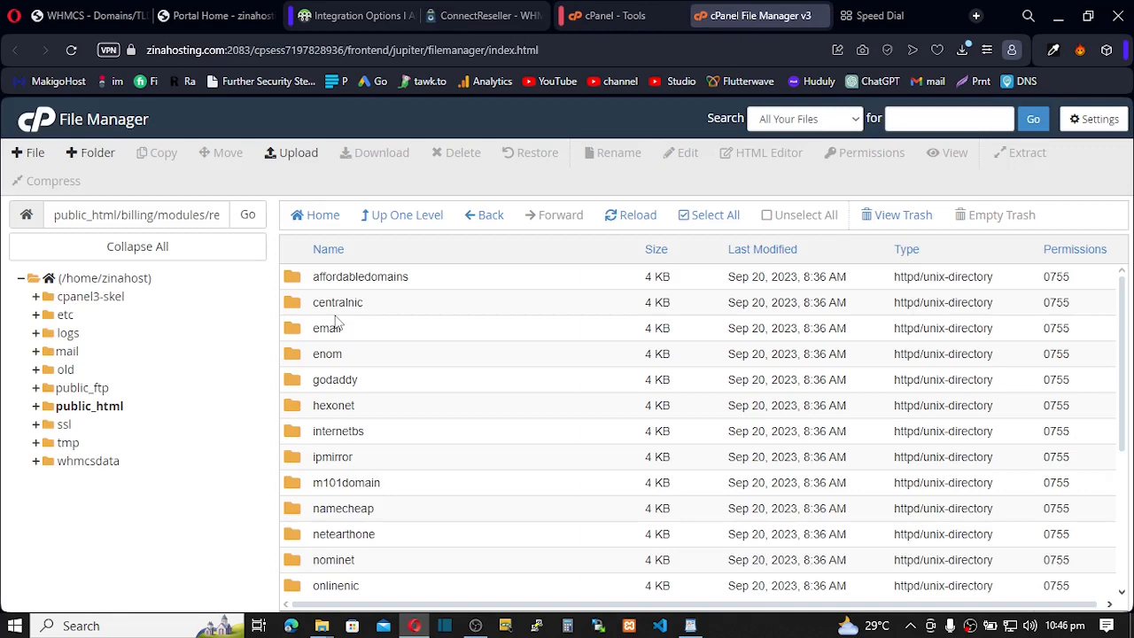
- Create a folder named connectreseller in registrars and open it
click(84, 155)
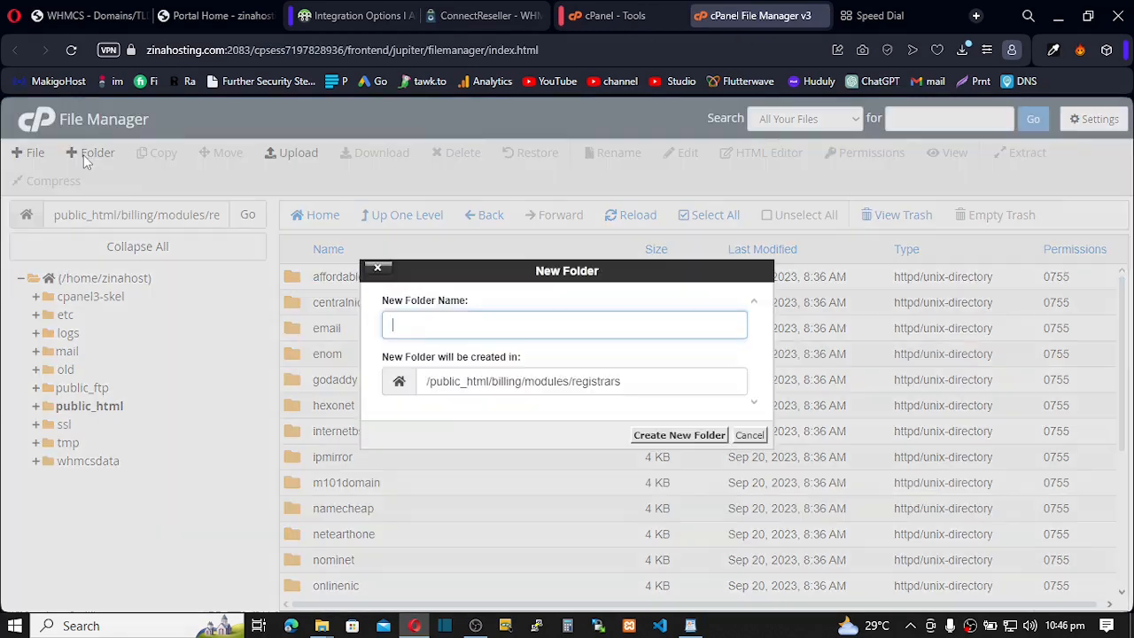
text(connectreseller)
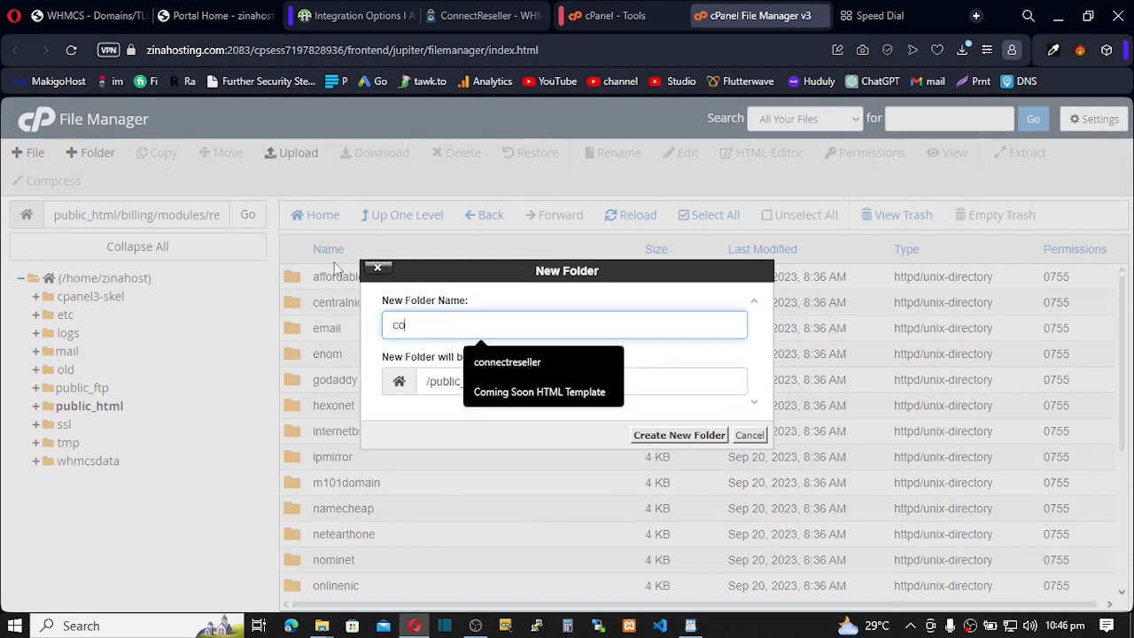
click(492, 365)
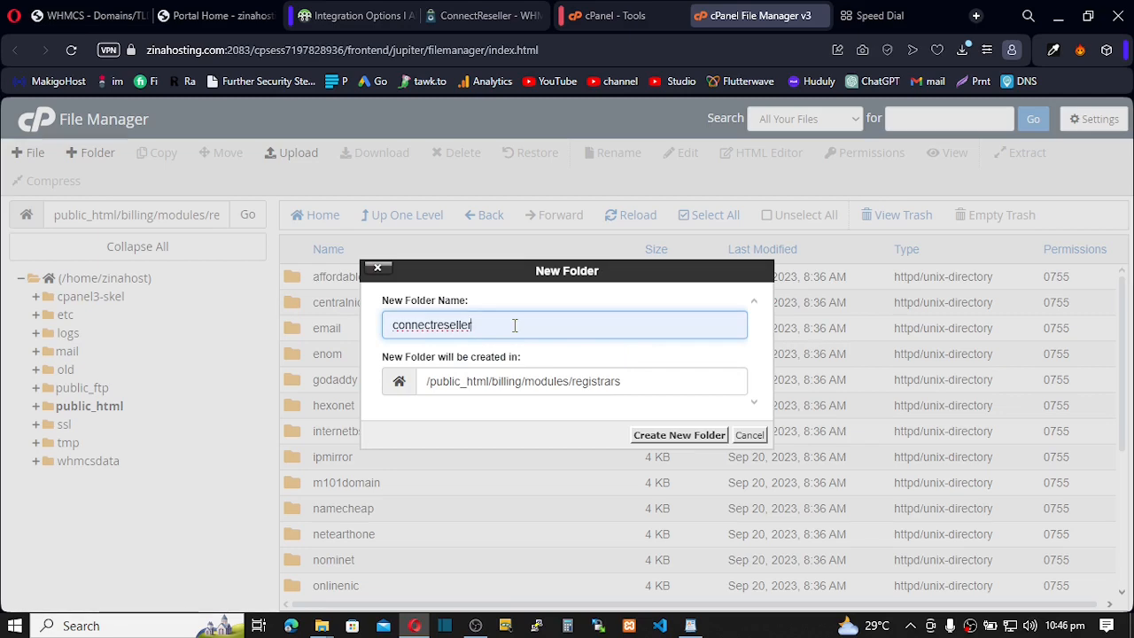
click(669, 435)
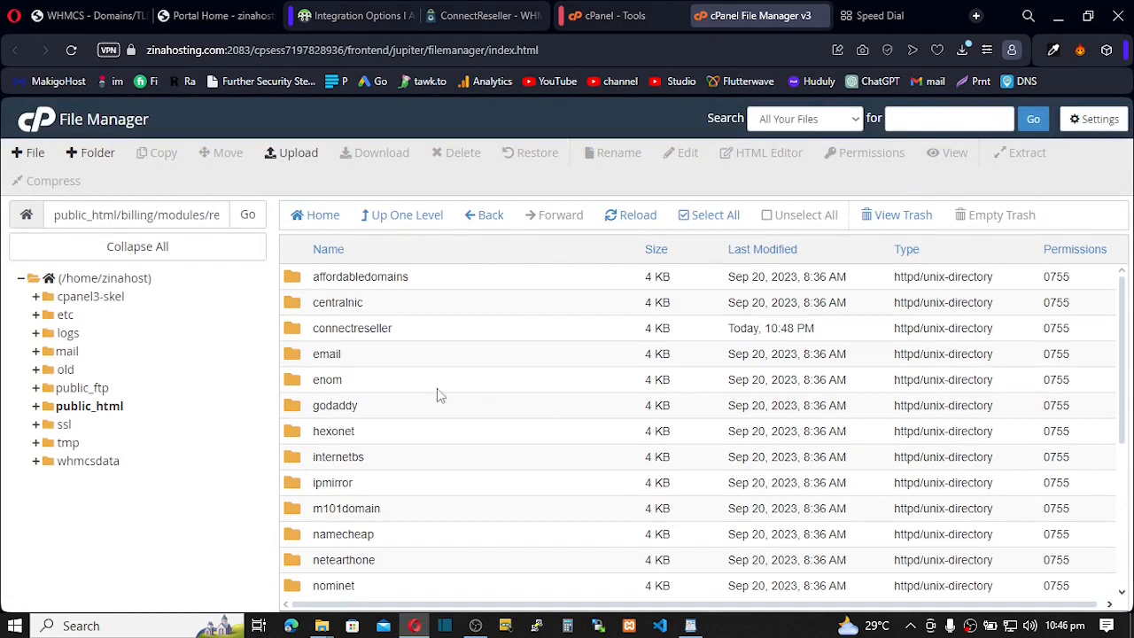
double_click(297, 331)
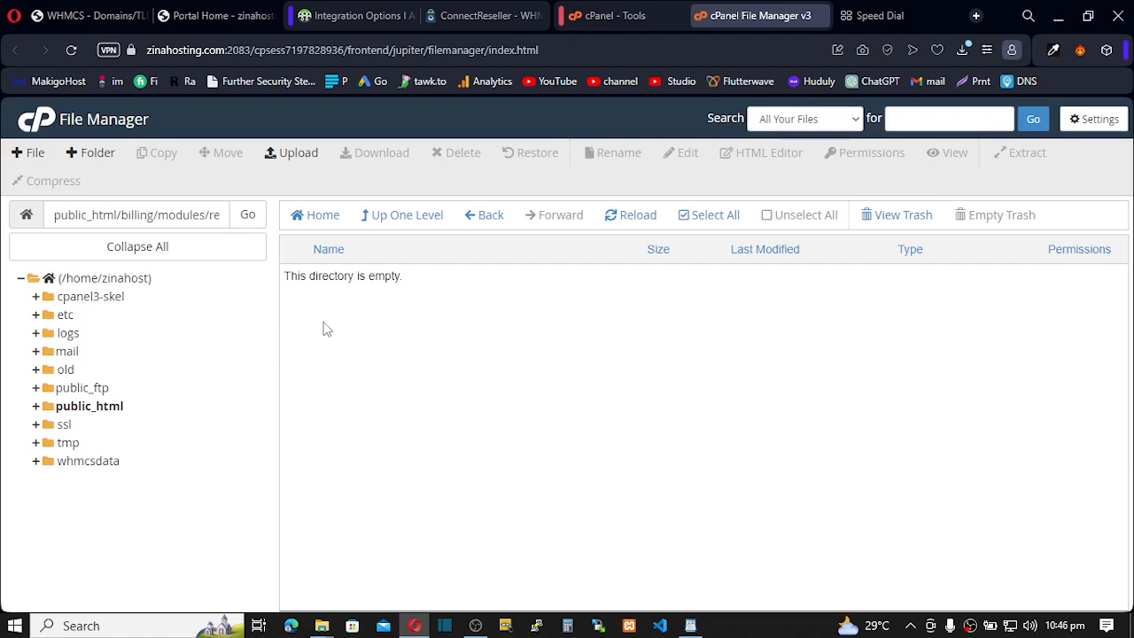
click(963, 51)
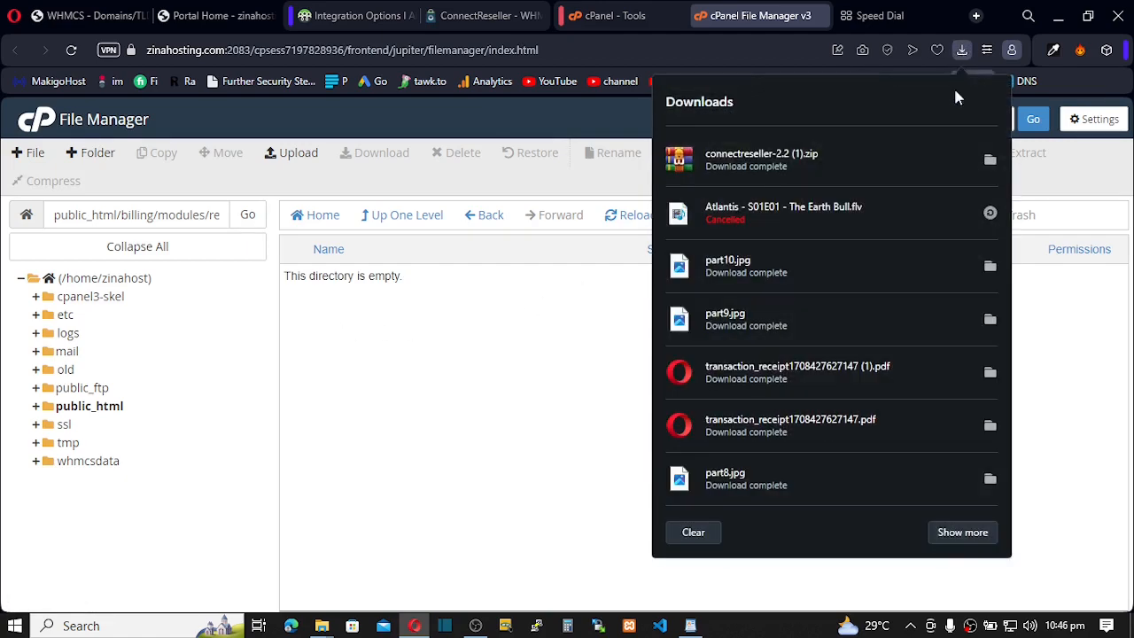
- Extract the downloaded ConnectReseller zip into the Downloads folder
click(990, 160)
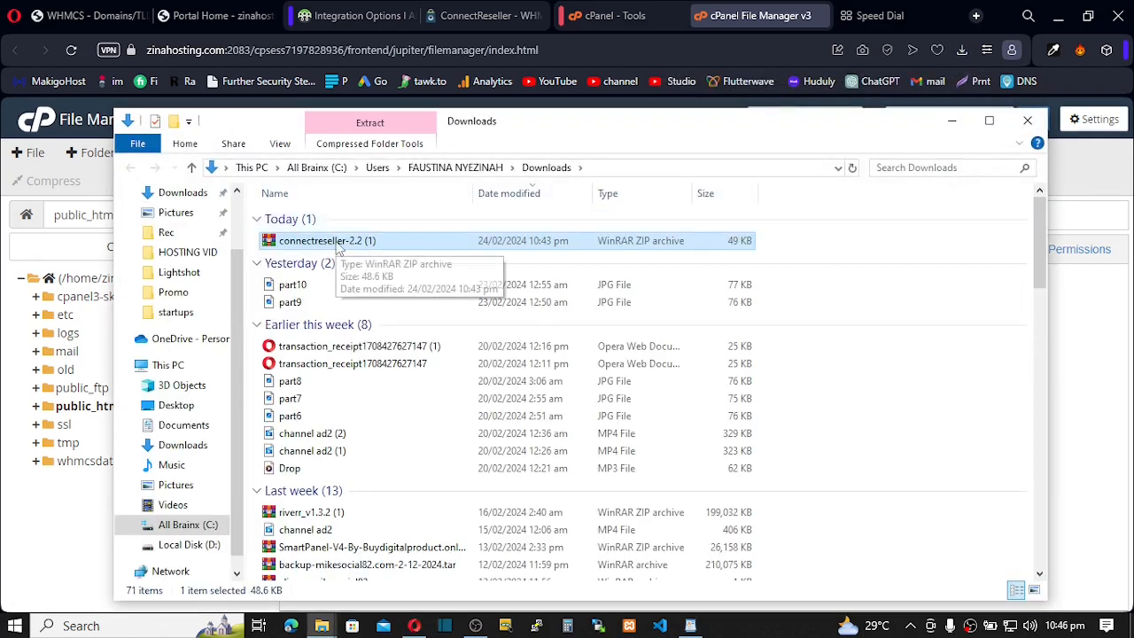
double_click(336, 241)
right_click(337, 241)
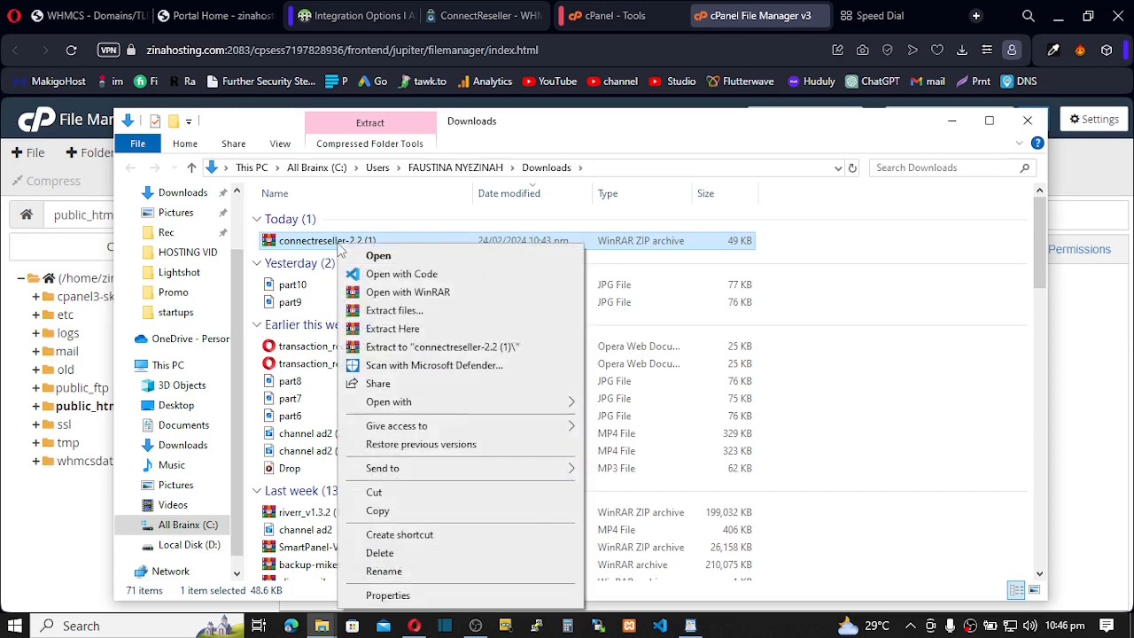
click(381, 312)
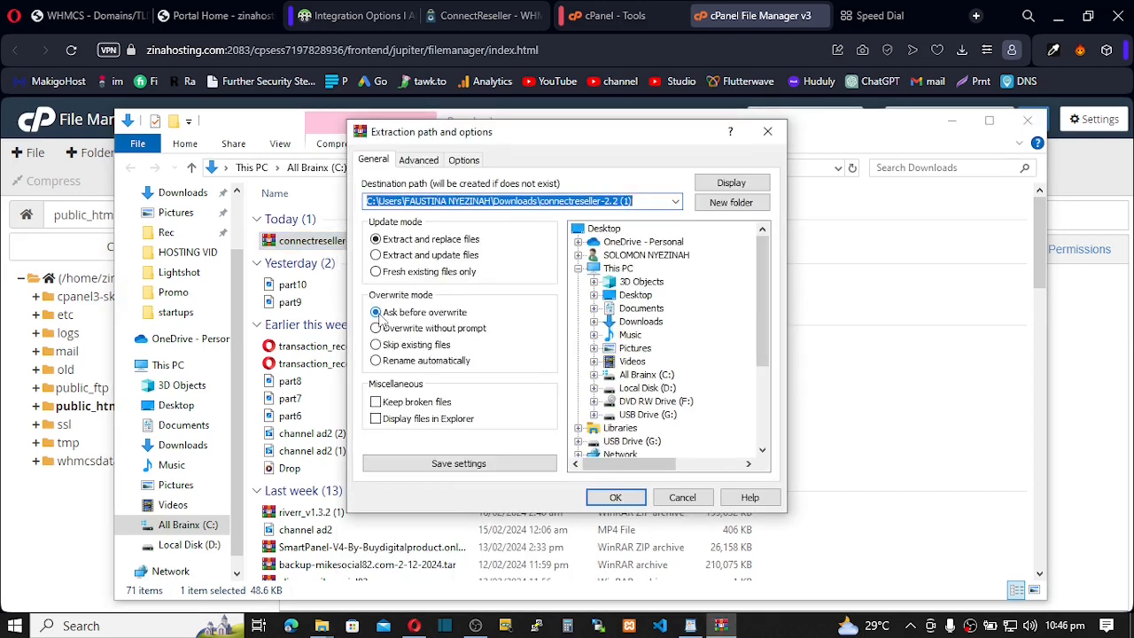
click(618, 499)
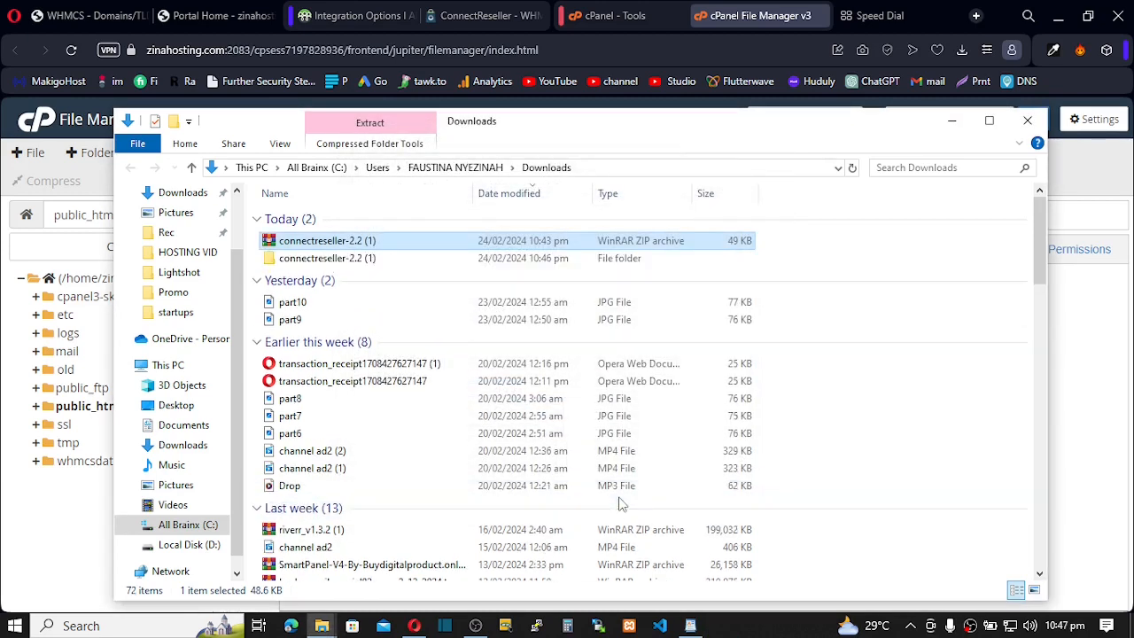
- Open the extracted inner connectreseller folder beside cPanel's upload page for the connectreseller directory
double_click(358, 258)
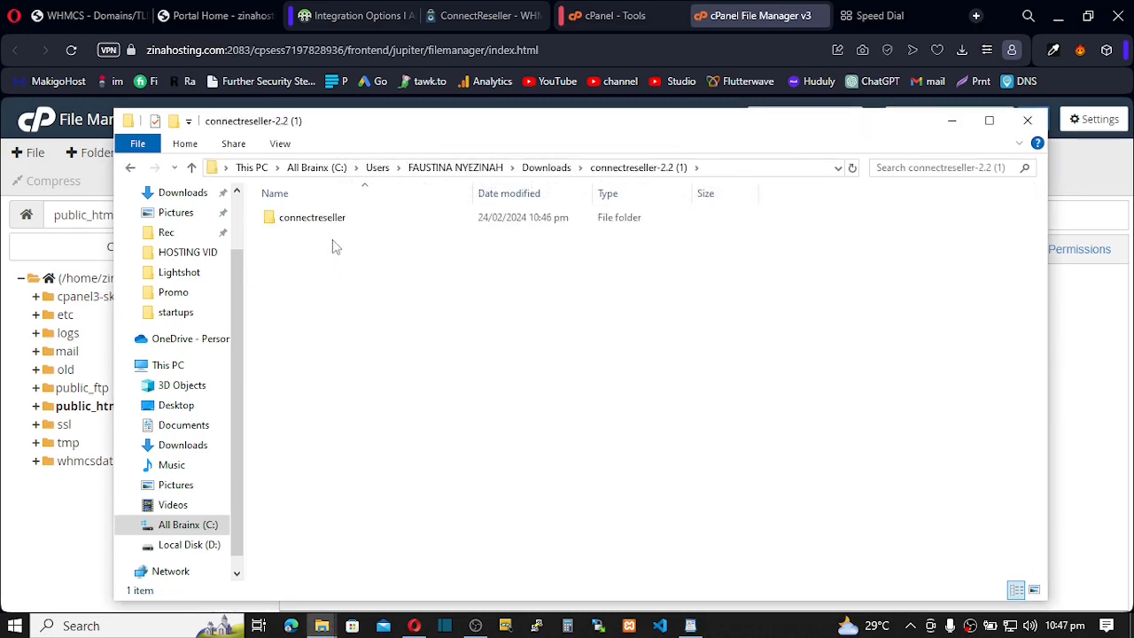
double_click(312, 221)
click(304, 245)
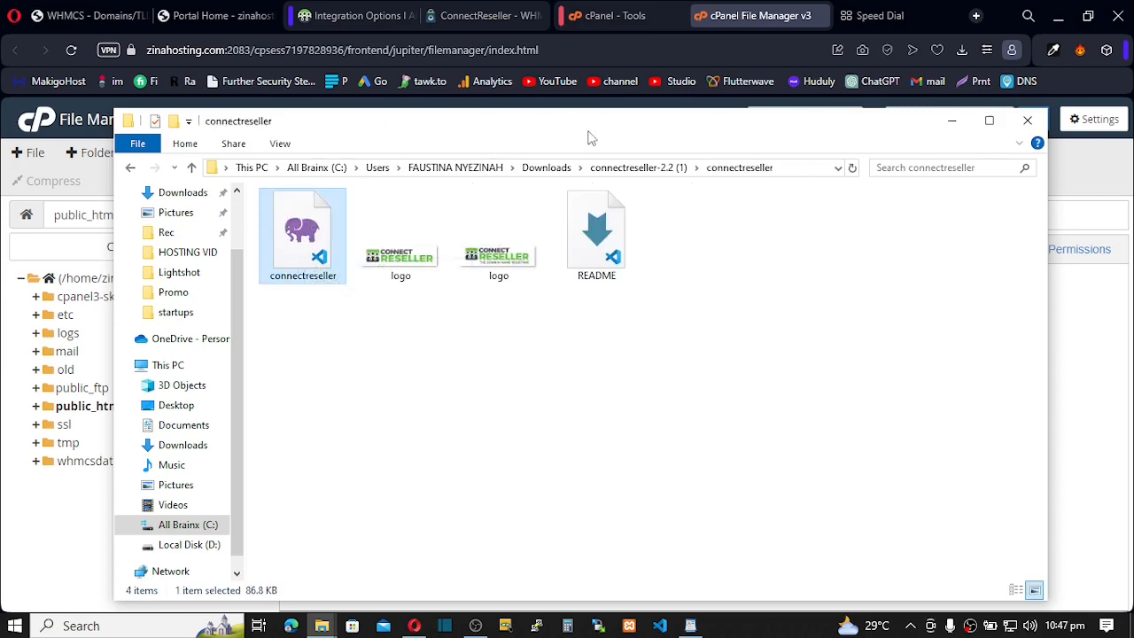
drag(590, 136, 537, 349)
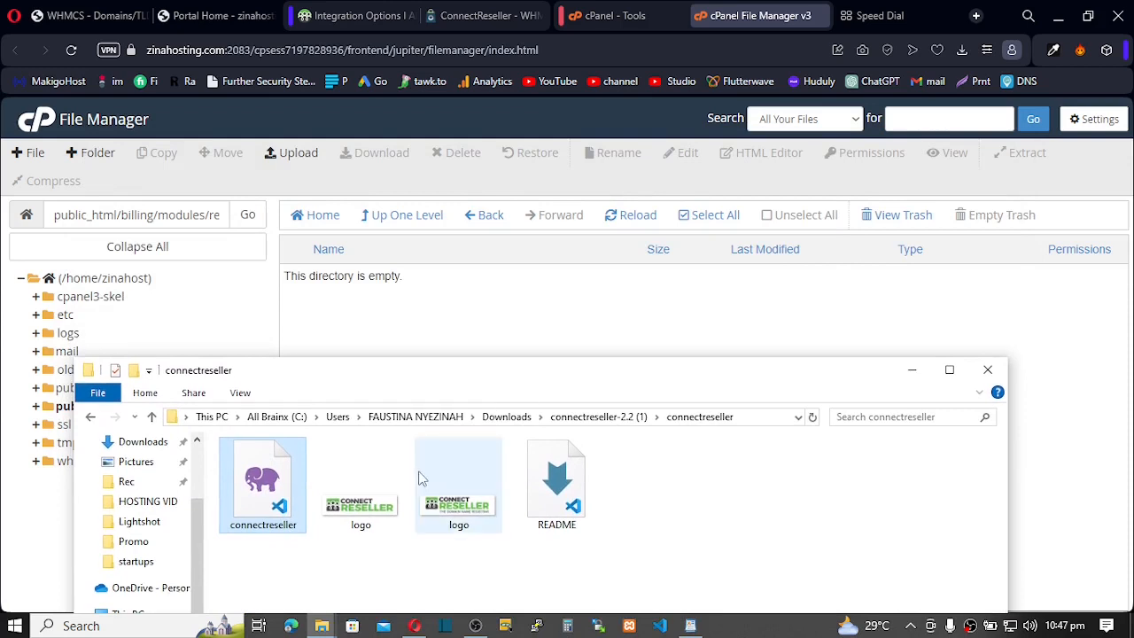
drag(271, 504, 266, 470)
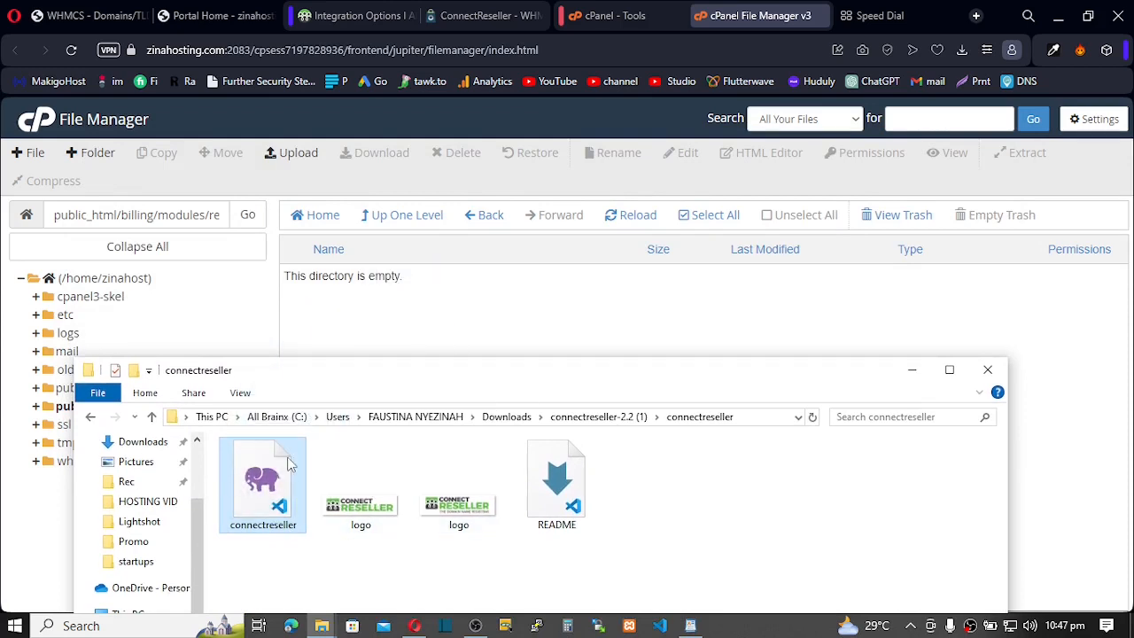
click(287, 153)
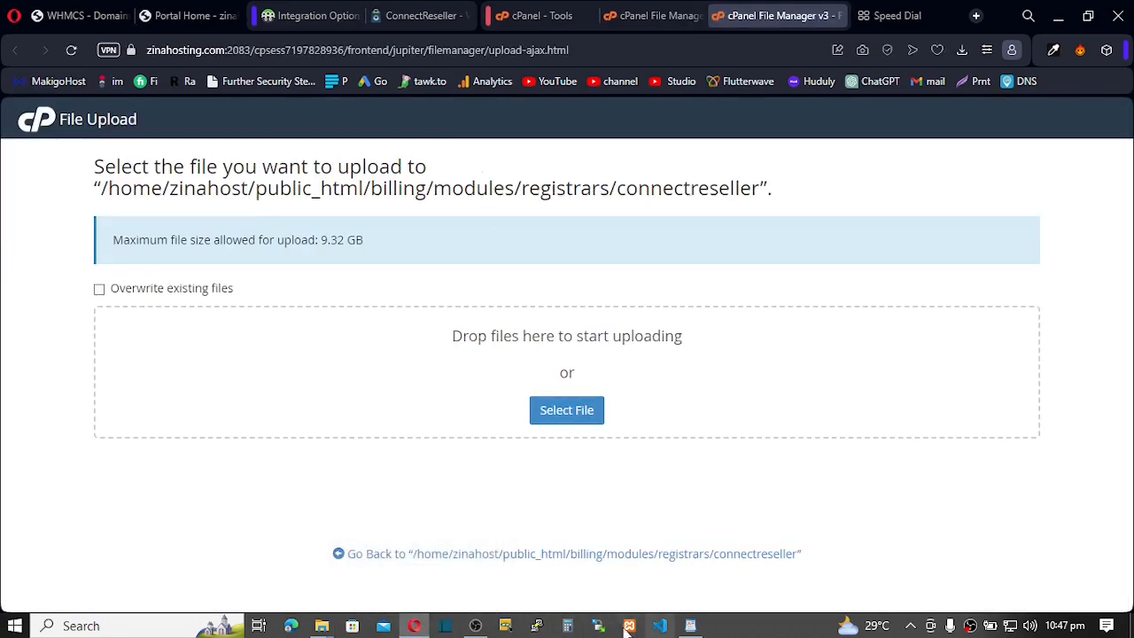
- Drag connectreseller.php and logo.gif into the cPanel upload area, then return to the folder listing
mouse_move(322, 626)
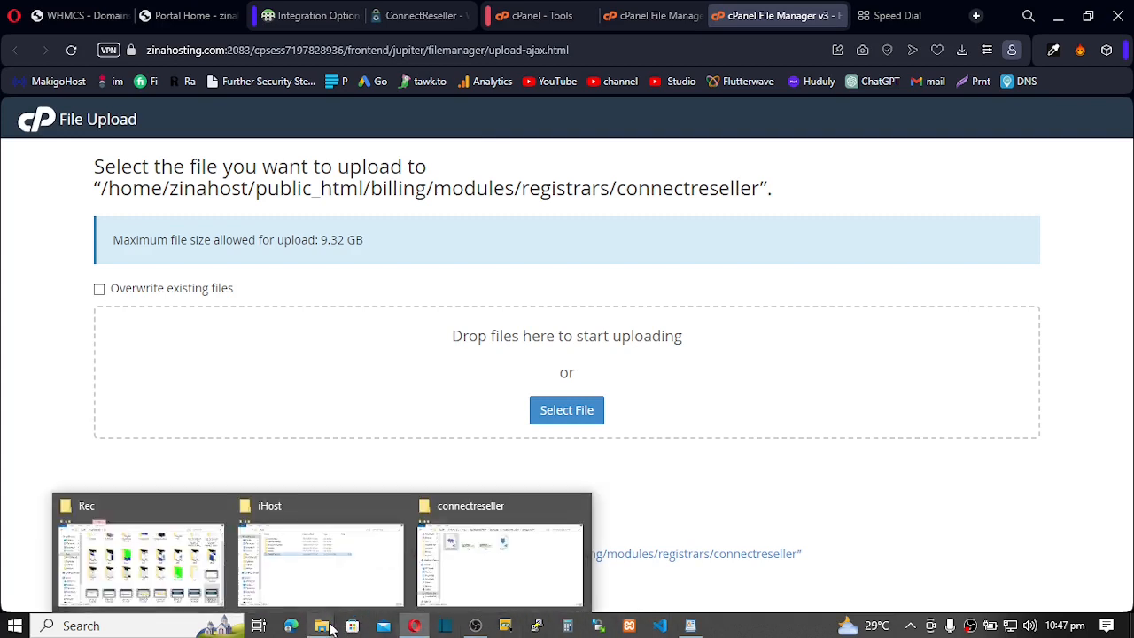
click(508, 576)
drag(550, 378, 550, 437)
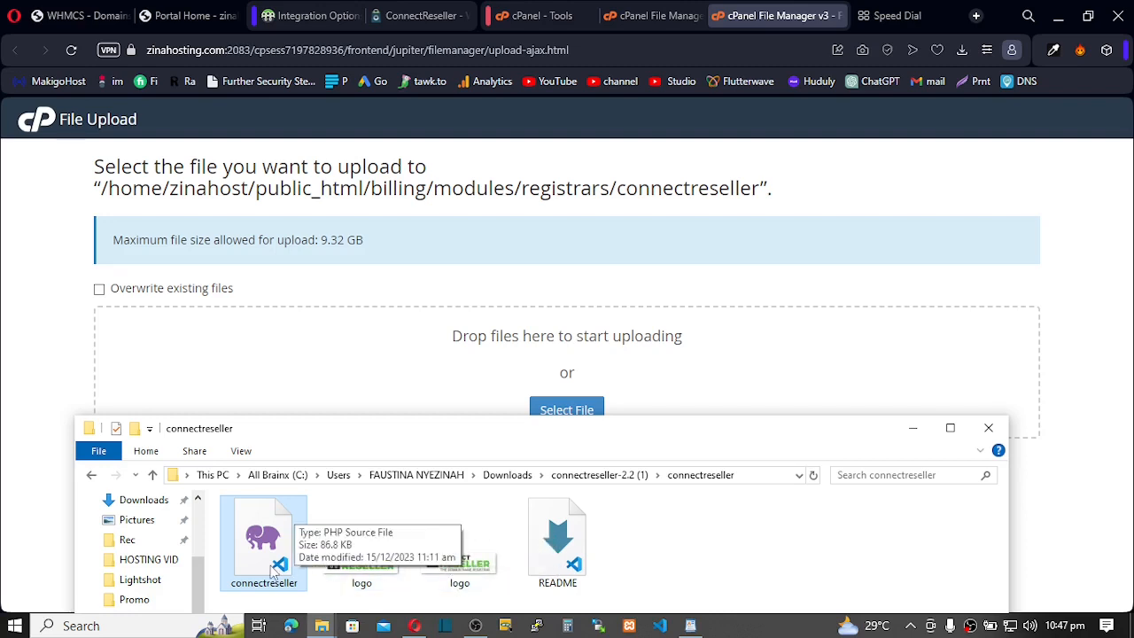
ctrl+click(353, 567)
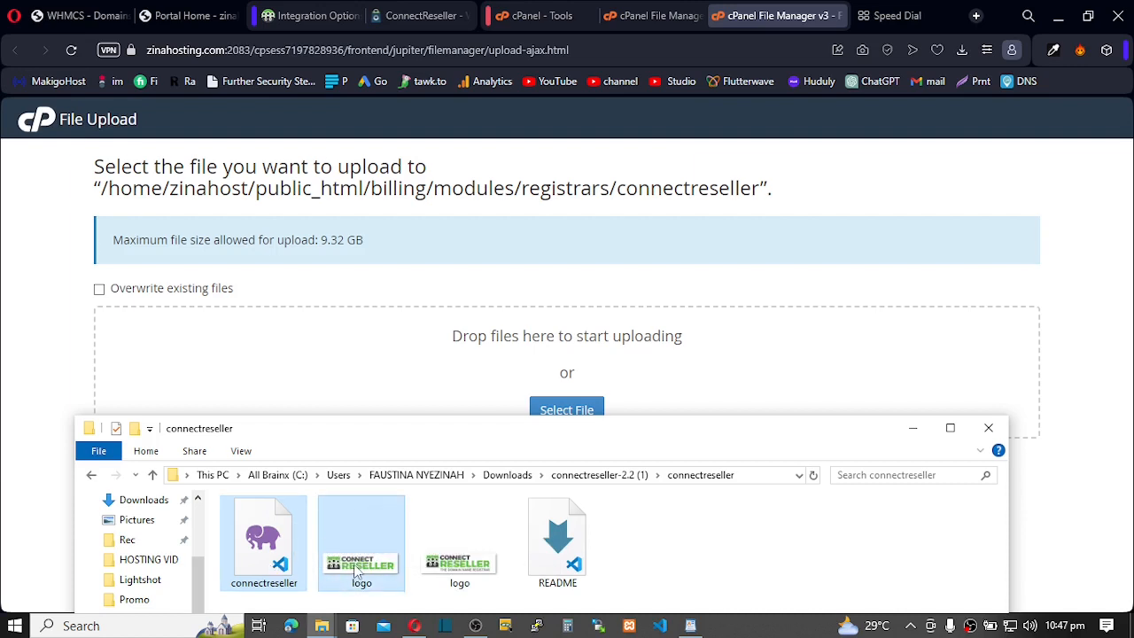
drag(355, 571, 458, 403)
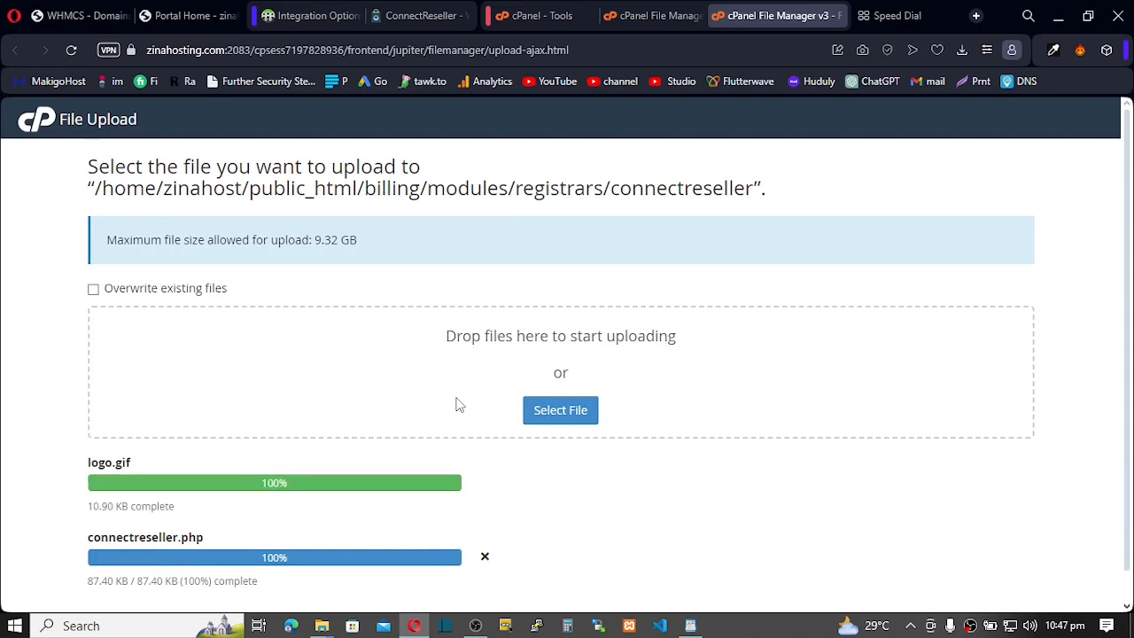
scroll(458, 404, down, 1)
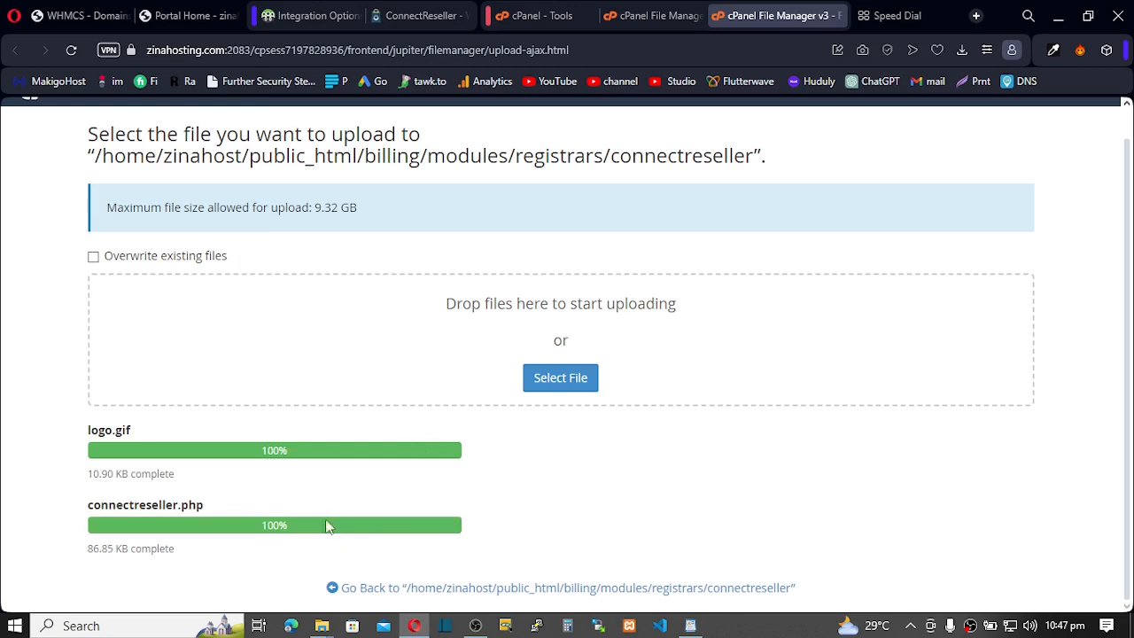
click(559, 589)
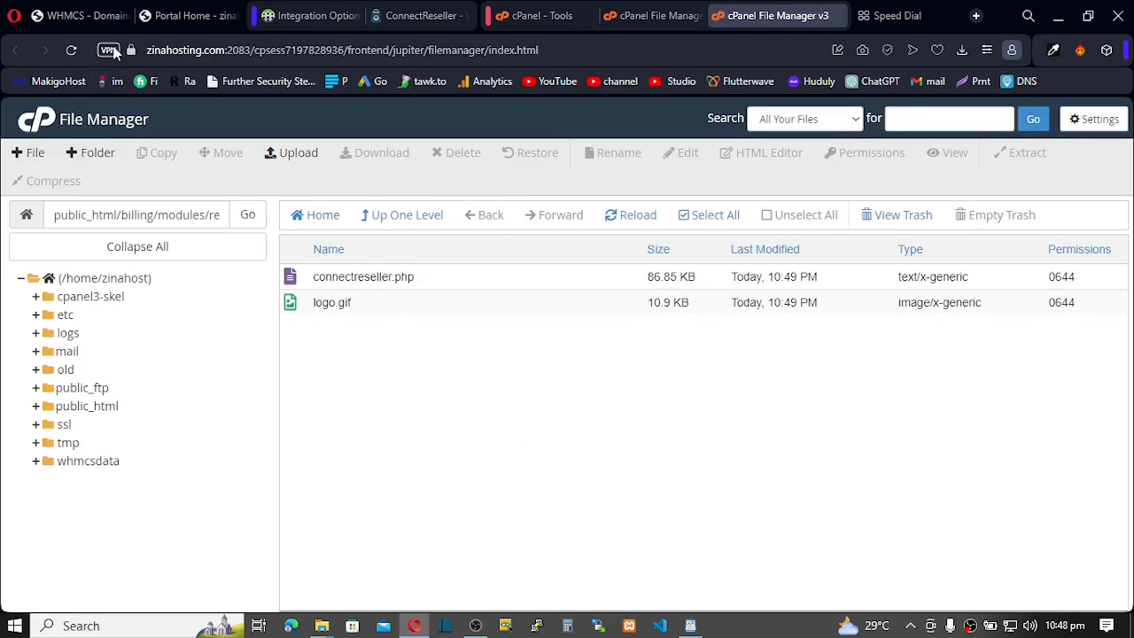
click(79, 16)
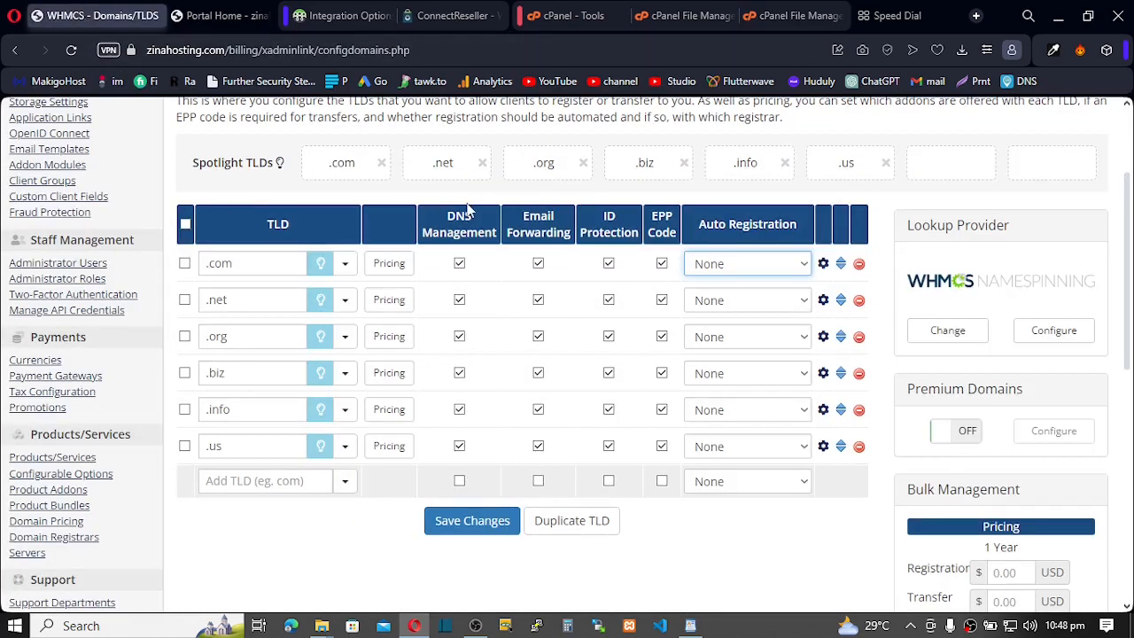
- Open WHMCS System Settings from the wrench menu and search the settings for 'REGI'
scroll(469, 204, up, 1)
scroll(483, 199, up, 1)
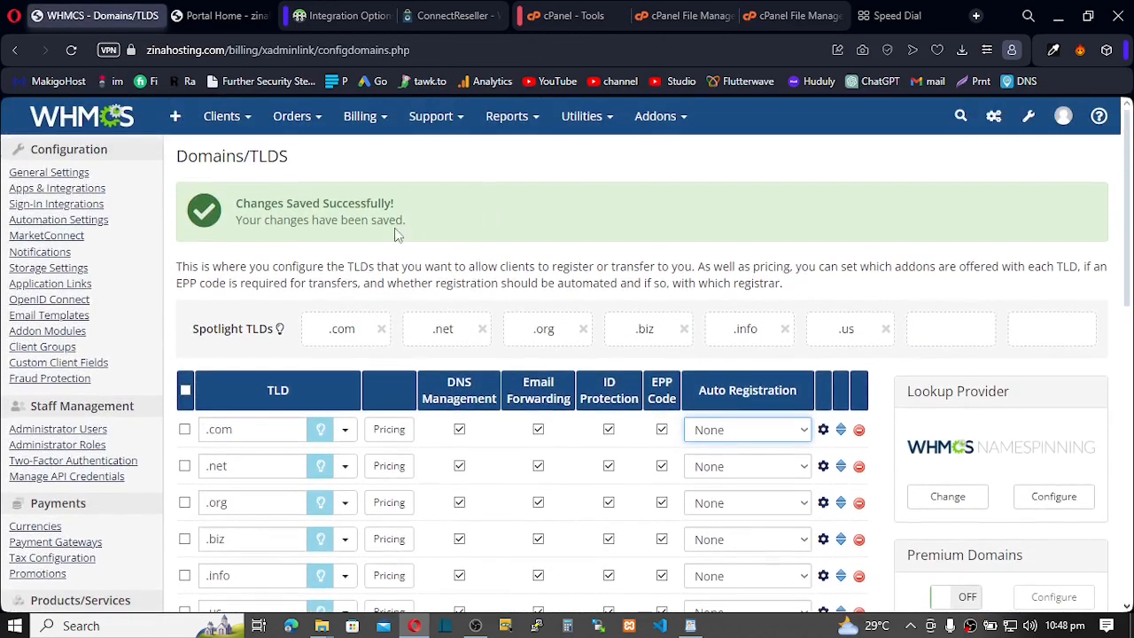
scroll(152, 301, down, 5)
scroll(149, 306, down, 1)
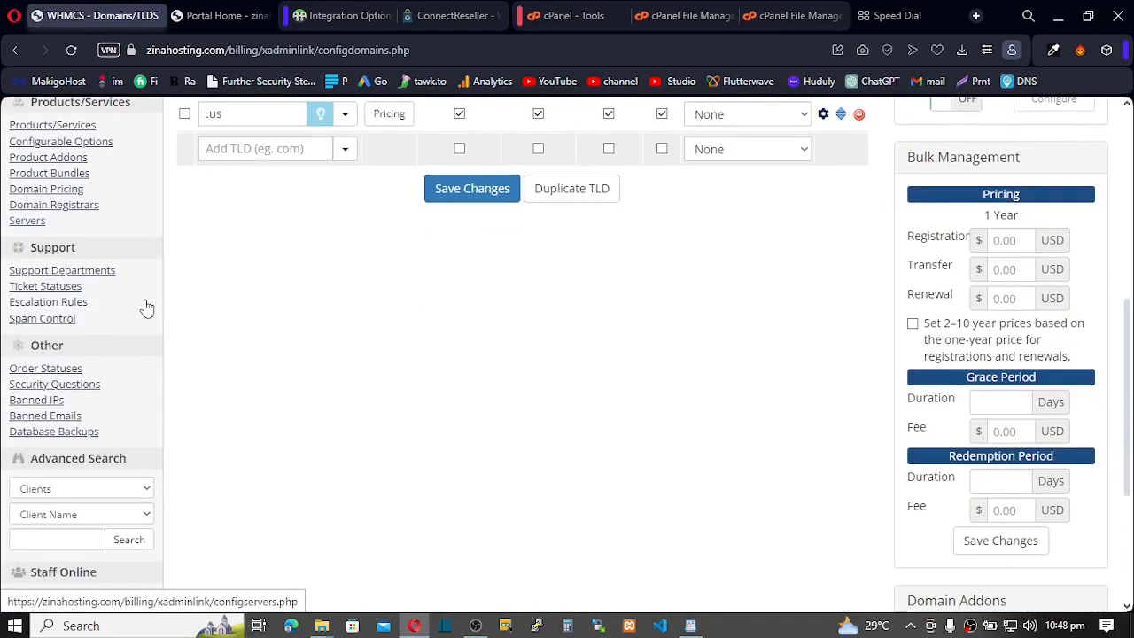
scroll(146, 307, up, 4)
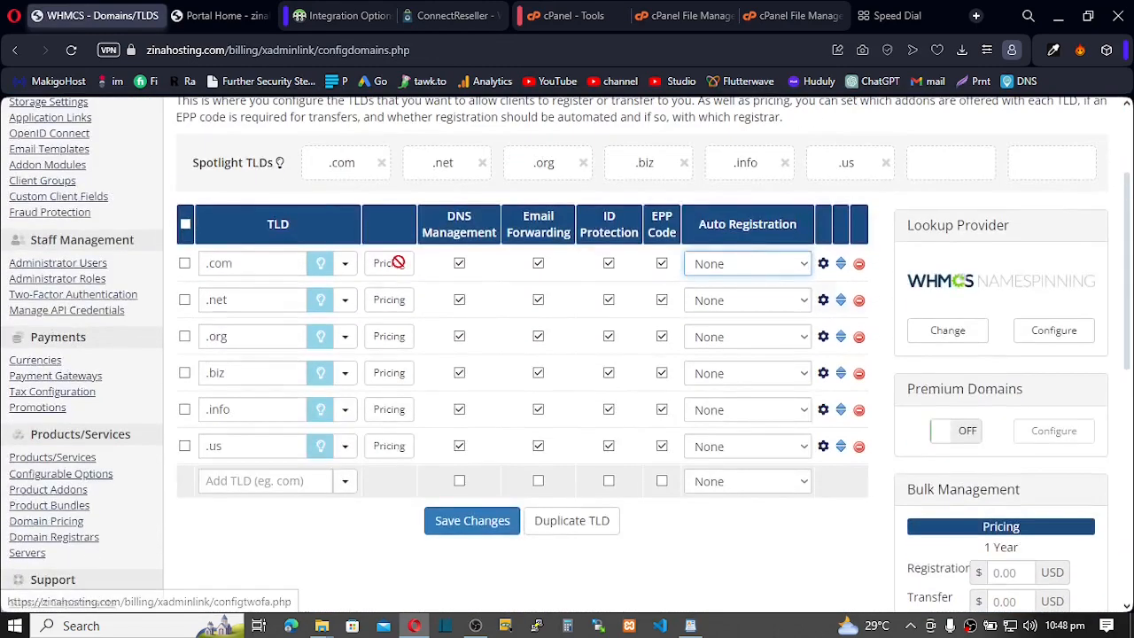
scroll(785, 223, up, 2)
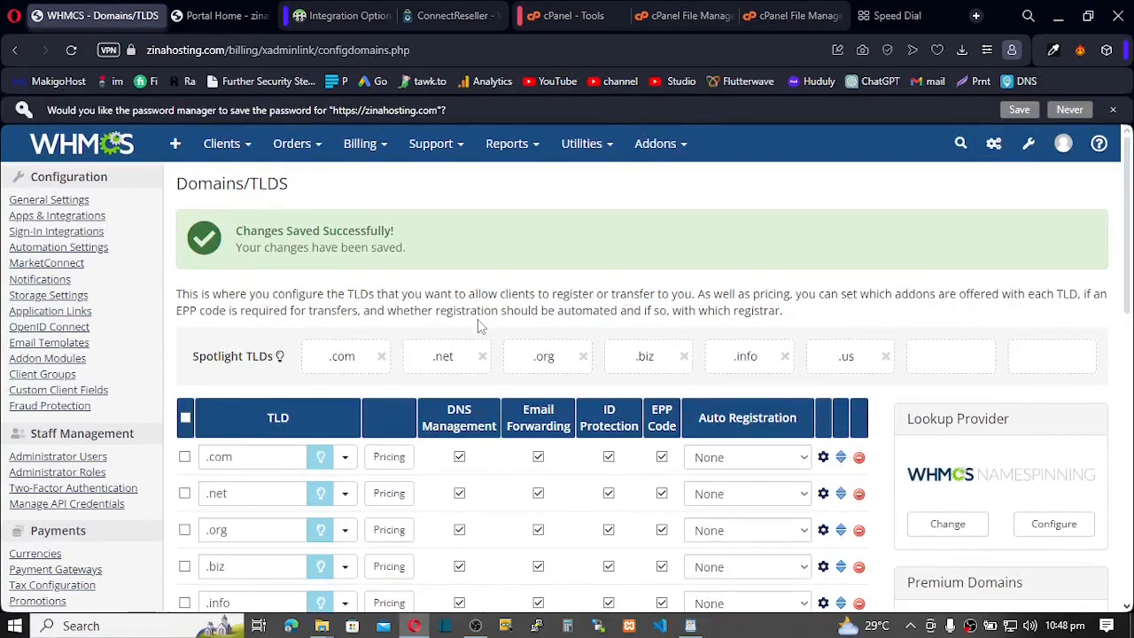
mouse_move(1027, 145)
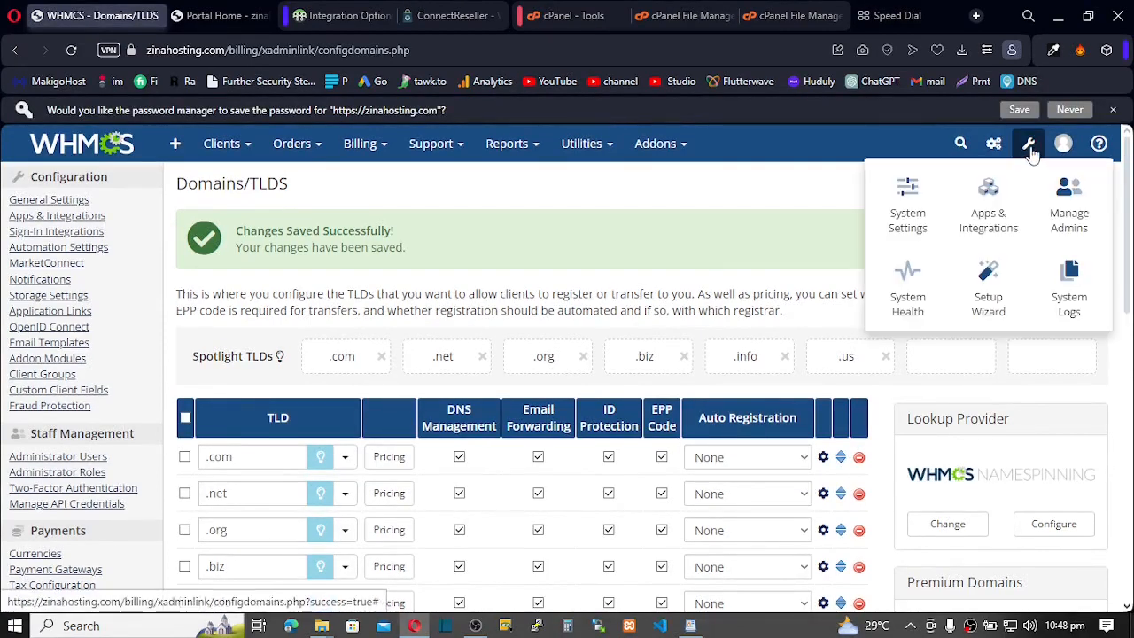
click(910, 216)
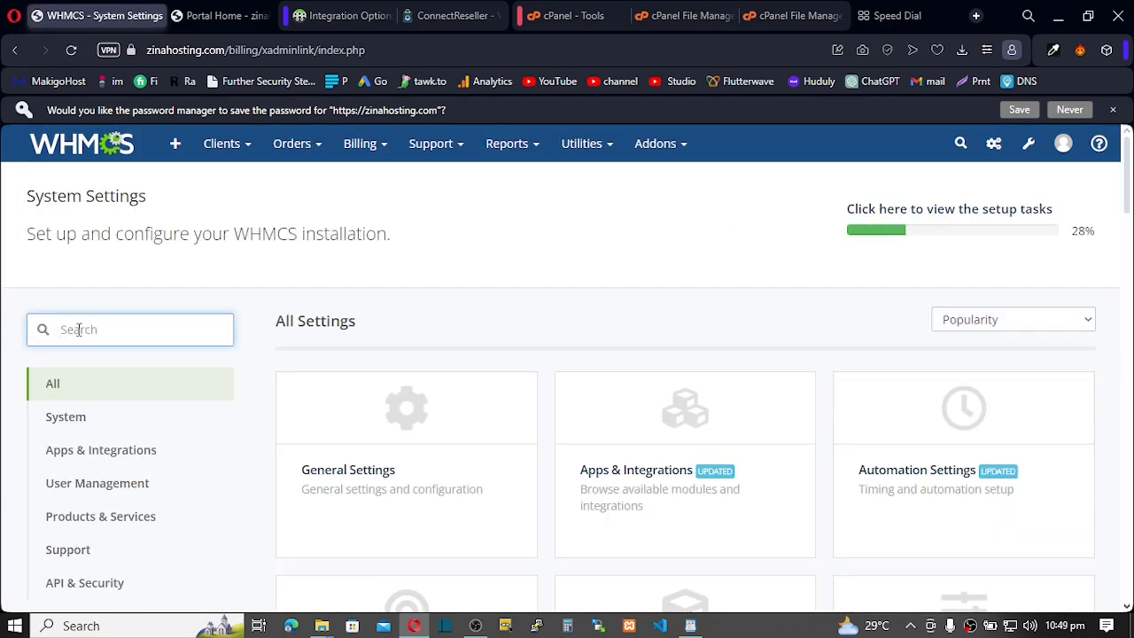
text(RE)
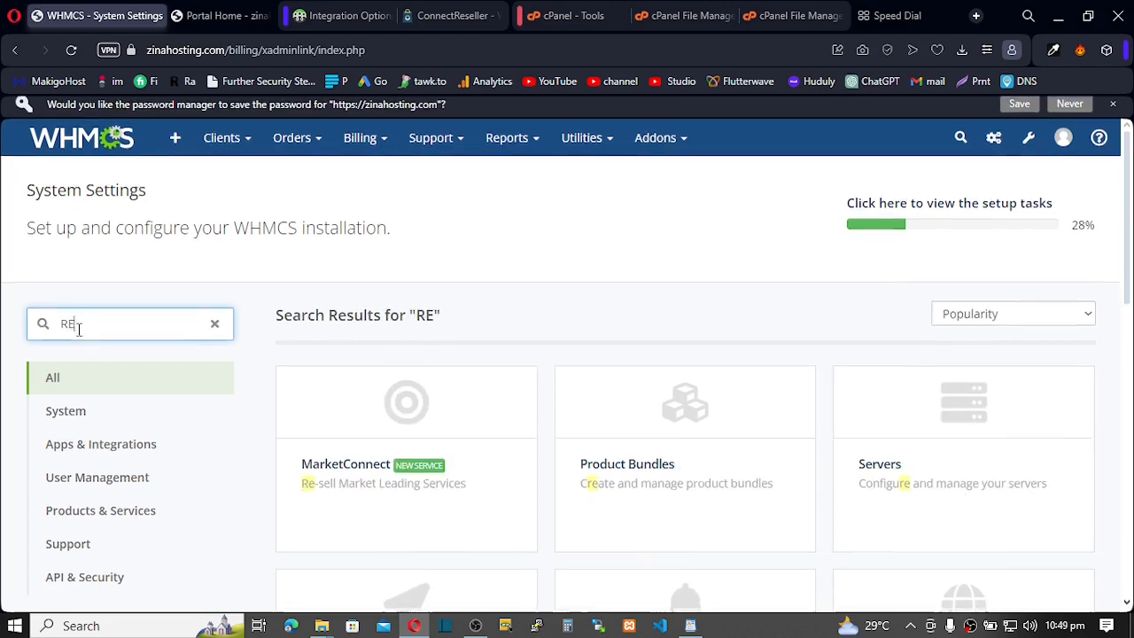
text(GI)
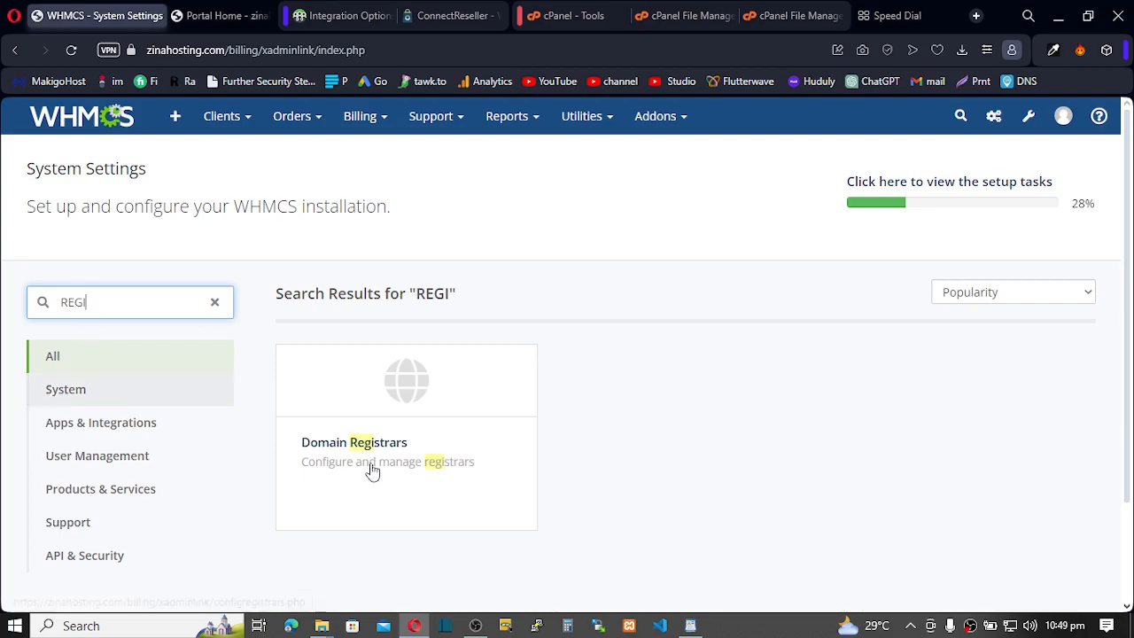
- Activate the connectreseller module under Domain Registrars, then go back to ConnectReseller's Integration Options page
click(387, 440)
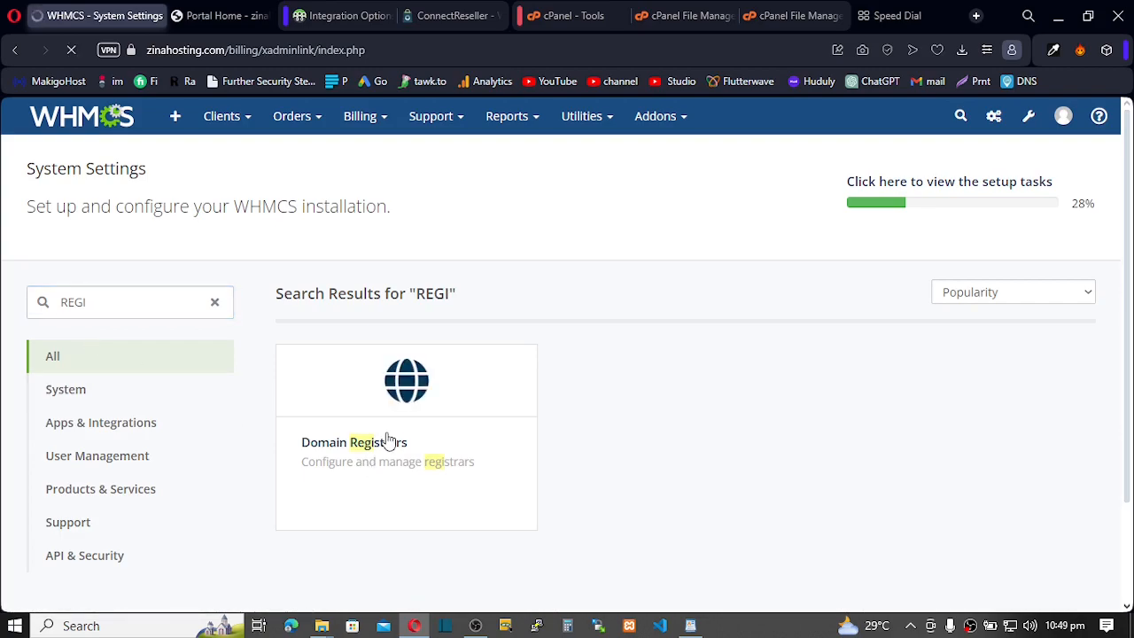
scroll(466, 408, down, 10)
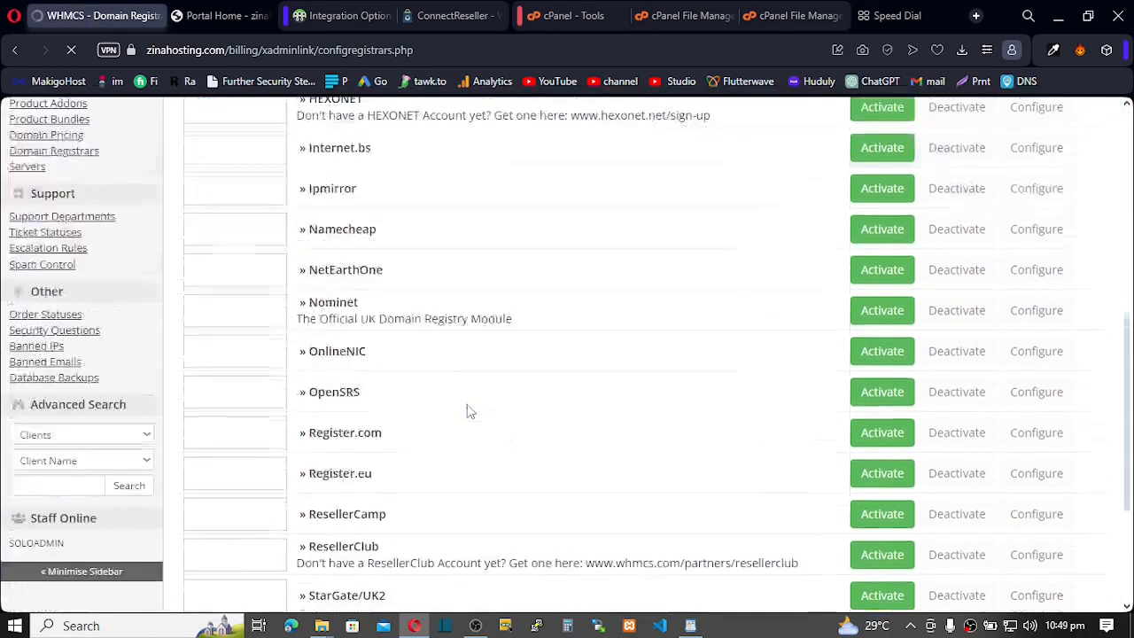
scroll(468, 410, up, 6)
scroll(468, 410, down, 2)
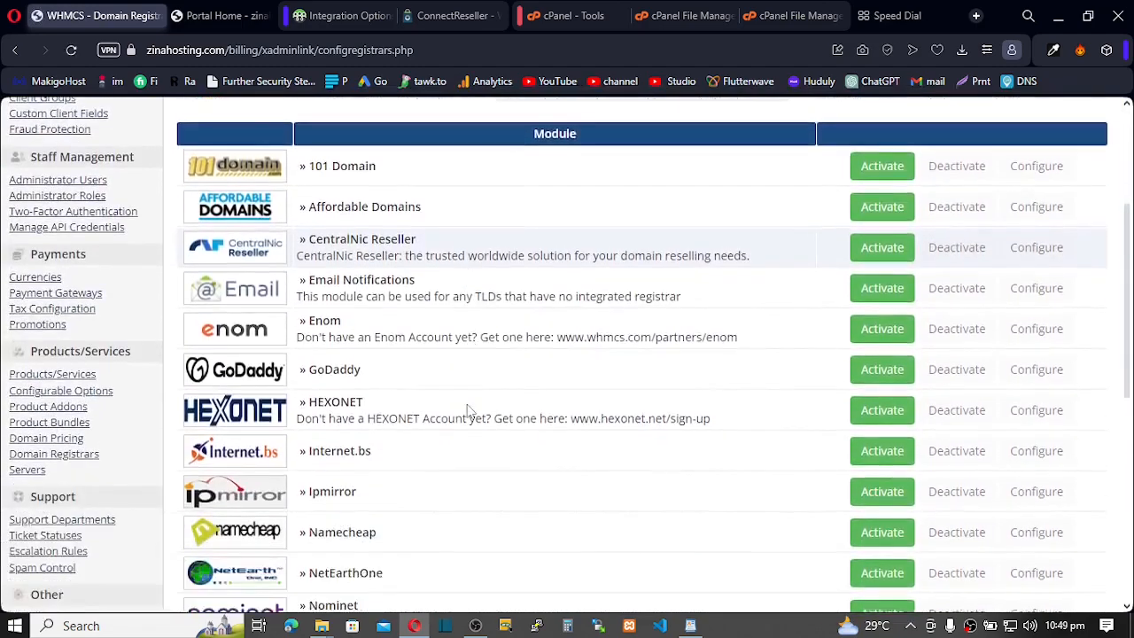
scroll(468, 410, up, 2)
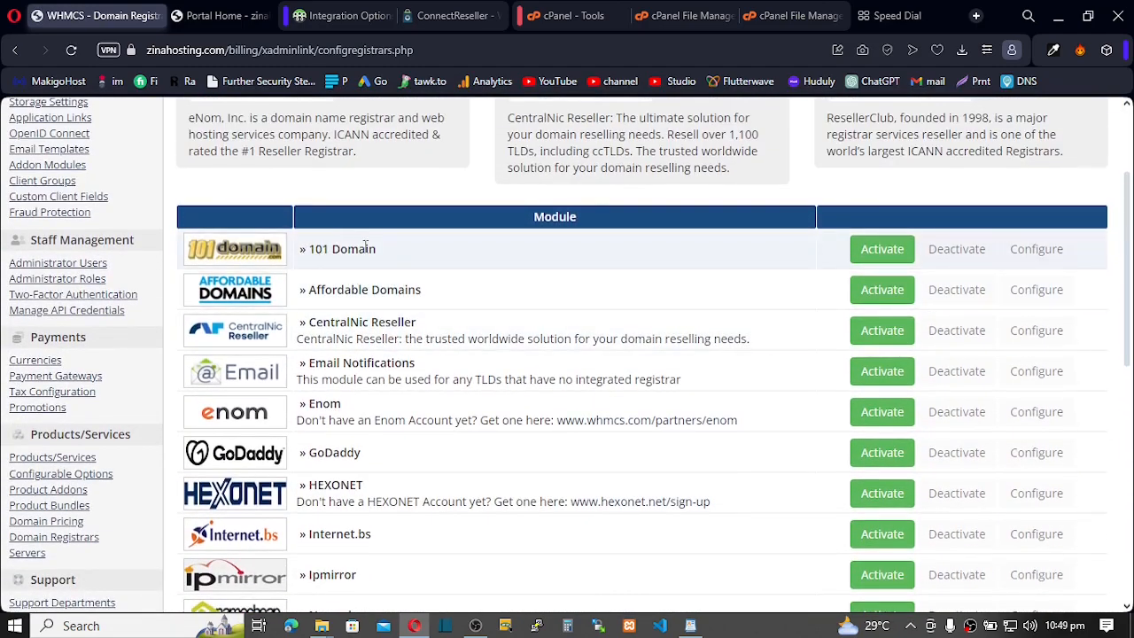
scroll(375, 251, down, 7)
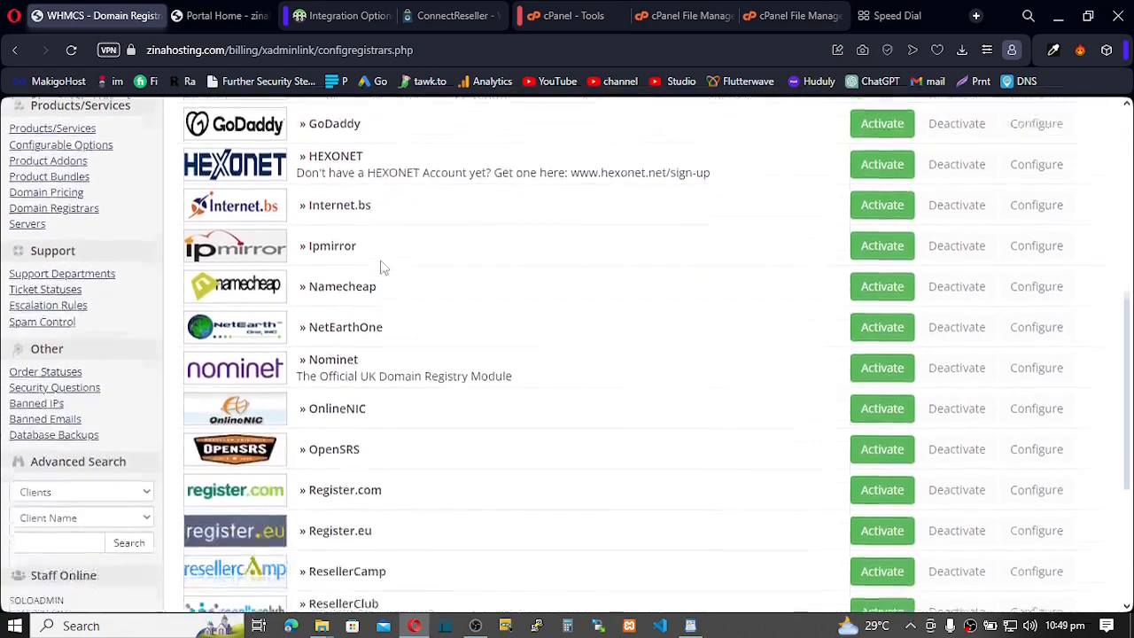
scroll(383, 268, down, 1)
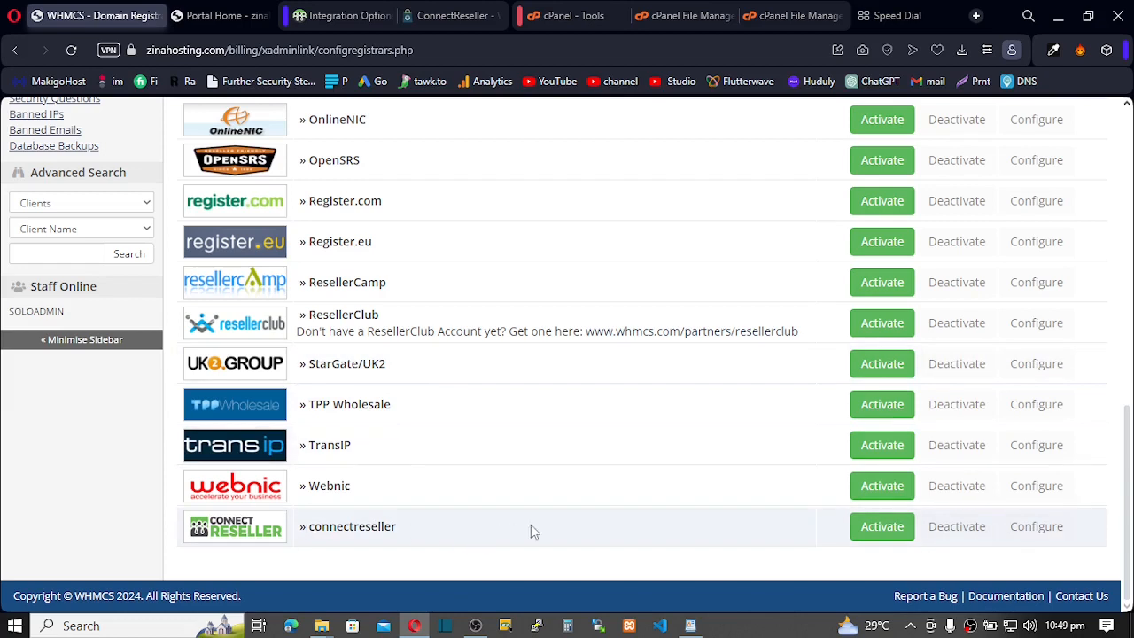
click(882, 530)
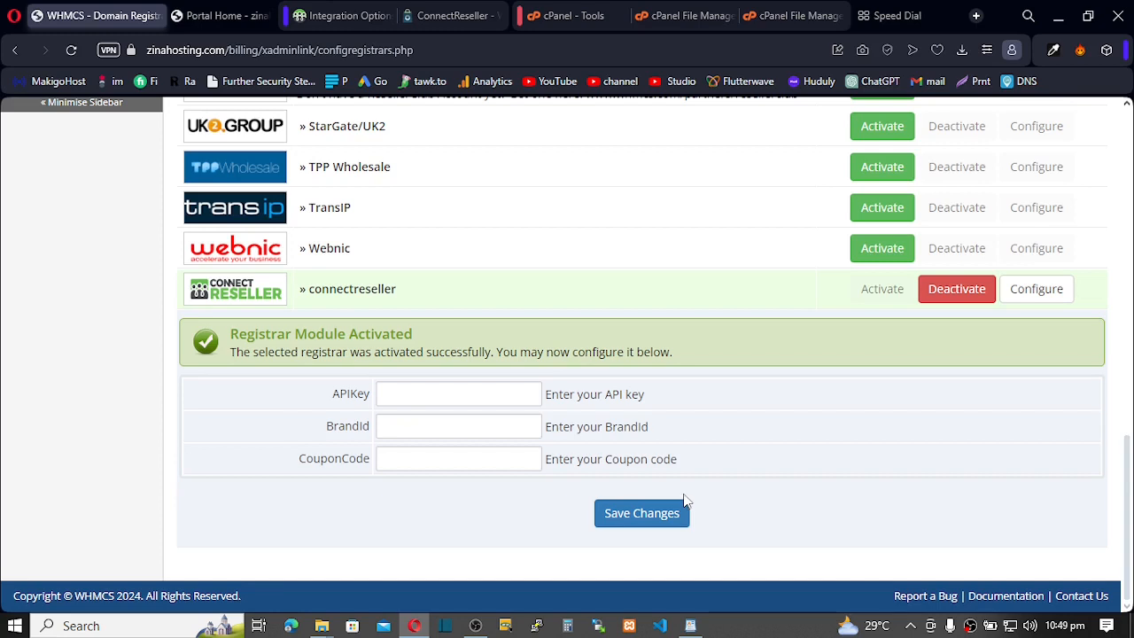
click(331, 19)
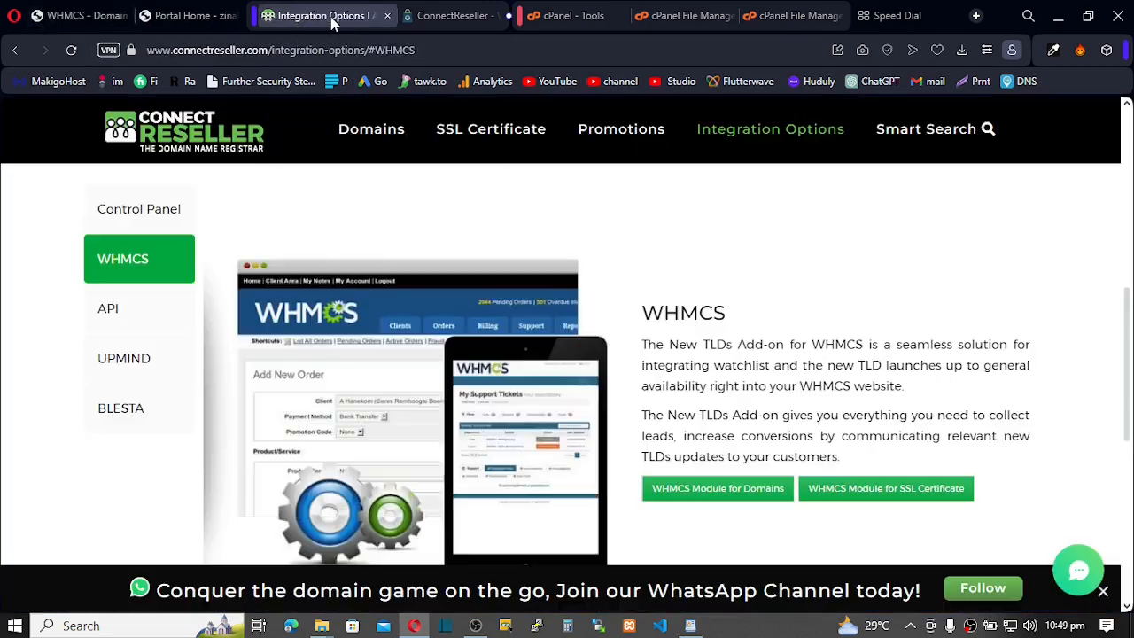
- Go to ConnectReseller's Global account sign-up page from the SignUp menu
scroll(585, 179, up, 8)
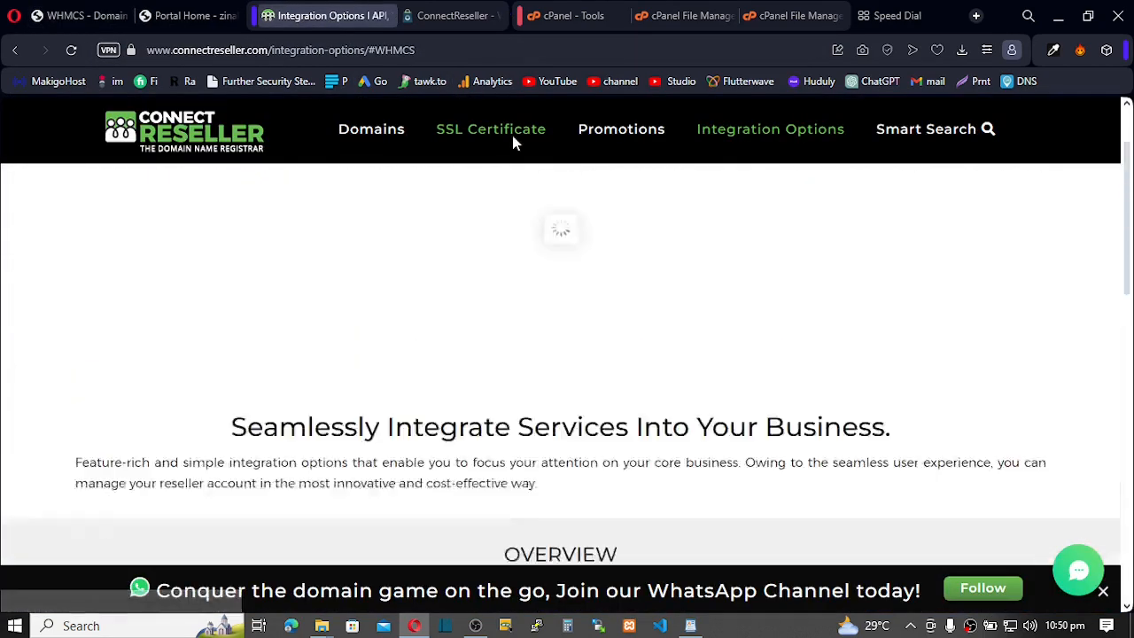
scroll(493, 156, up, 1)
mouse_move(691, 119)
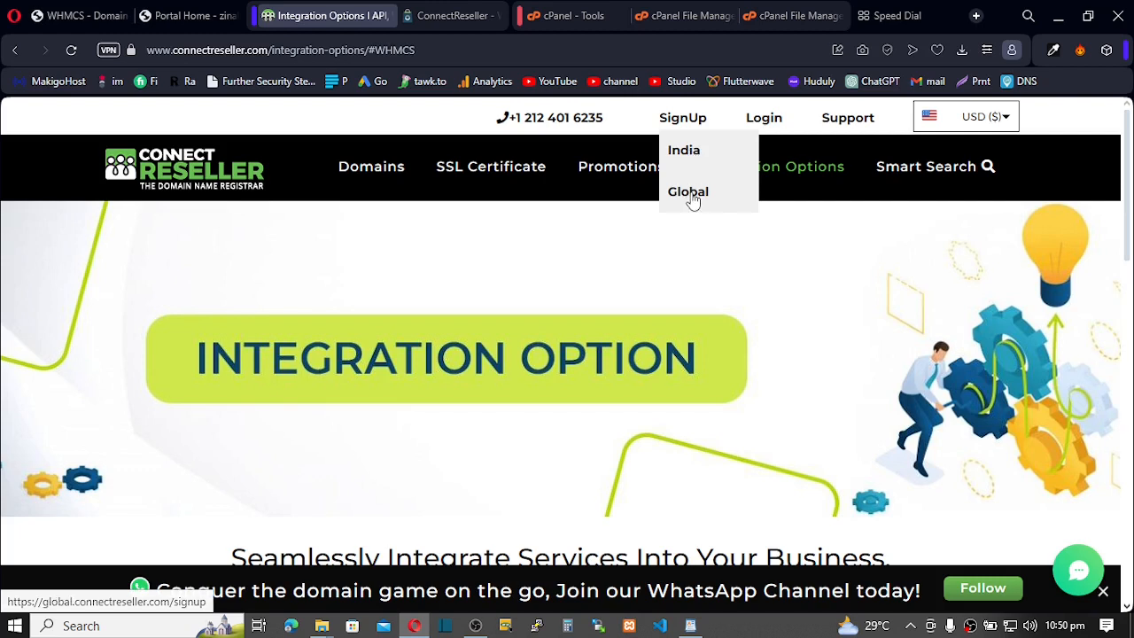
click(693, 197)
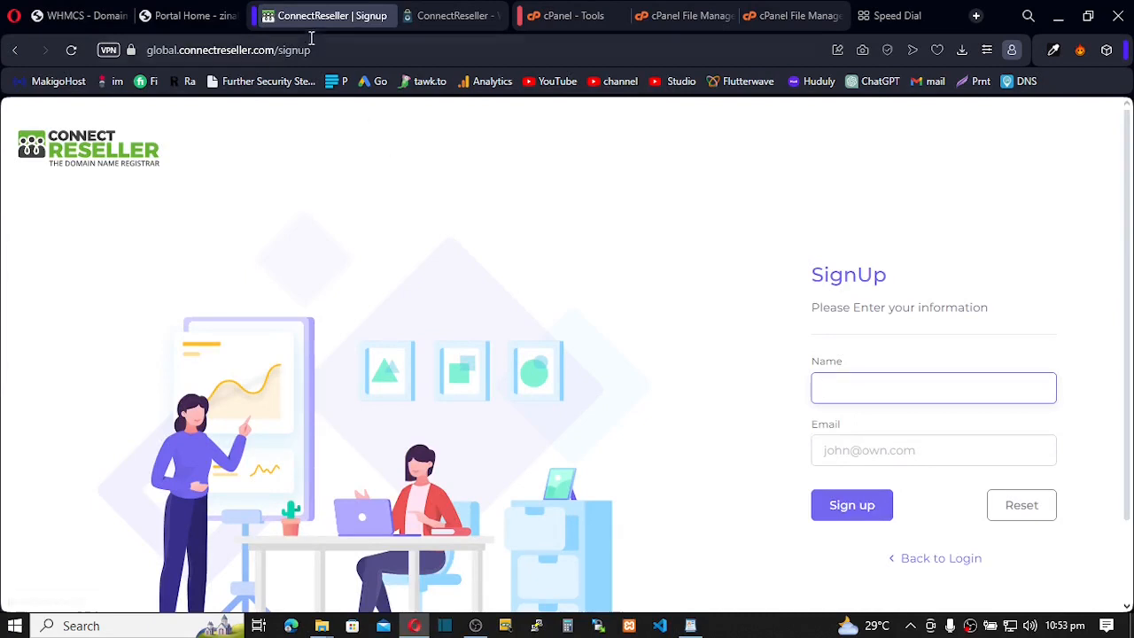
drag(342, 50, 145, 53)
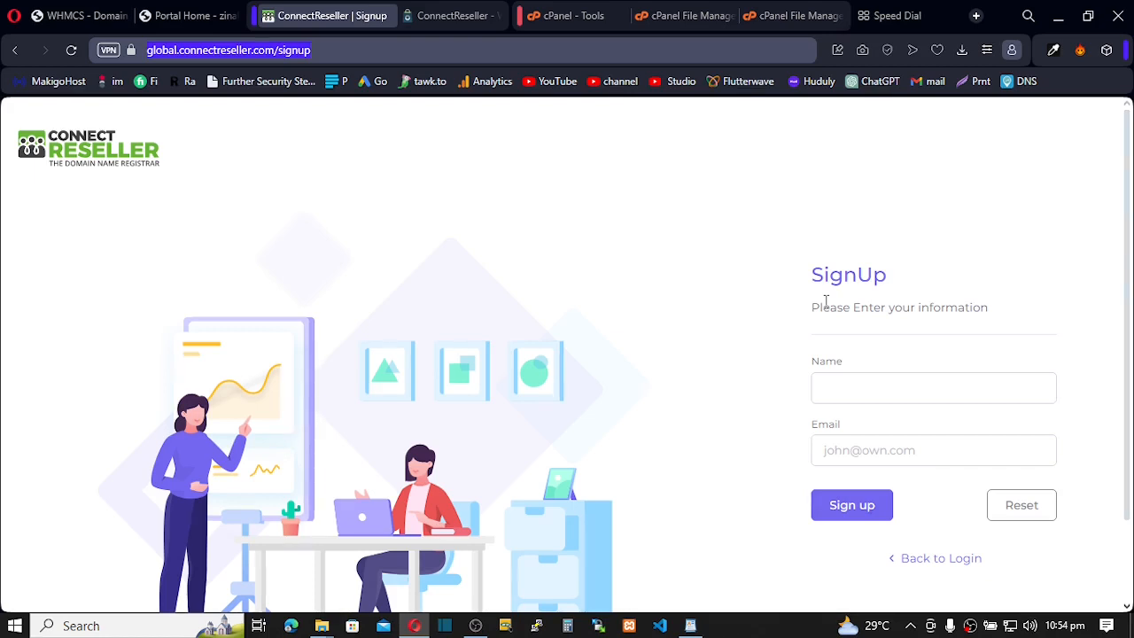
- Submit the ConnectReseller sign-up form with your full name and e-mail address
click(823, 389)
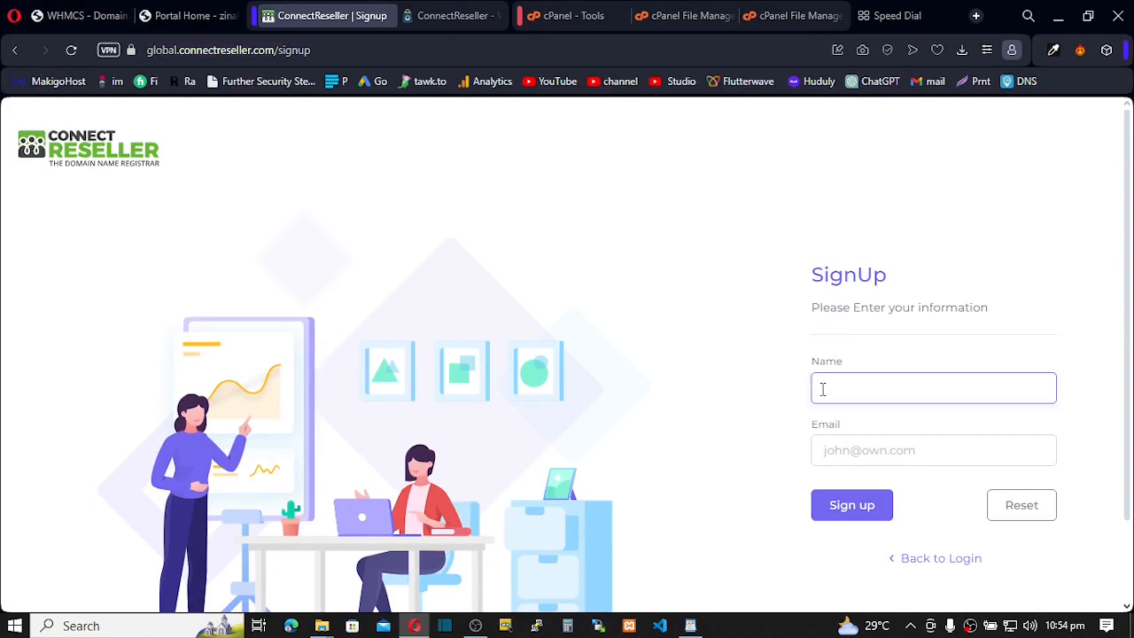
text(Nyezinah Solomon)
click(830, 455)
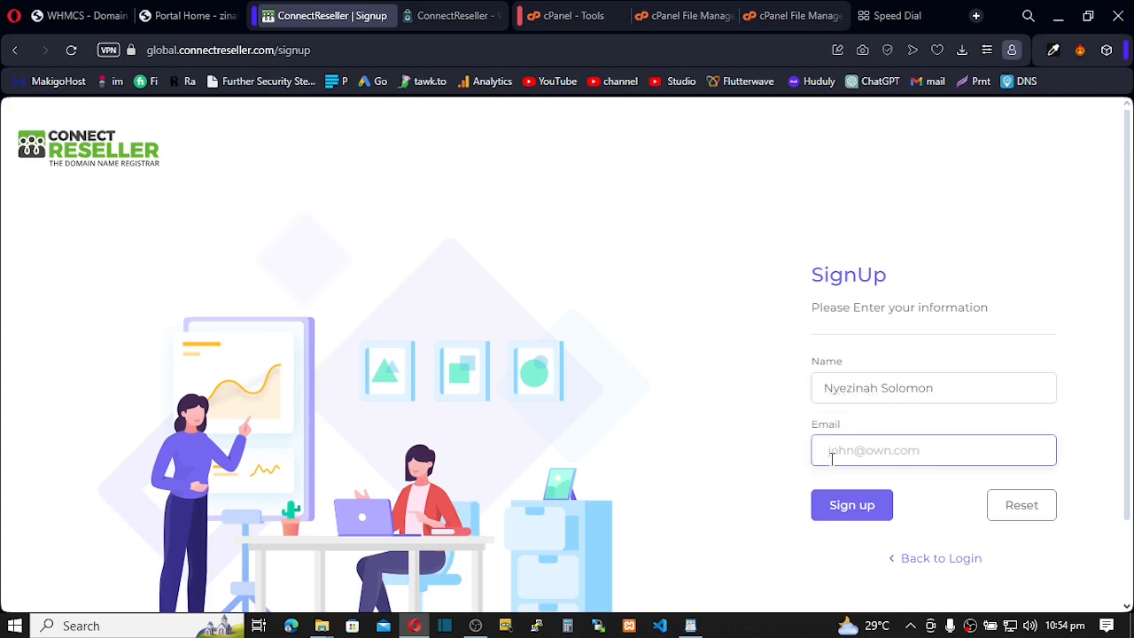
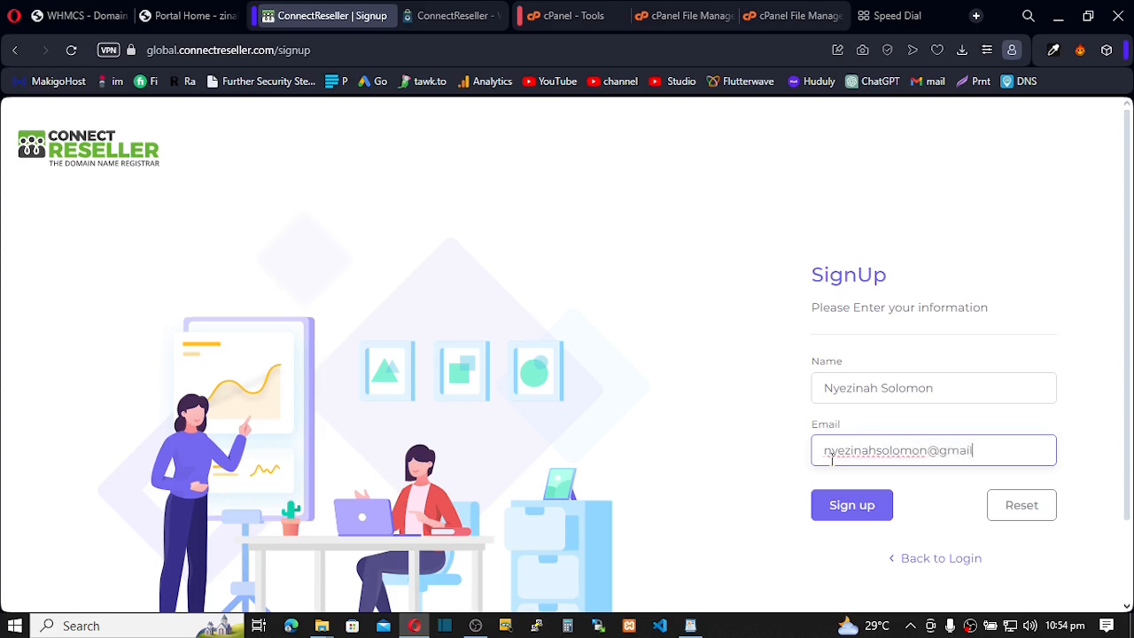
click(862, 519)
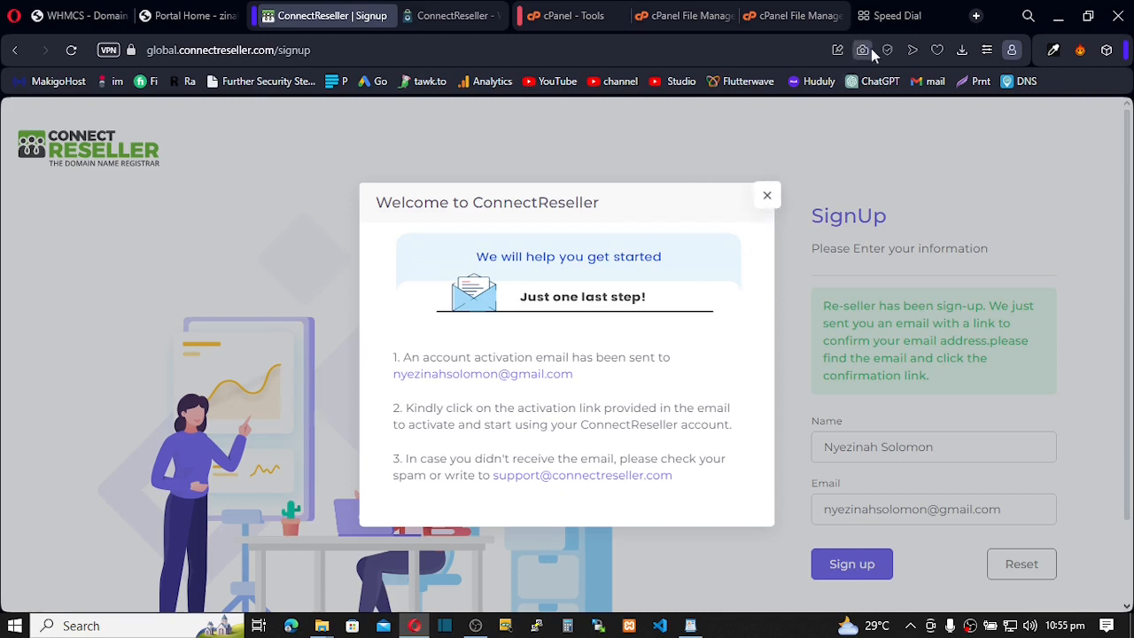
- Open the Welcome to ConnectReseller email in Gmail and follow its verification link
click(884, 19)
drag(870, 44, 861, 54)
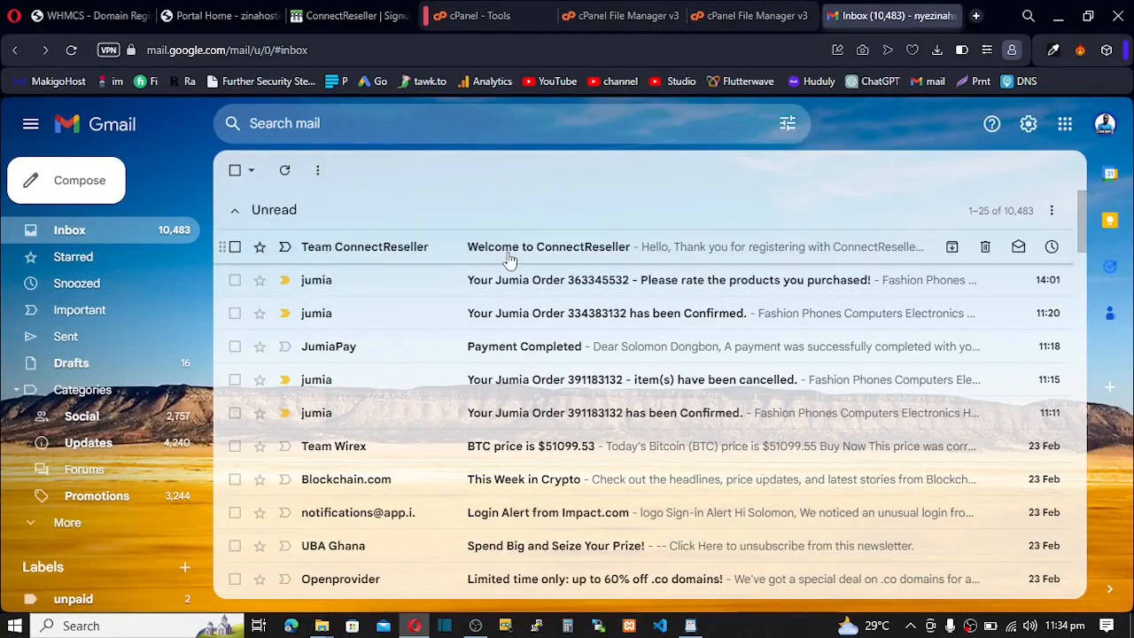
click(509, 257)
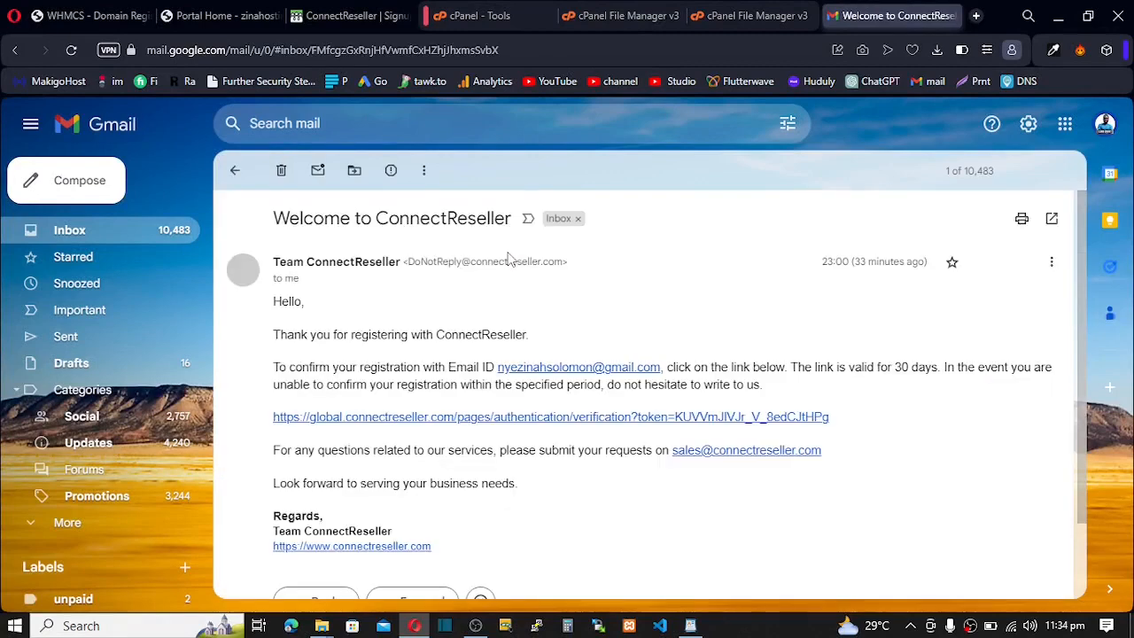
click(521, 417)
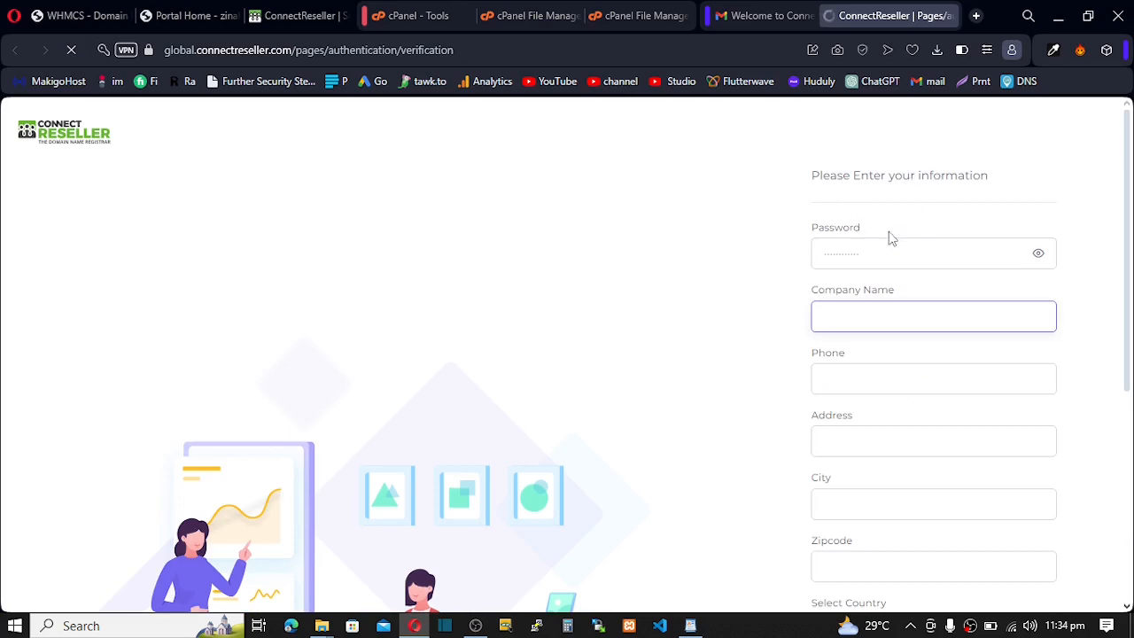
- Submit the account details with city Bolga, zipcode 00233, country Ghana and state Upper East
scroll(857, 391, down, 3)
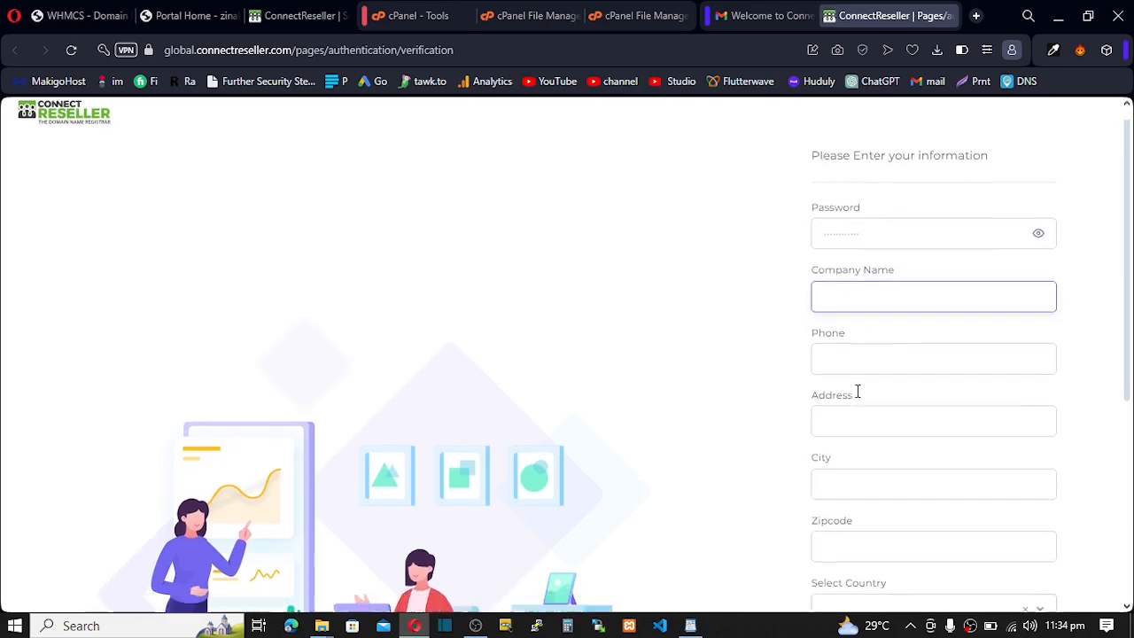
scroll(857, 391, down, 2)
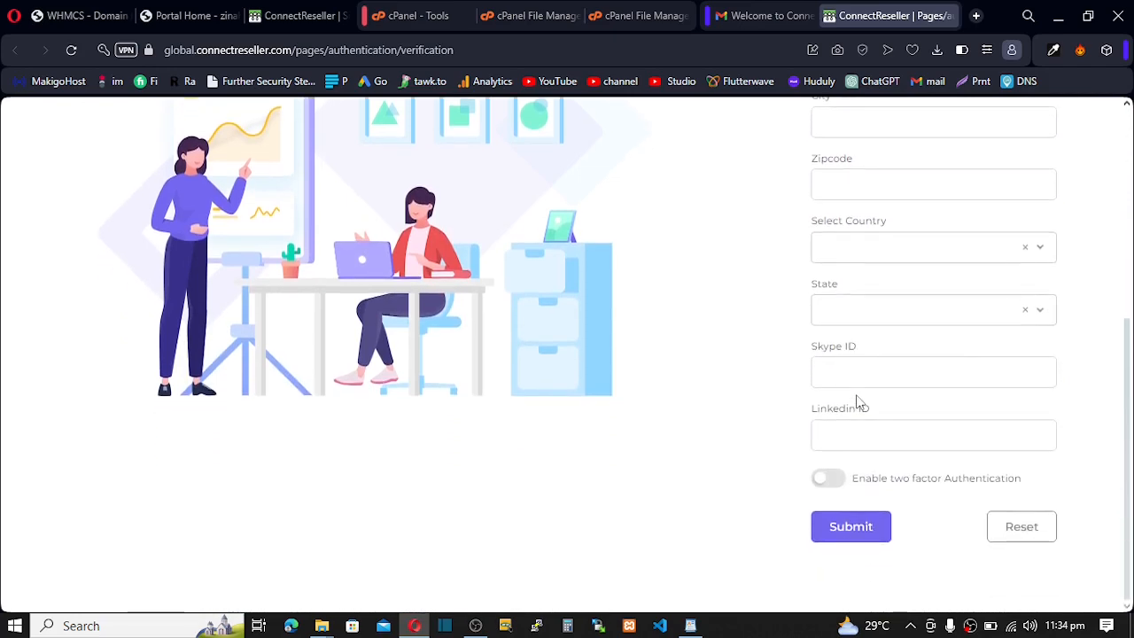
scroll(857, 401, up, 5)
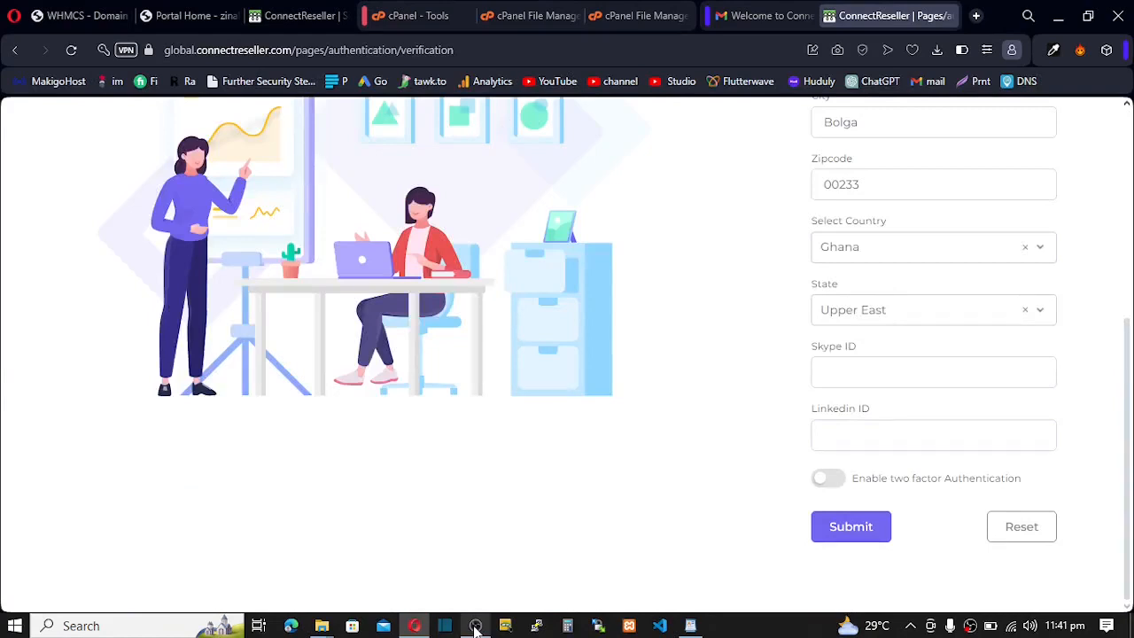
click(852, 531)
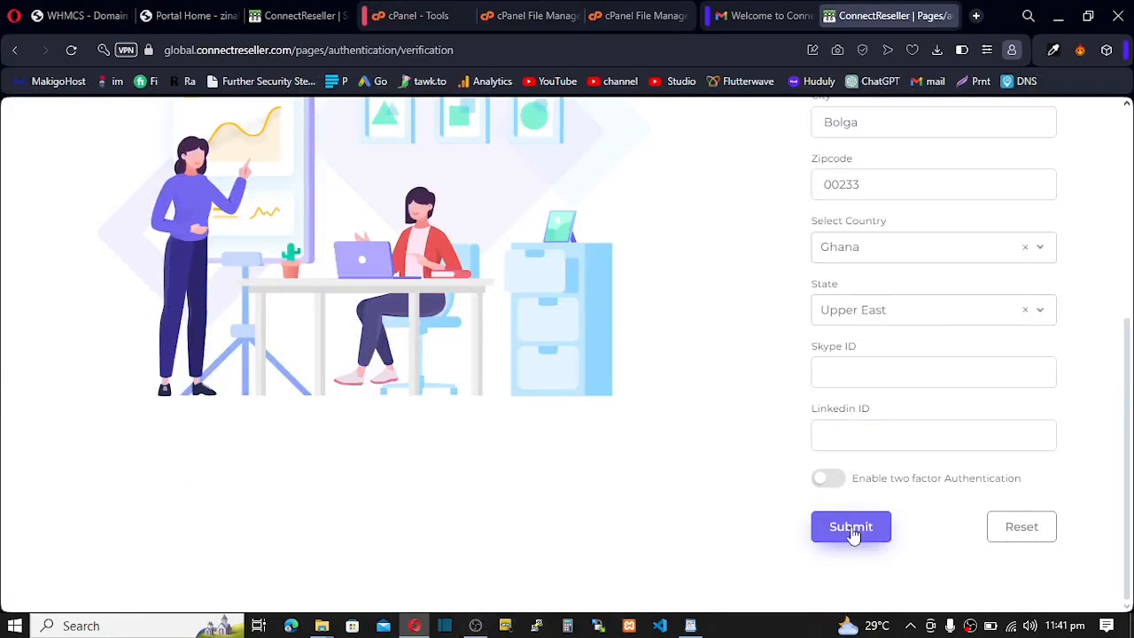
click(853, 533)
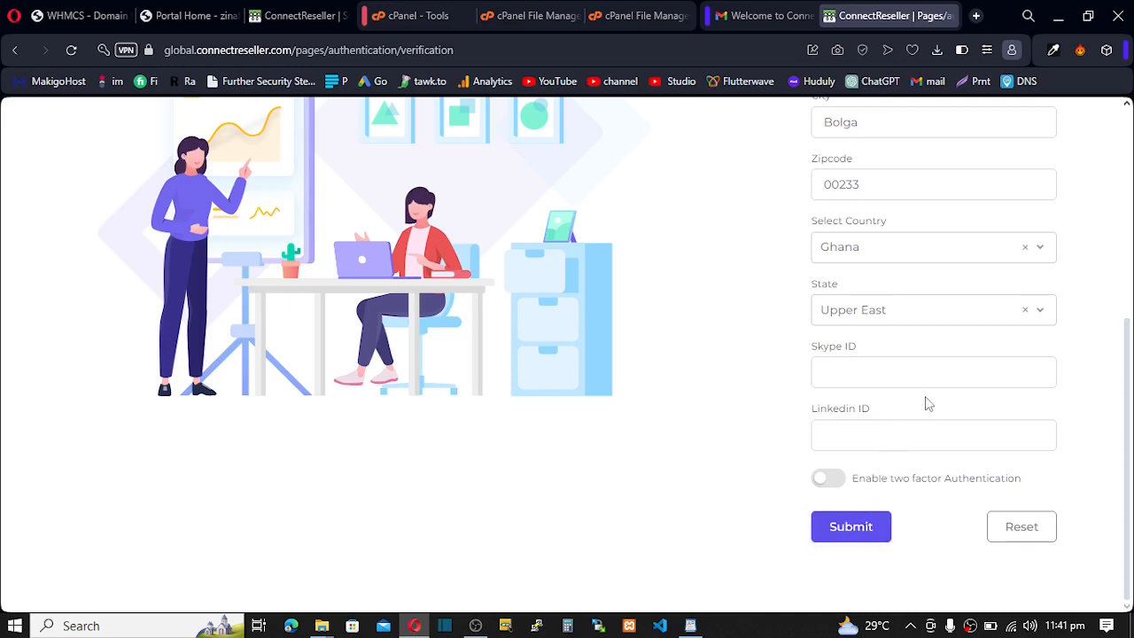
scroll(927, 403, up, 3)
scroll(927, 400, down, 4)
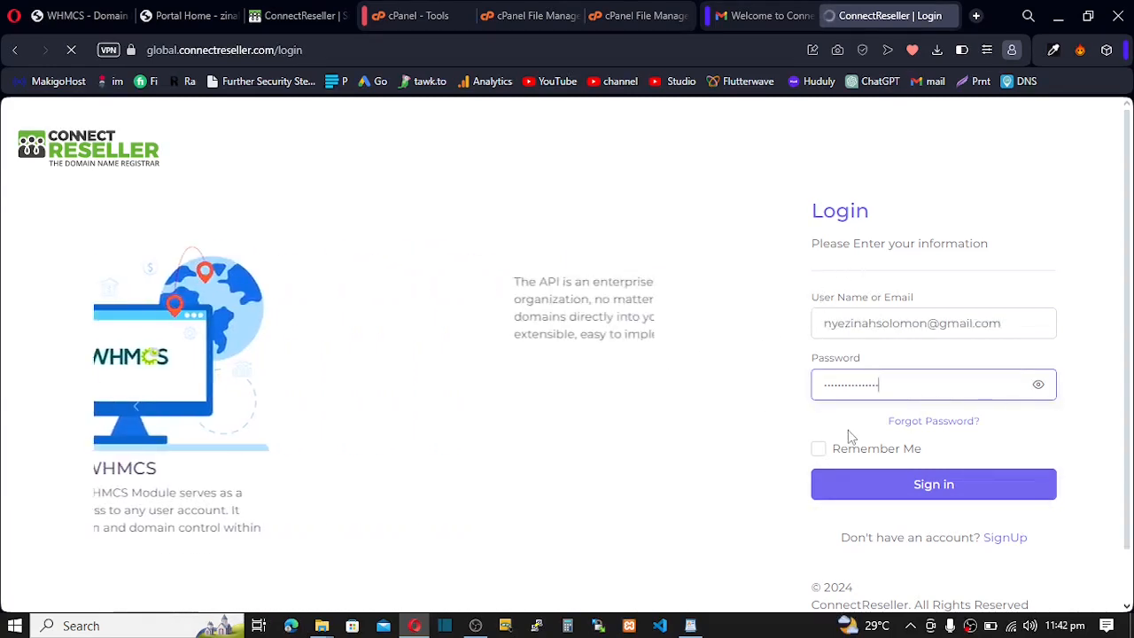
- Sign in to the new reseller account with the prefilled email and password
click(867, 495)
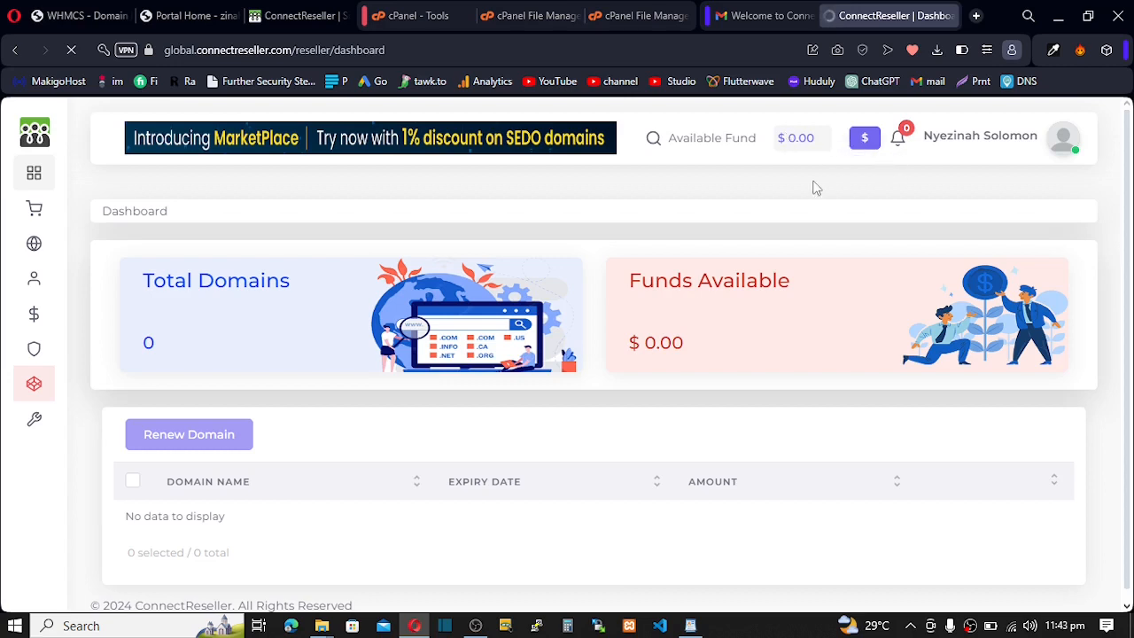
- Open the Add Funds page from the $ button in the header
click(866, 142)
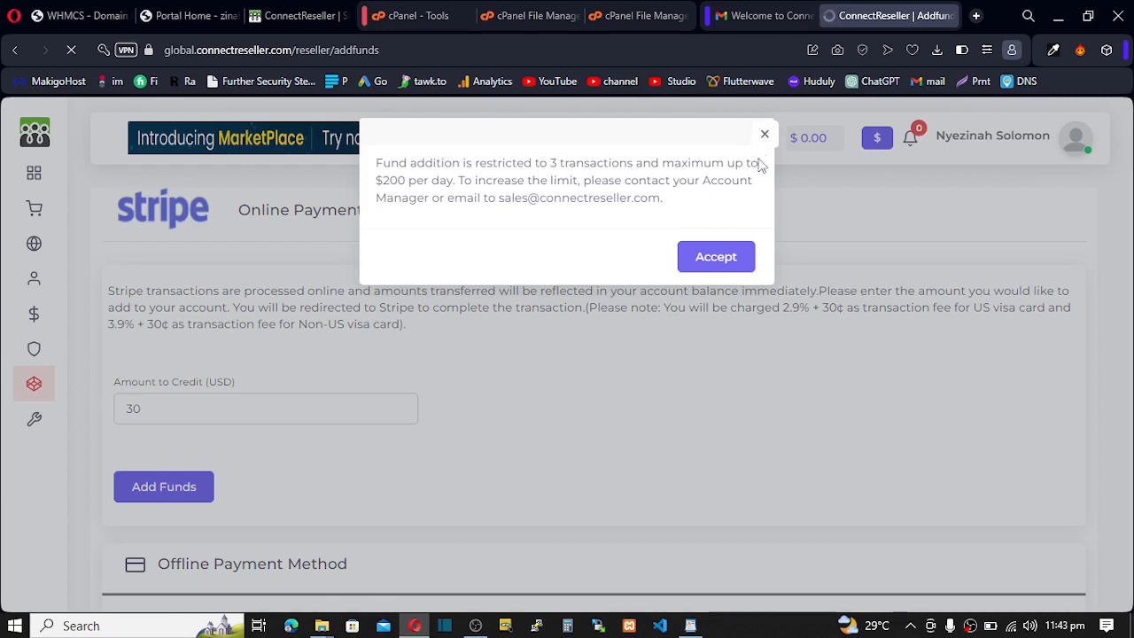
- Accept the $200 daily fund-limit notice and open the user account menu
click(711, 261)
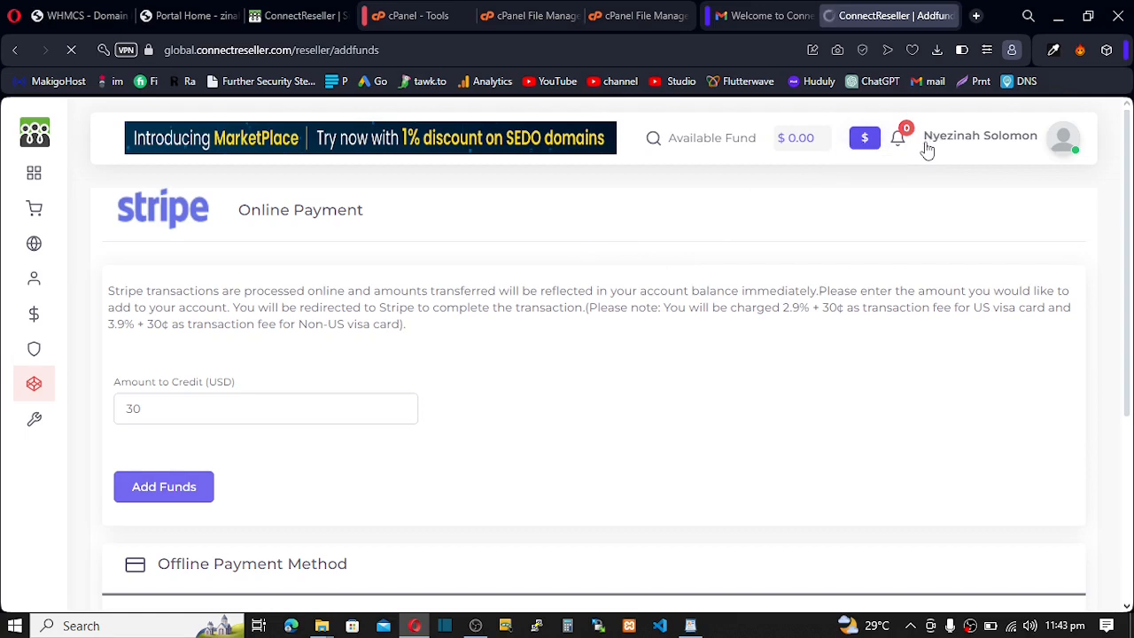
click(1014, 141)
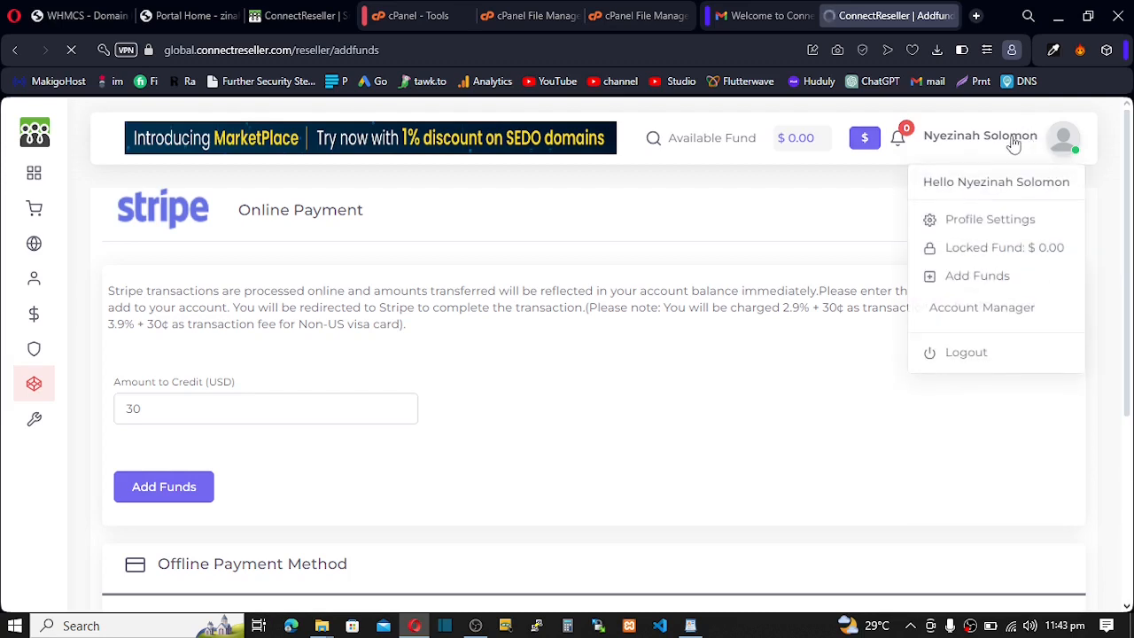
- Copy the API key from Profile Settings > API and return to WHMCS's connectreseller settings
click(990, 222)
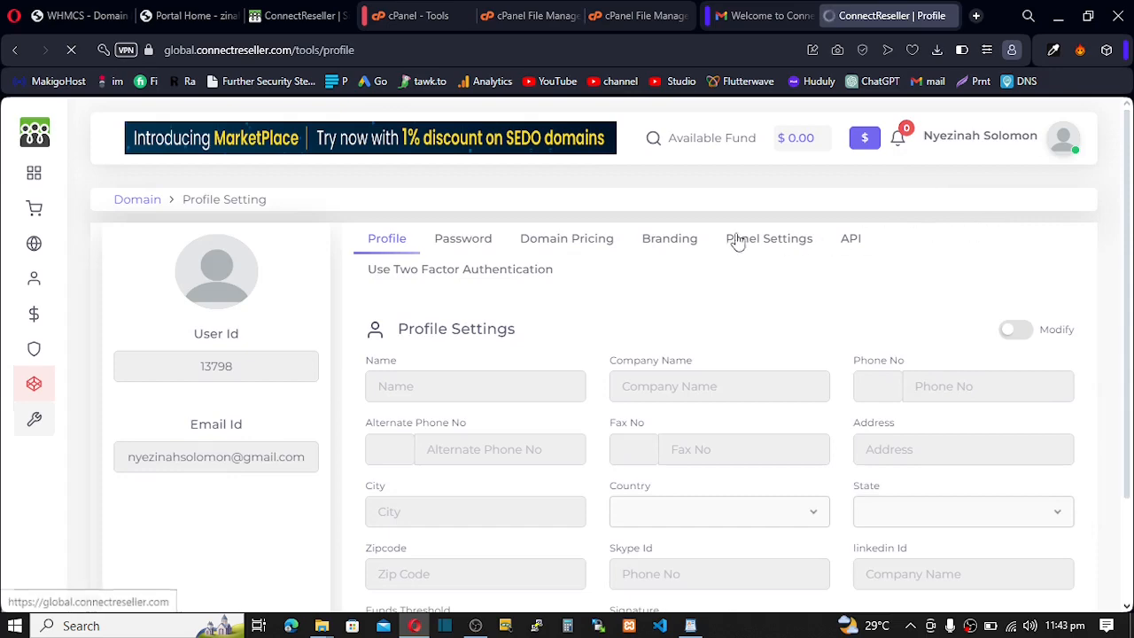
click(850, 241)
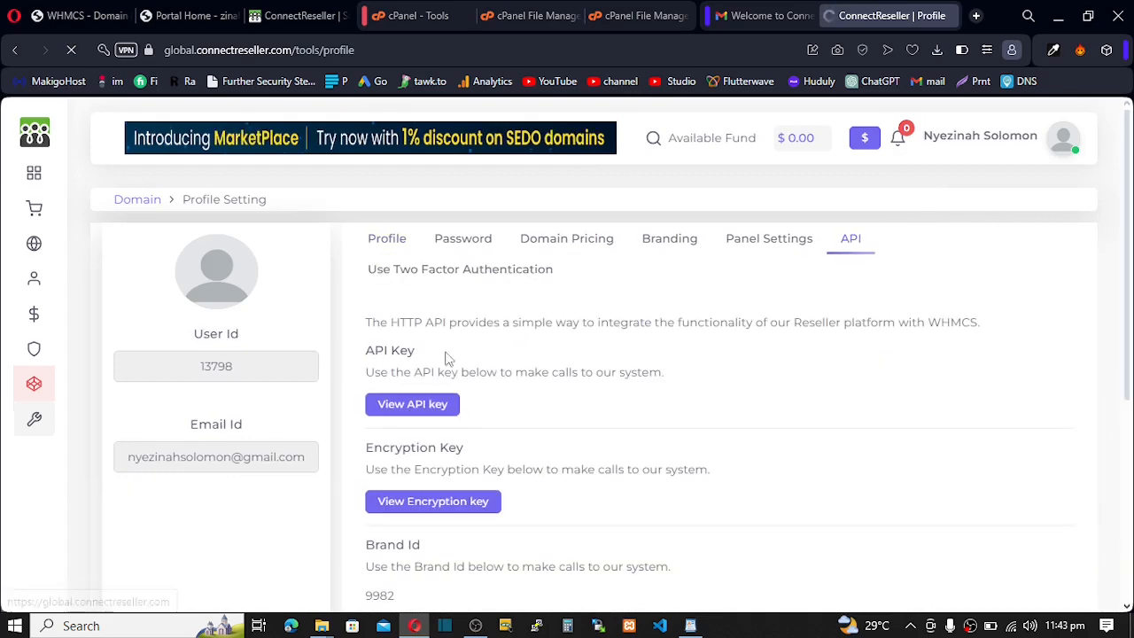
click(410, 404)
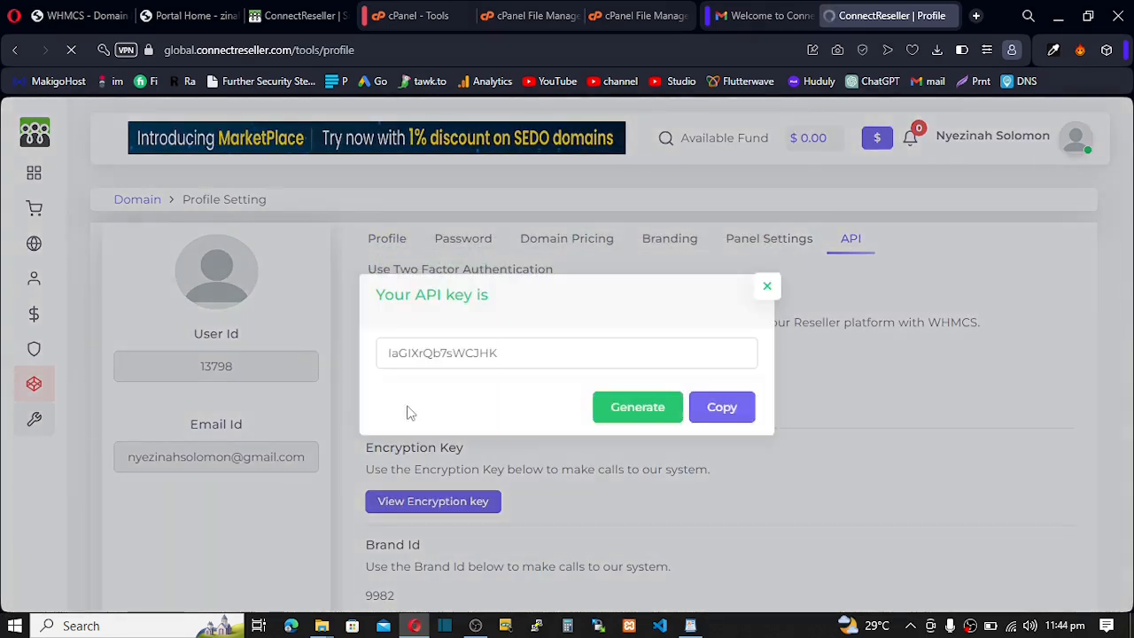
click(524, 356)
double_click(426, 358)
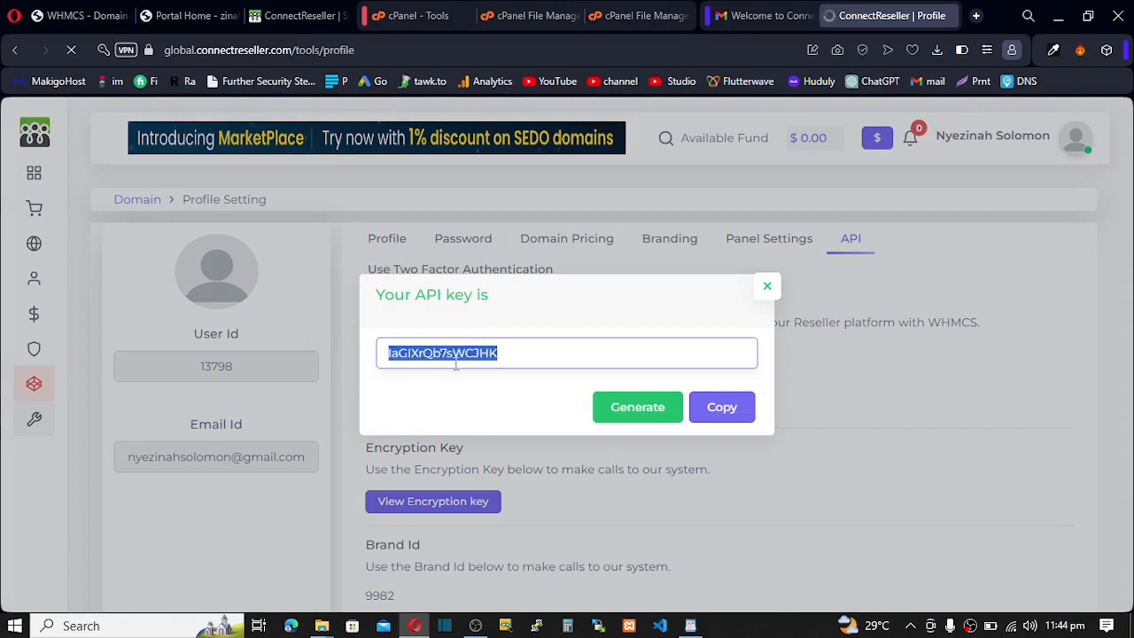
click(709, 416)
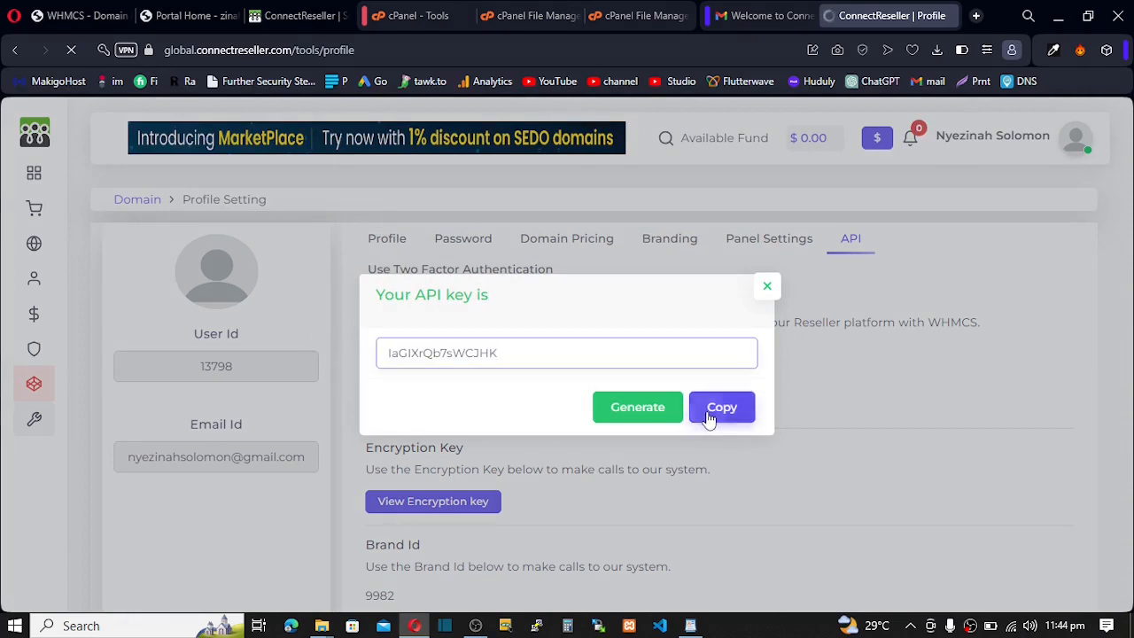
click(75, 13)
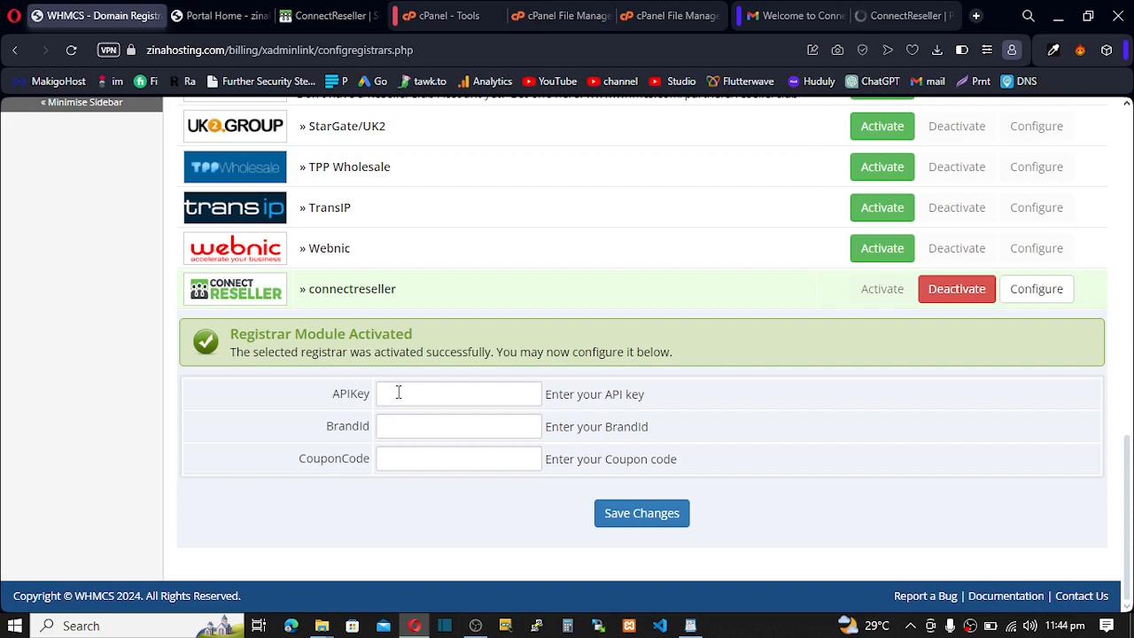
- Paste the API key into the APIKey field and close ConnectReseller's API key dialog
click(399, 392)
key(ctrl+v)
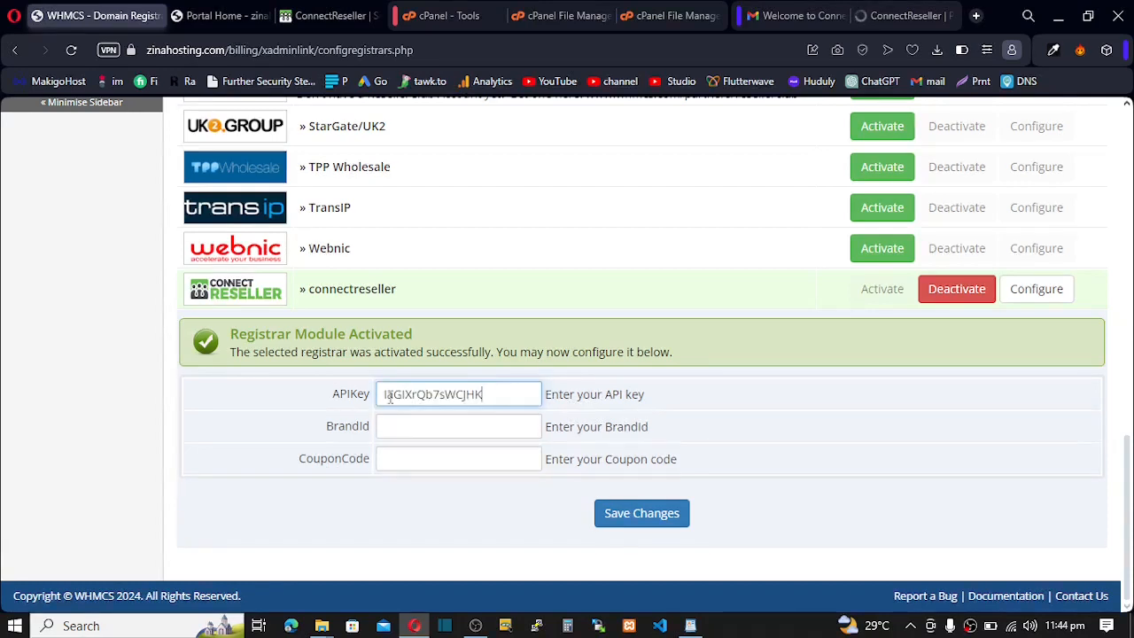
click(886, 16)
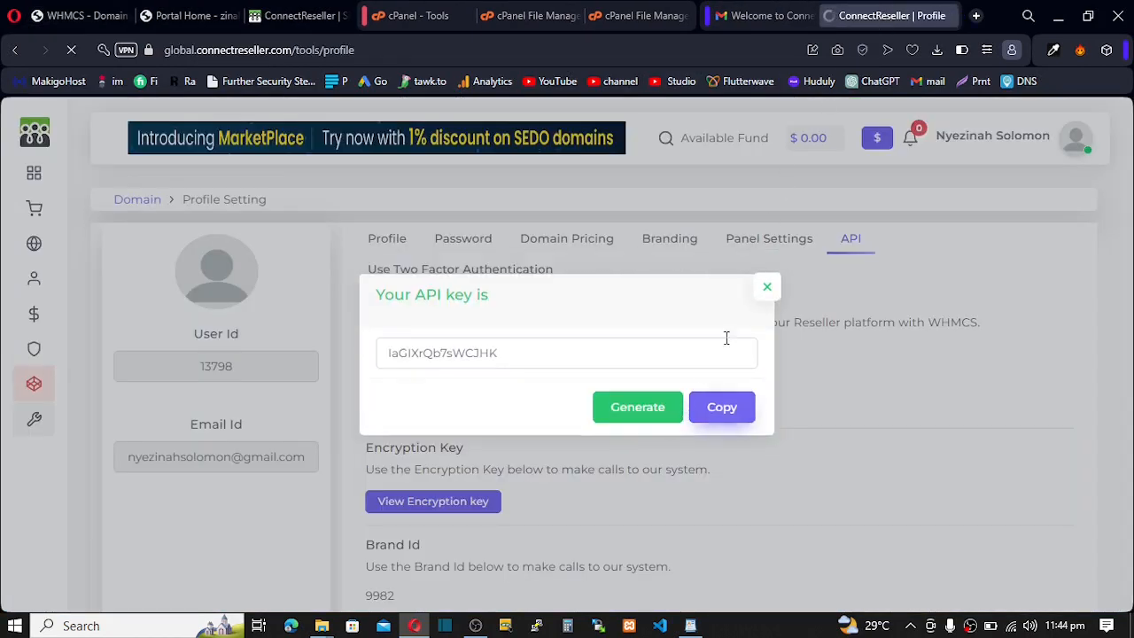
click(767, 289)
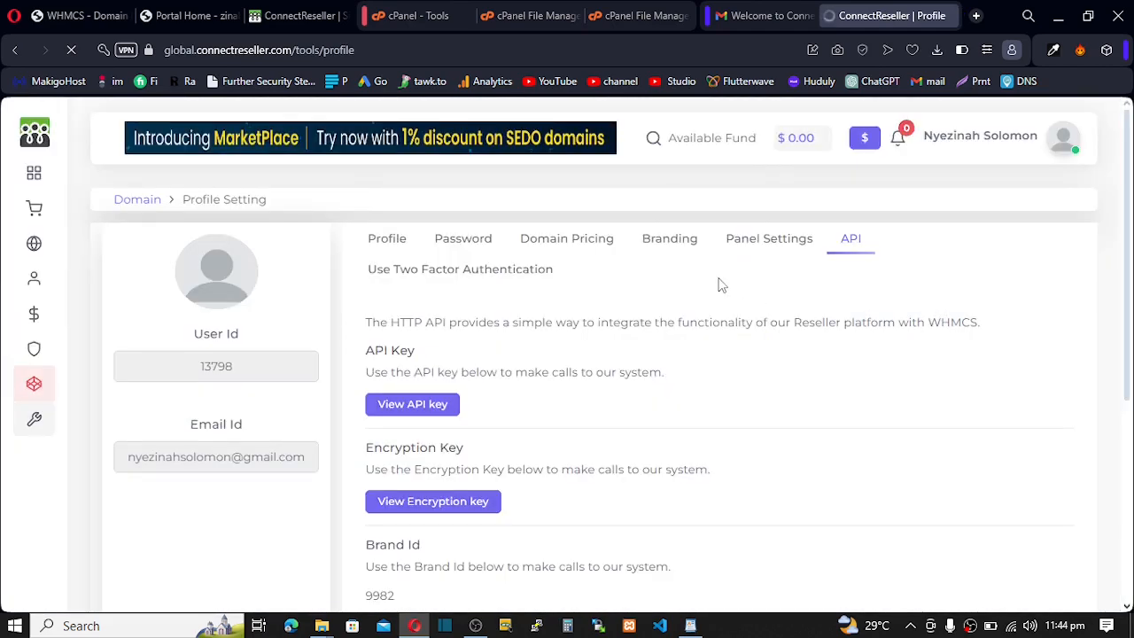
- Copy the Brand Id from ConnectReseller and save the WHMCS connectreseller registrar settings
scroll(698, 321, down, 3)
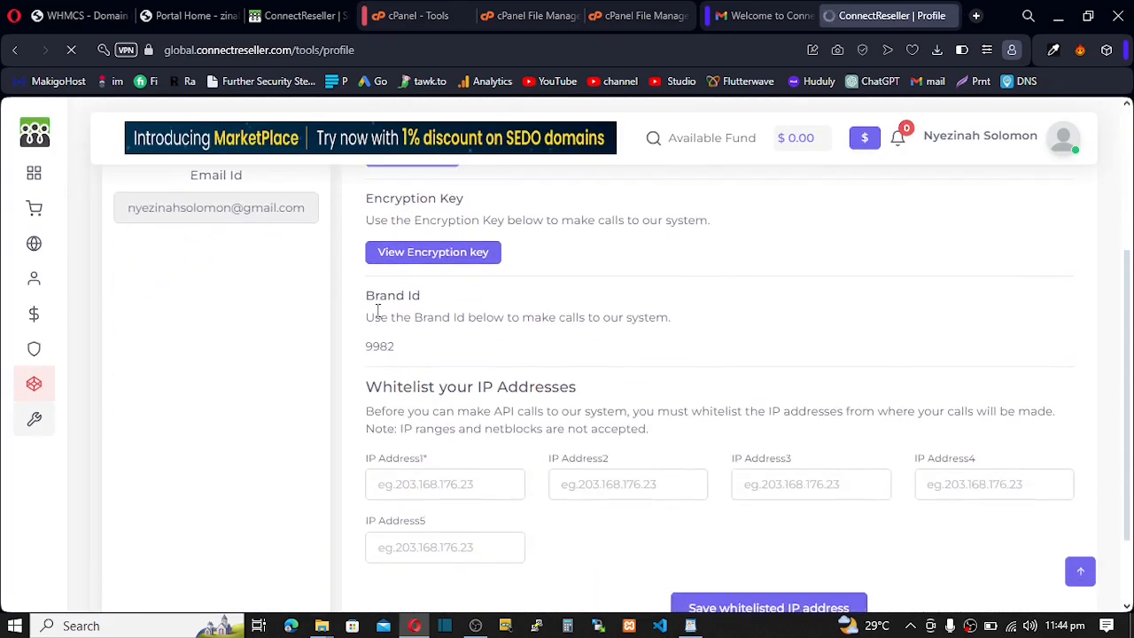
double_click(381, 347)
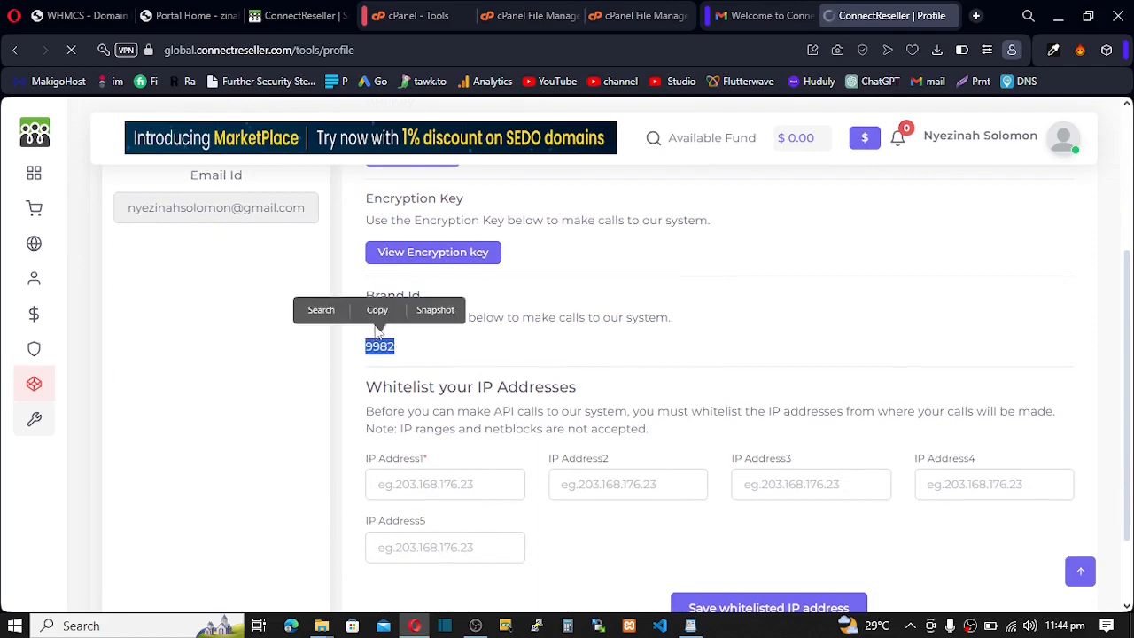
click(378, 321)
click(89, 15)
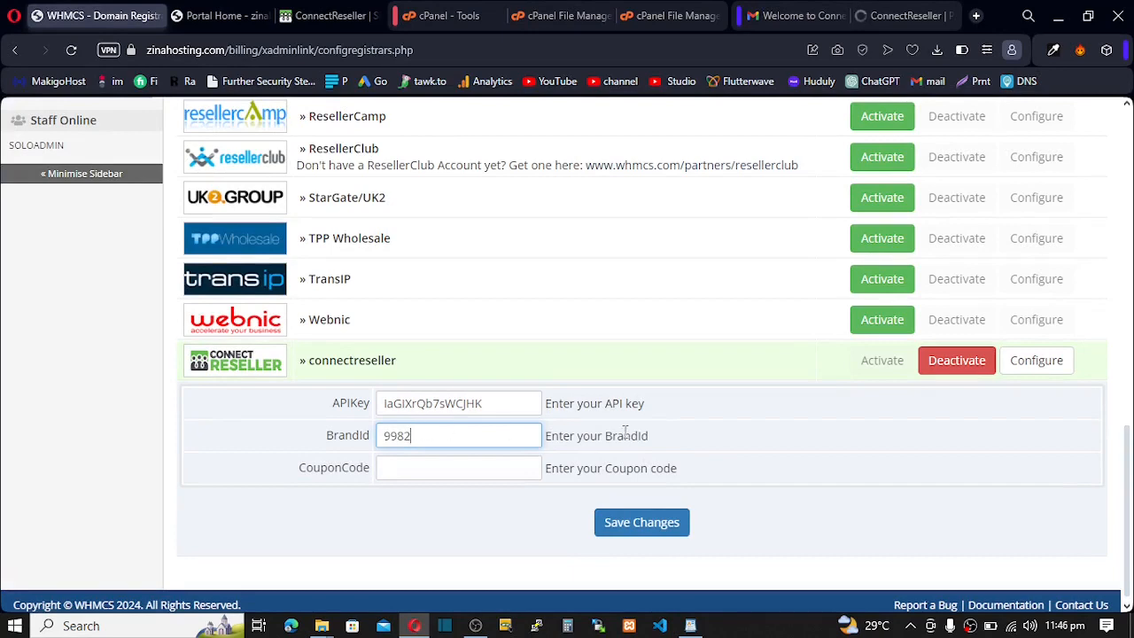
click(634, 524)
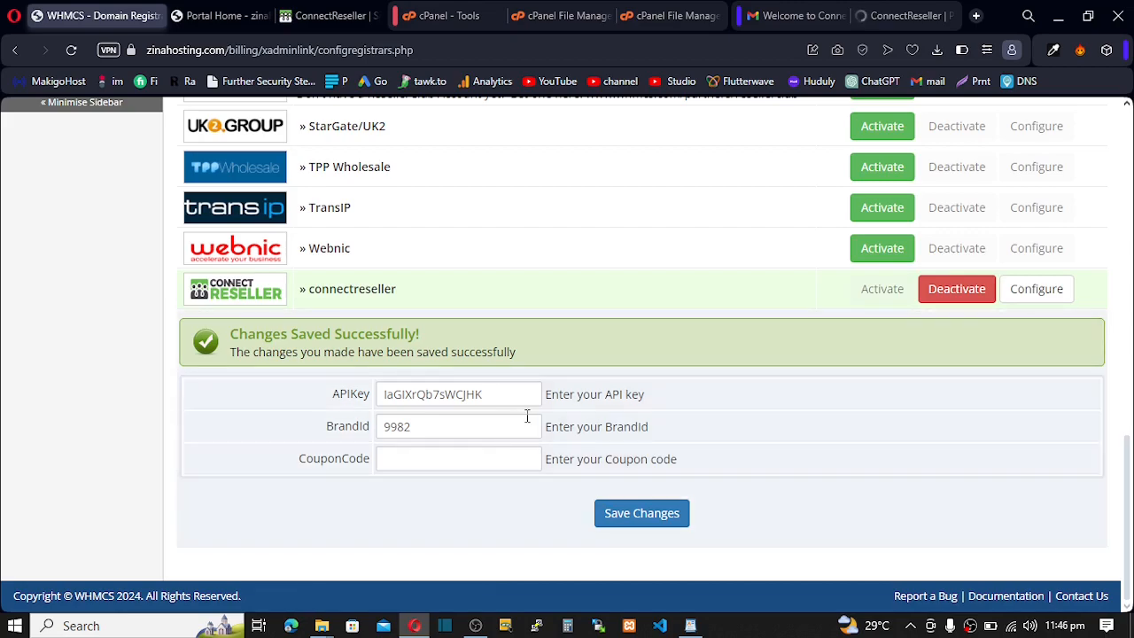
scroll(527, 416, up, 7)
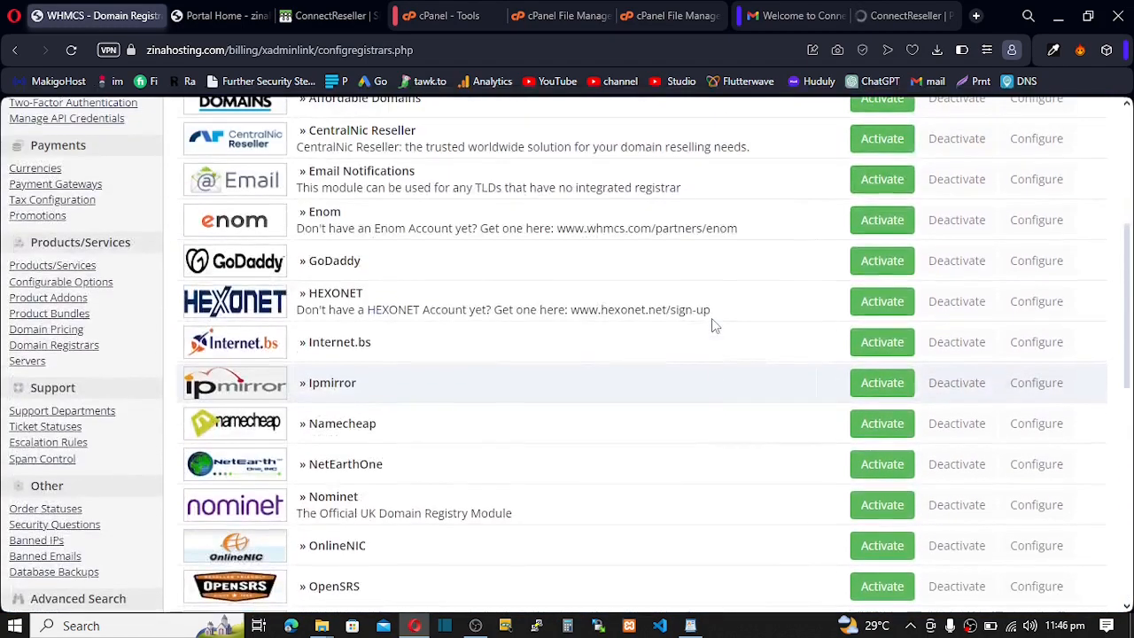
- In Domains/TLDs, set .com, .net and .org to auto-register through connectreseller
scroll(714, 326, up, 5)
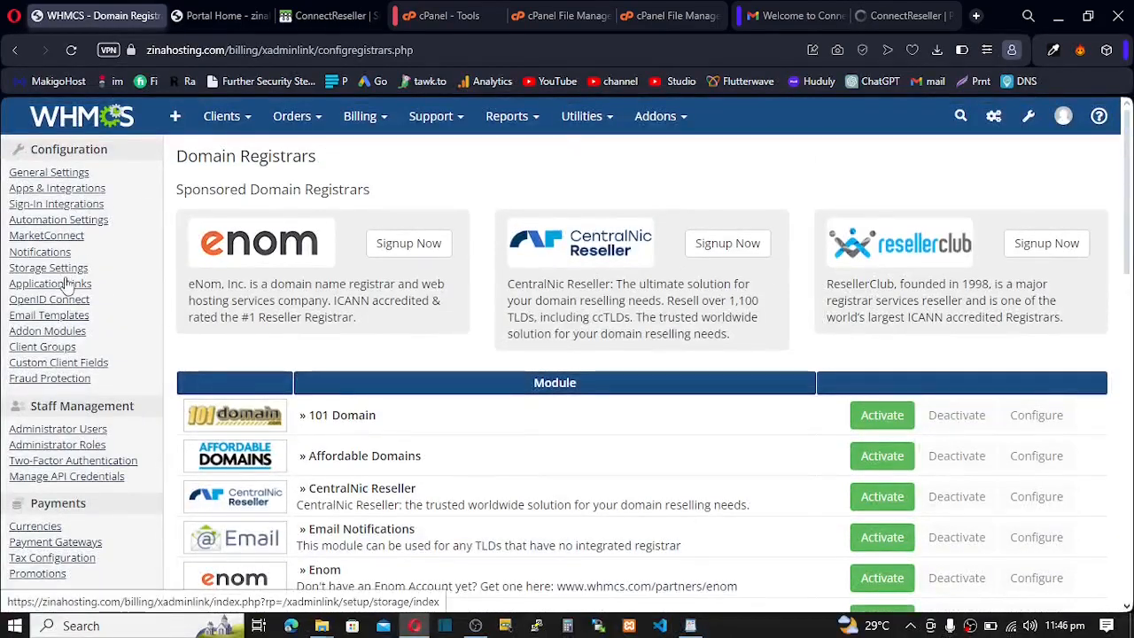
scroll(75, 366, down, 5)
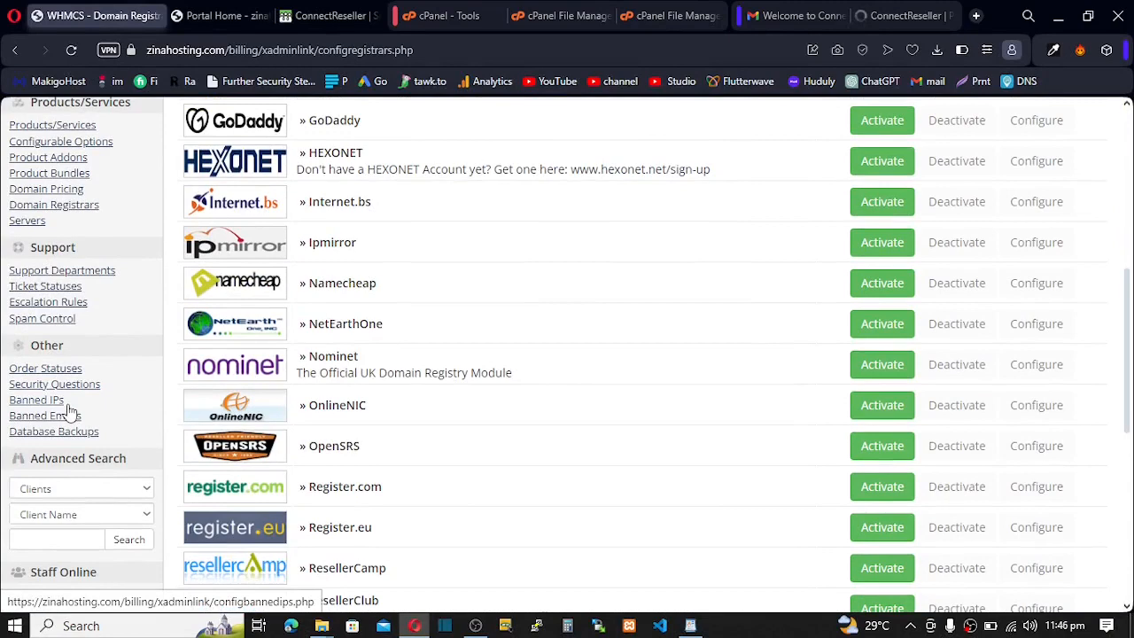
click(31, 192)
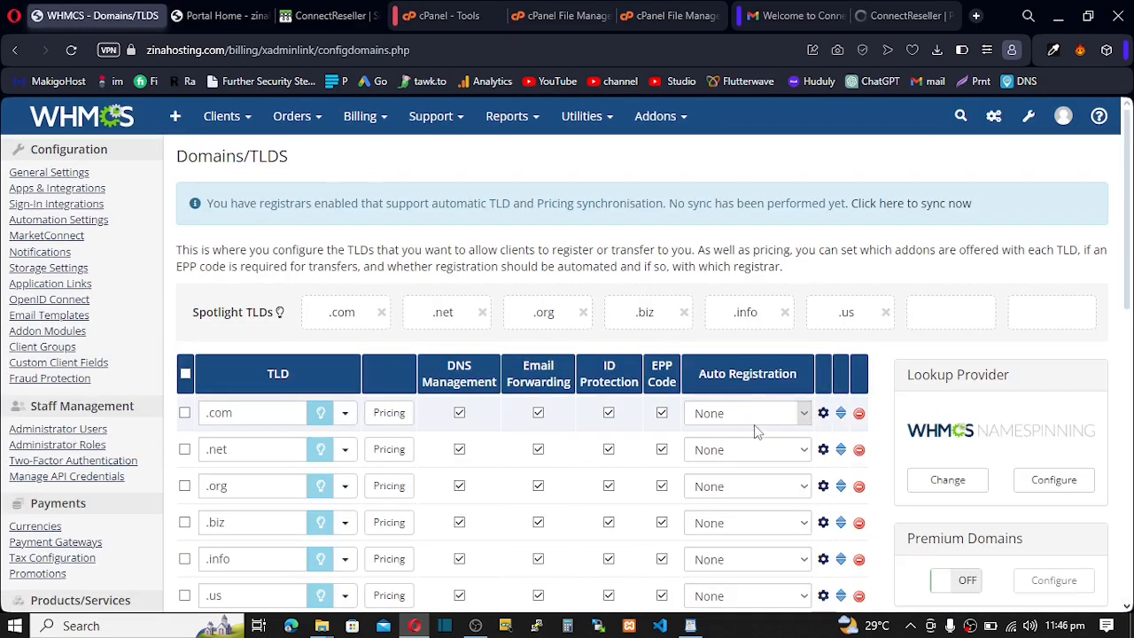
click(779, 418)
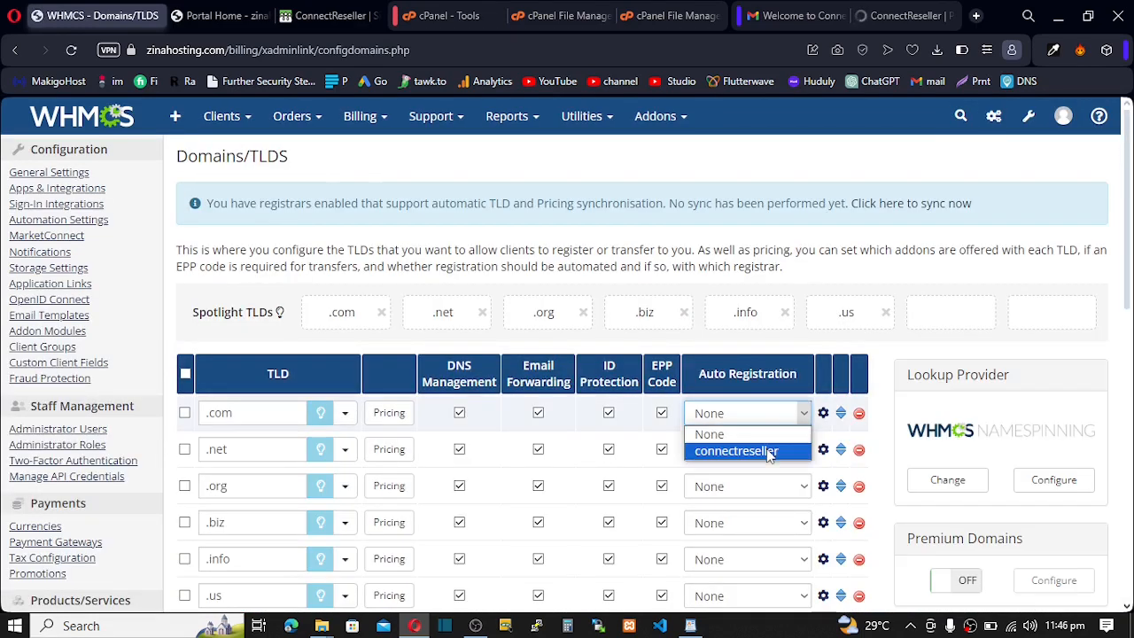
click(769, 451)
click(800, 451)
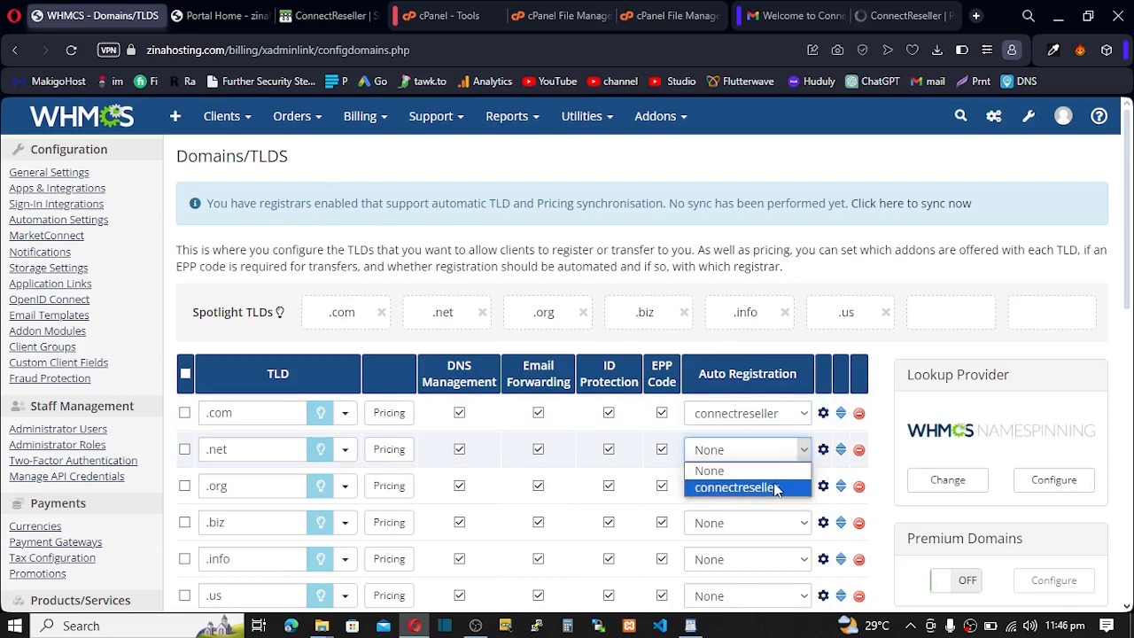
click(769, 487)
click(783, 486)
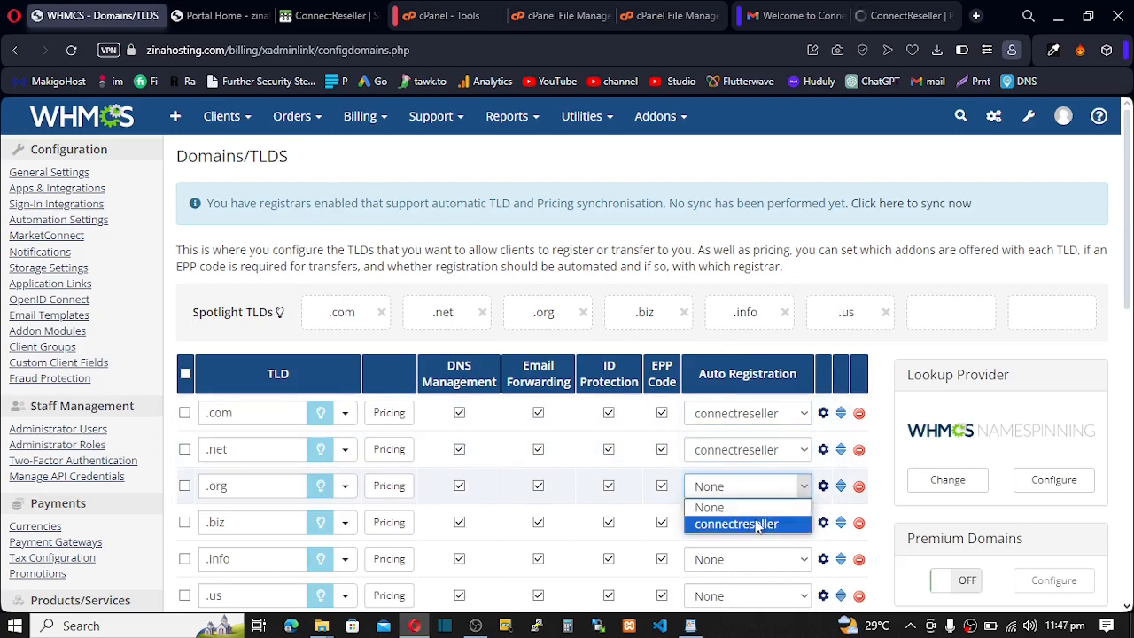
click(755, 521)
- Set .biz, .info, .us and new TLDs to connectreseller and save the changes
scroll(754, 523, down, 1)
click(764, 448)
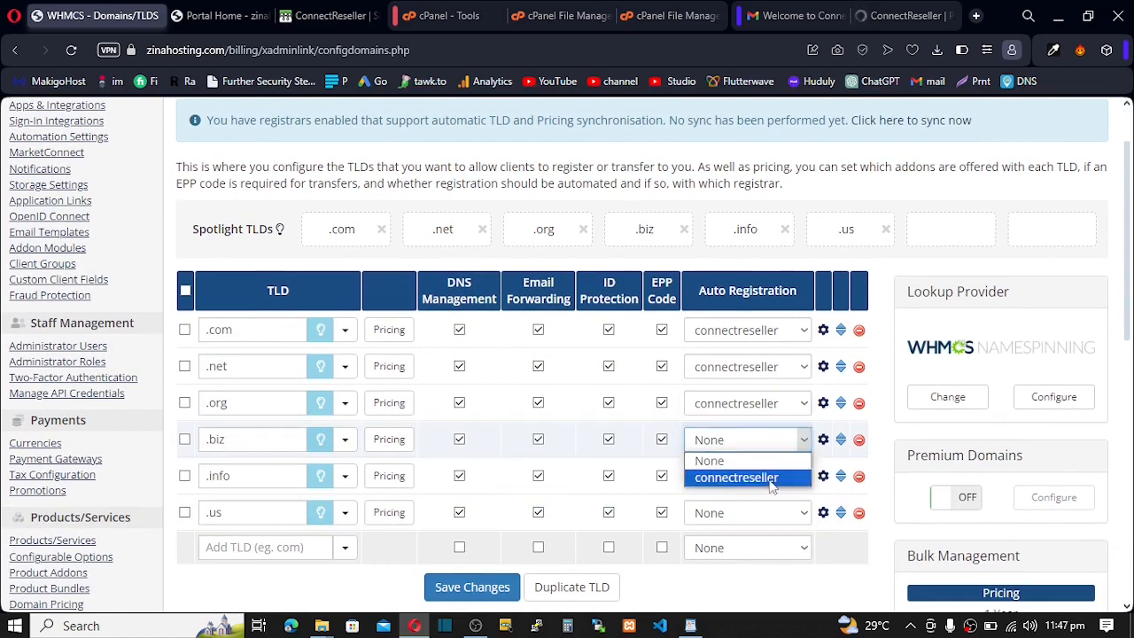
click(767, 477)
click(769, 480)
click(759, 513)
click(759, 514)
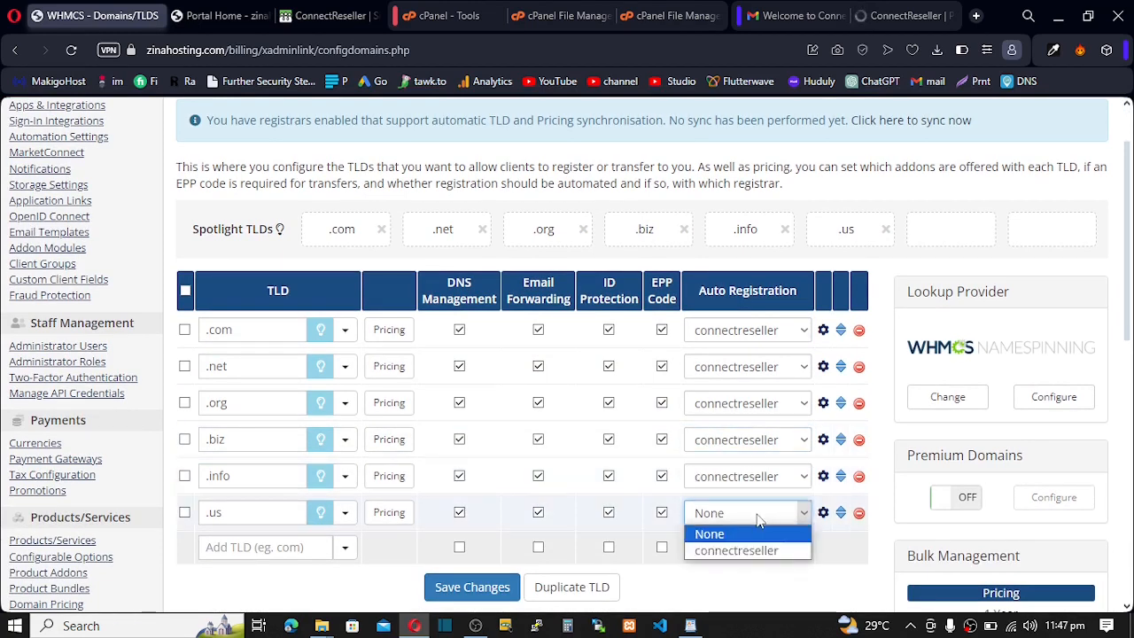
click(743, 548)
click(744, 549)
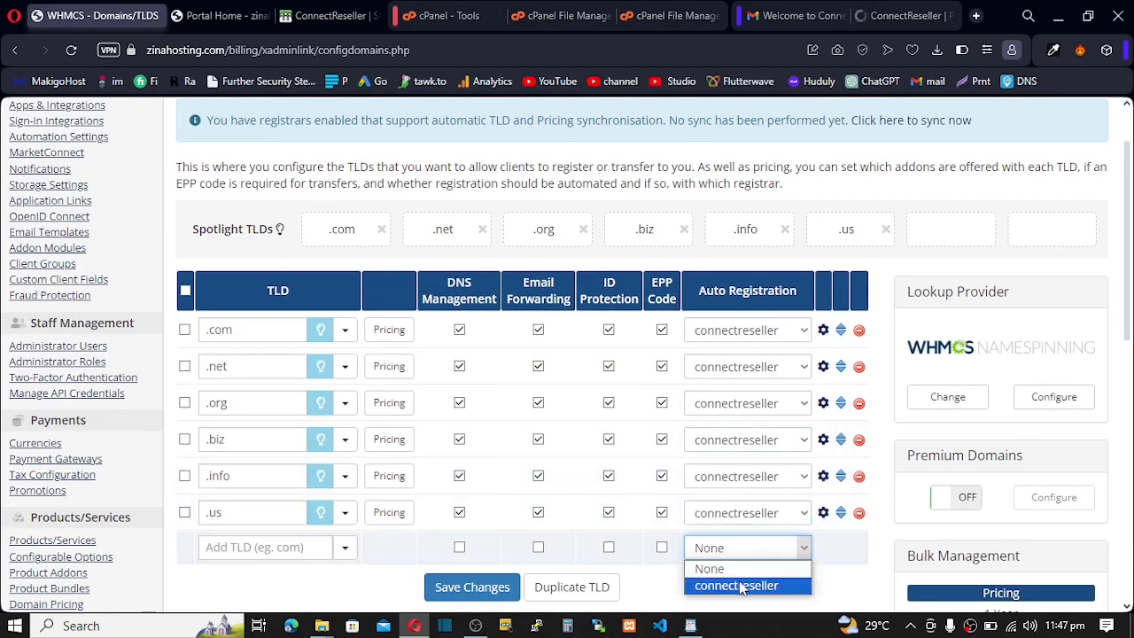
click(738, 584)
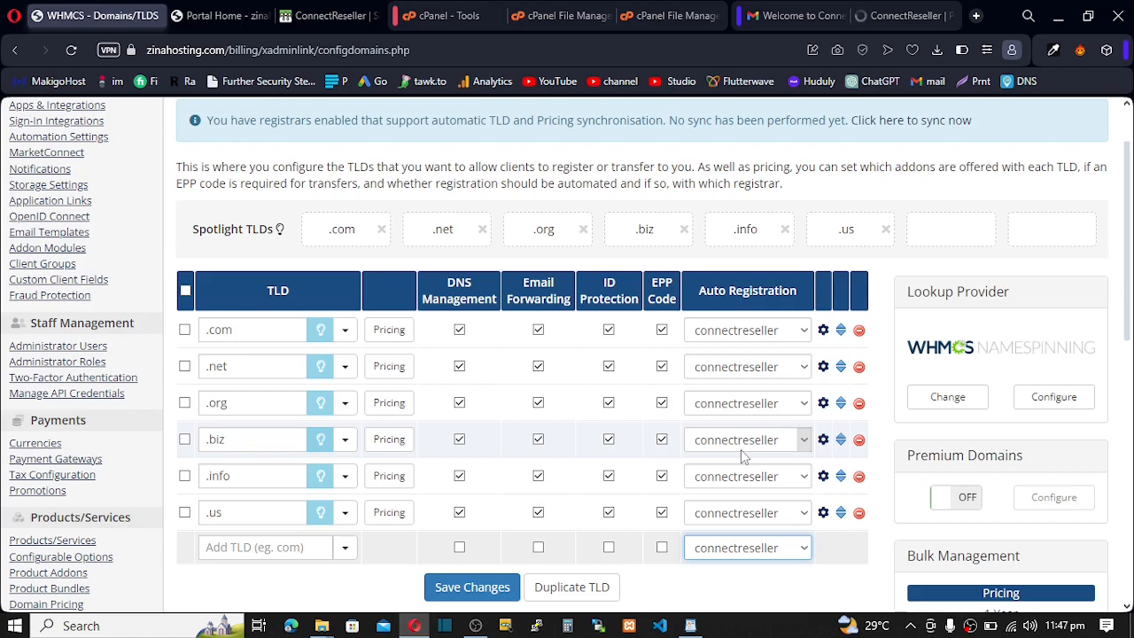
scroll(735, 451, down, 2)
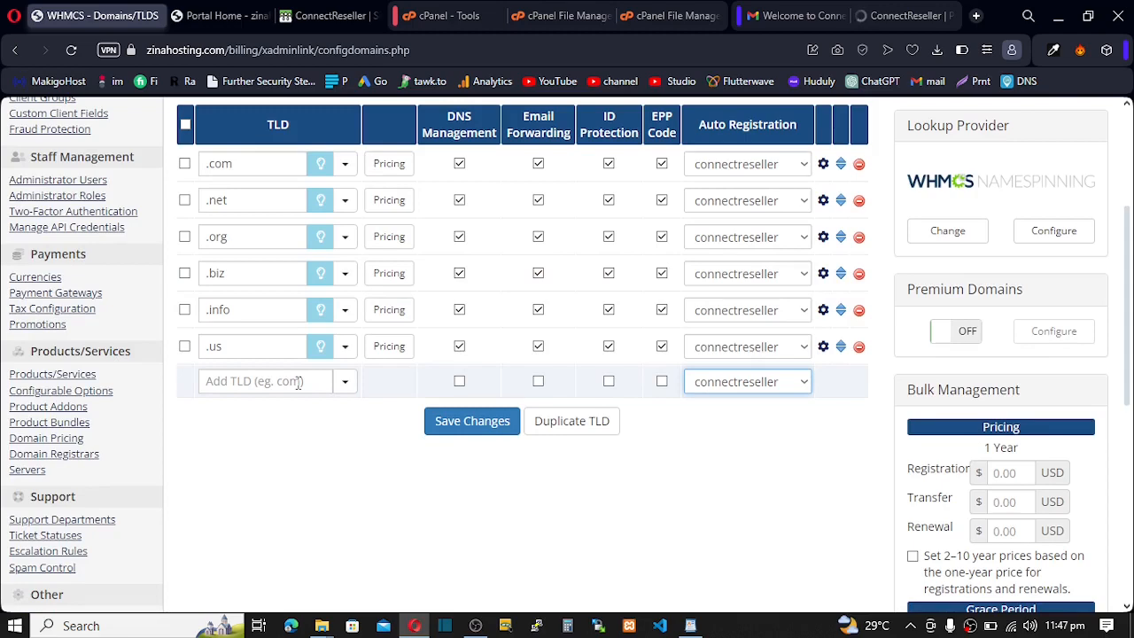
click(469, 424)
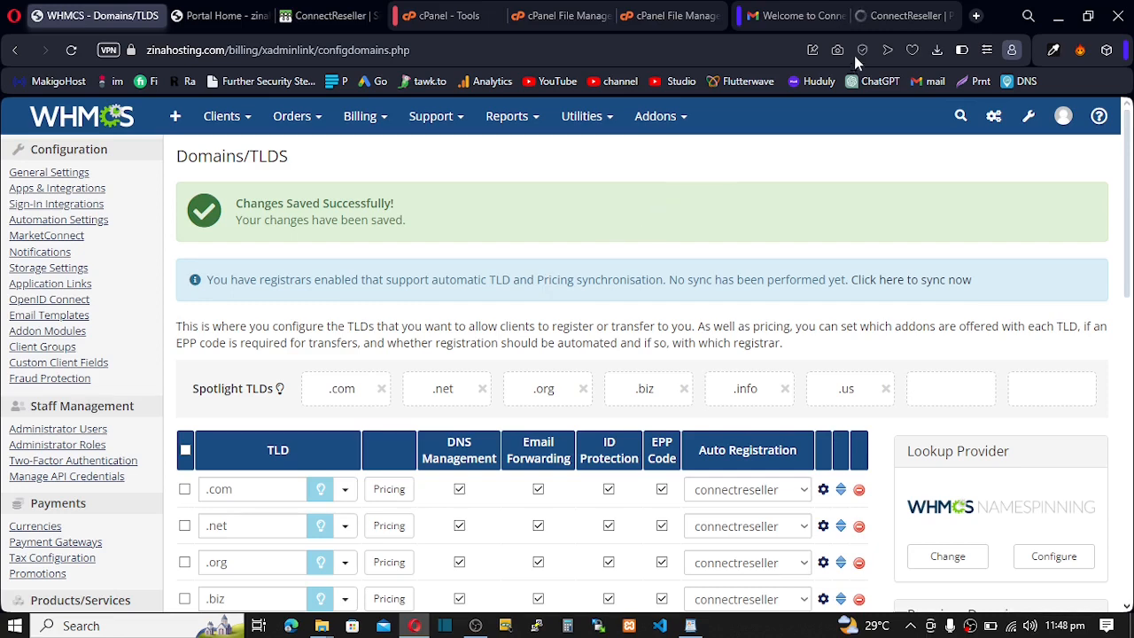
- Review ConnectReseller's IP whitelisting requirement and its note about IP ranges
click(882, 17)
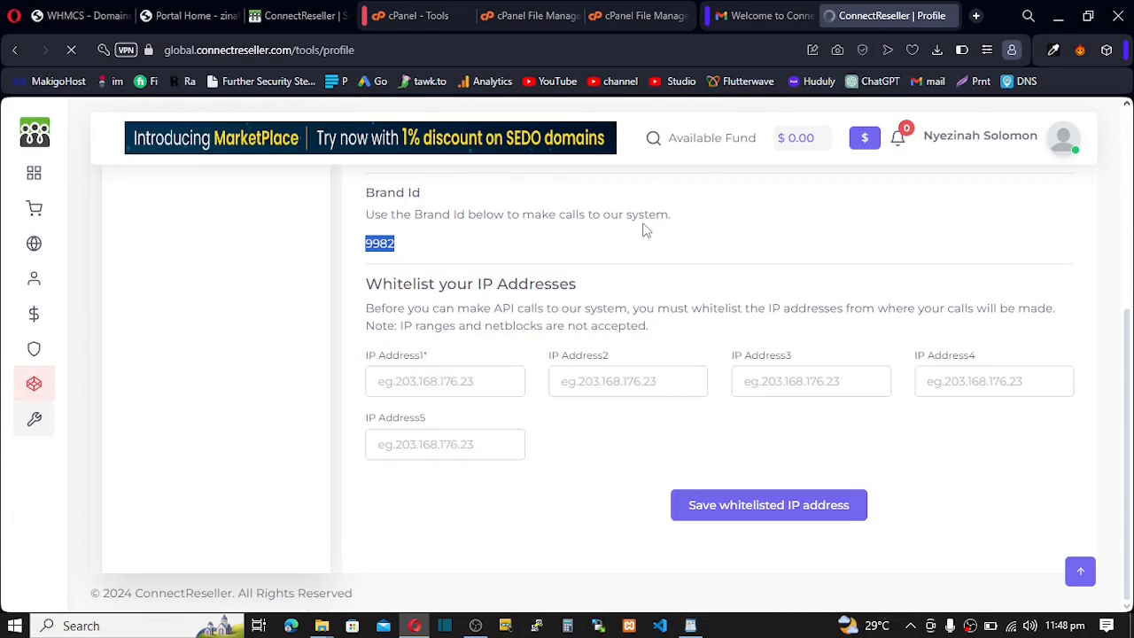
click(645, 229)
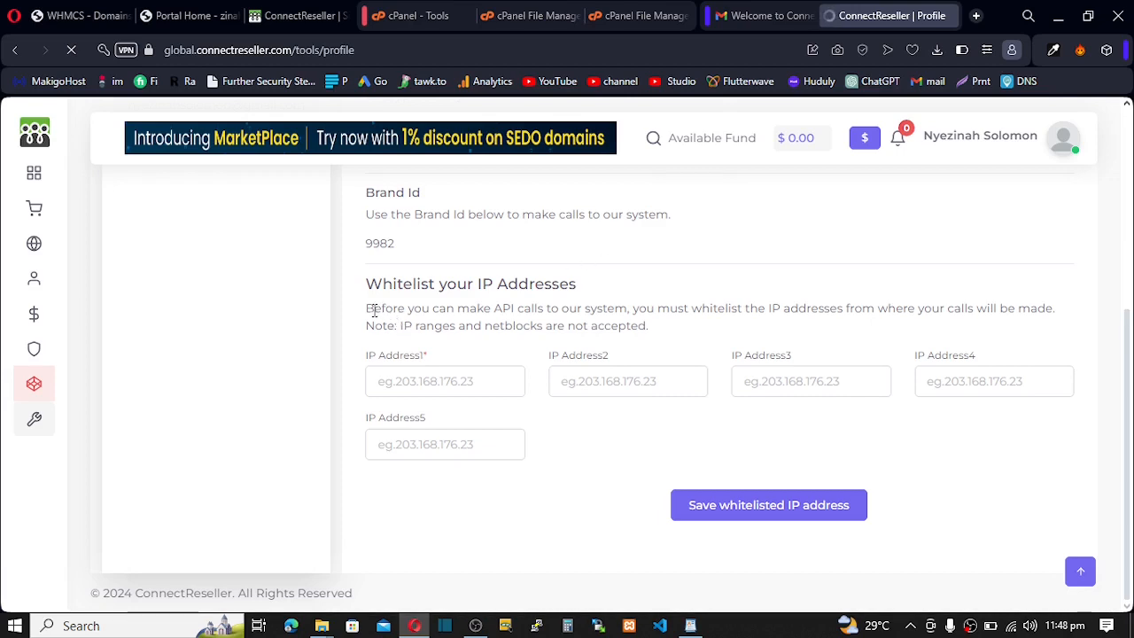
drag(370, 309, 1023, 315)
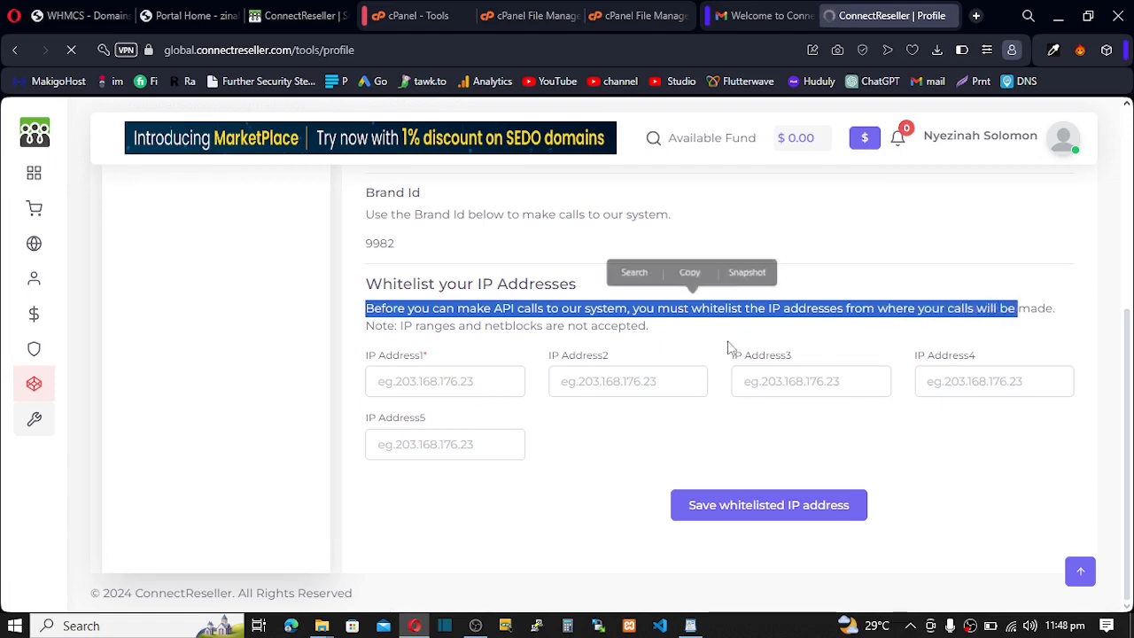
drag(376, 326, 606, 335)
click(441, 348)
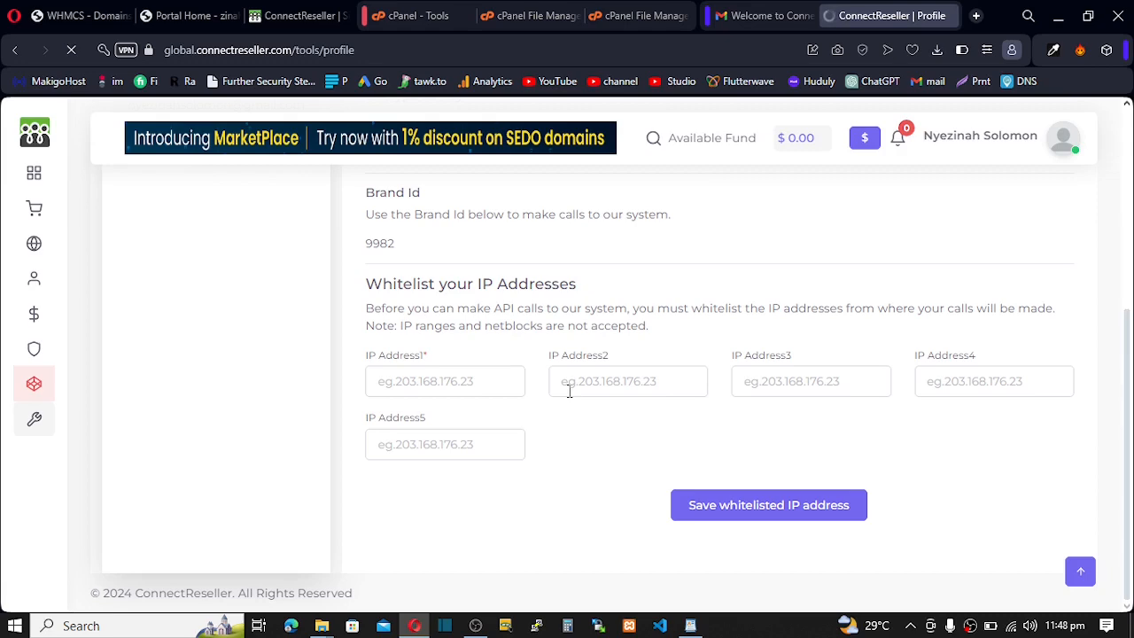
click(57, 19)
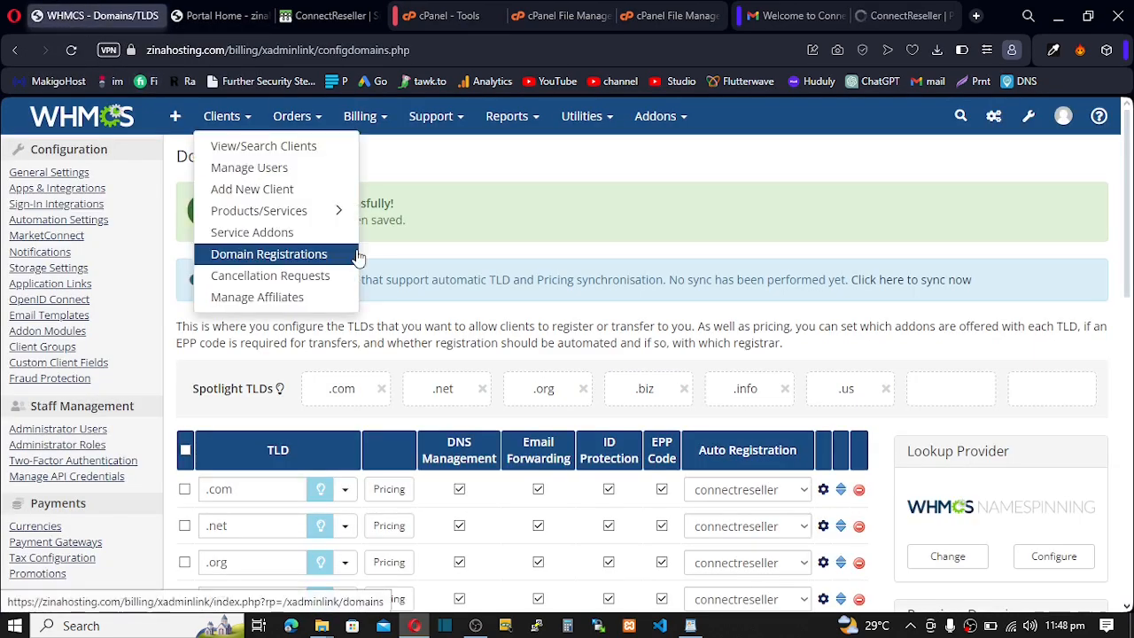
- Copy server S1's IP address 95.217.145.143 from WHMCS's Servers settings page
mouse_move(1029, 116)
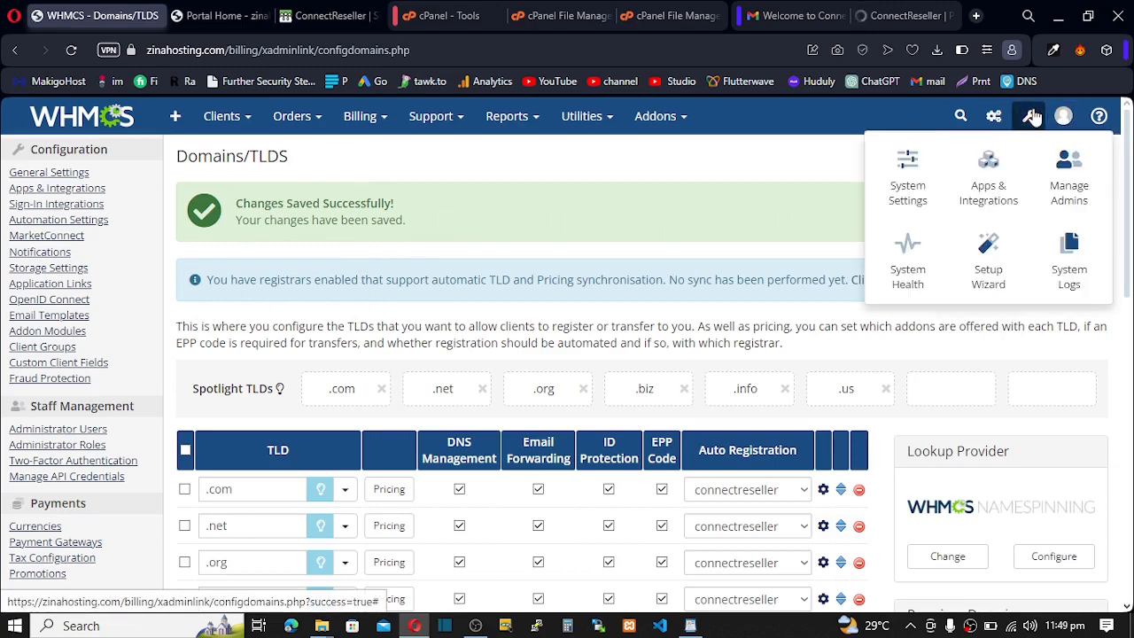
click(913, 174)
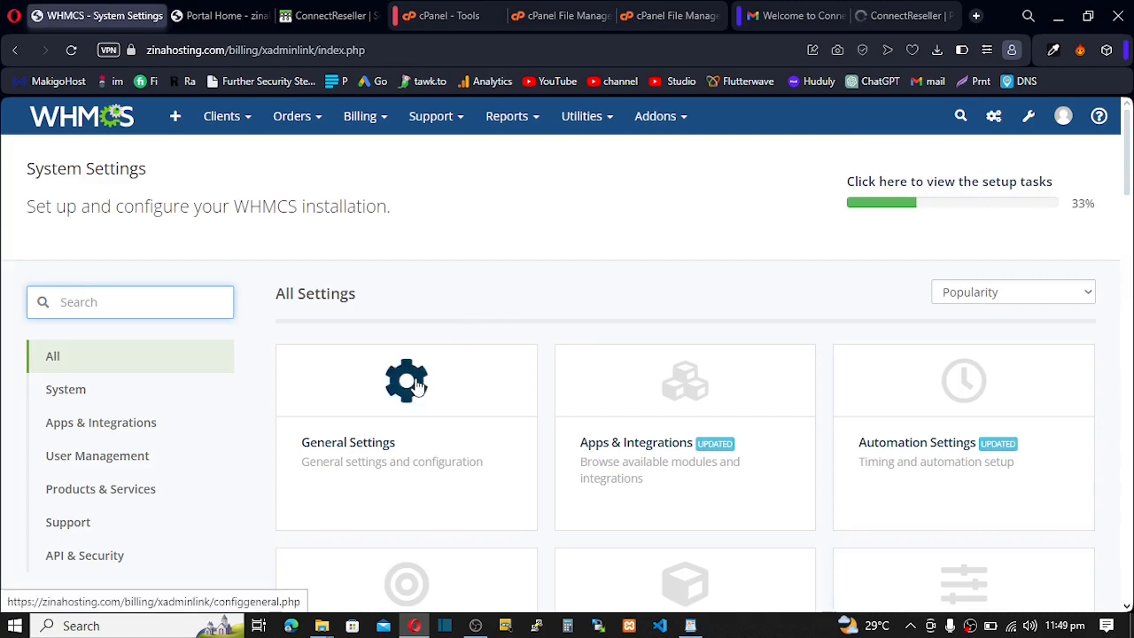
text(SE)
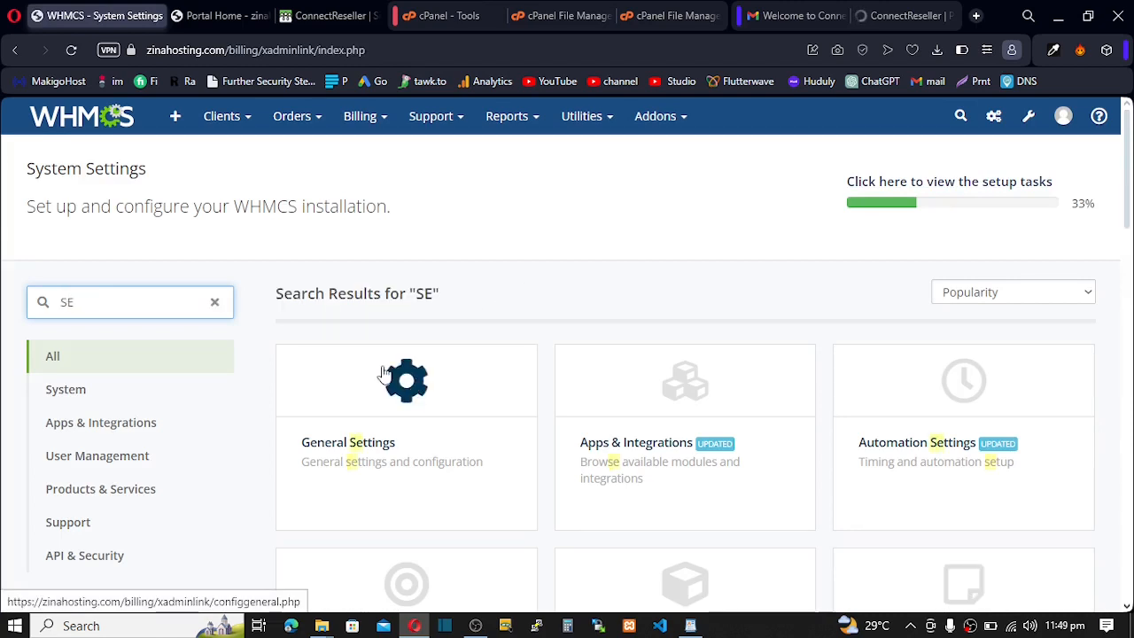
text(R)
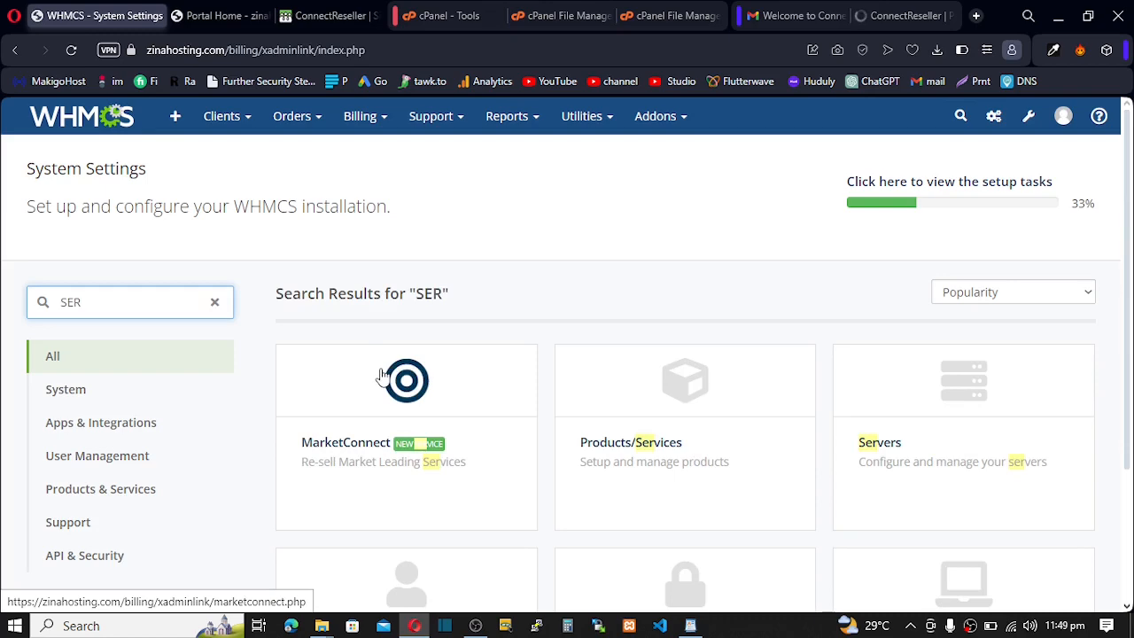
click(956, 453)
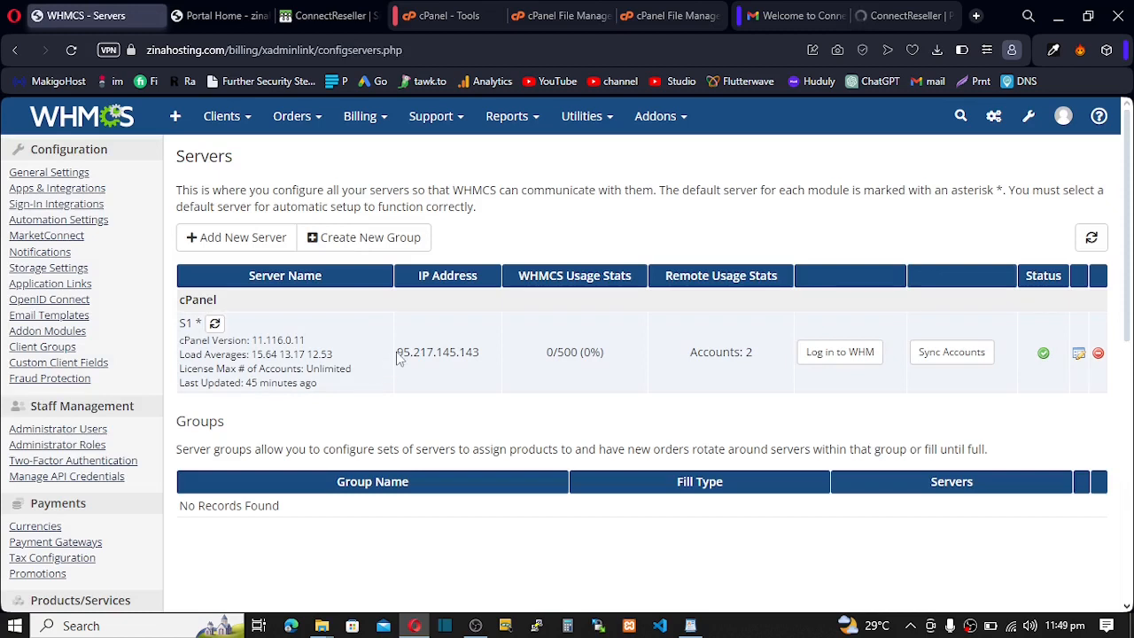
drag(398, 353, 473, 347)
key(ctrl+c)
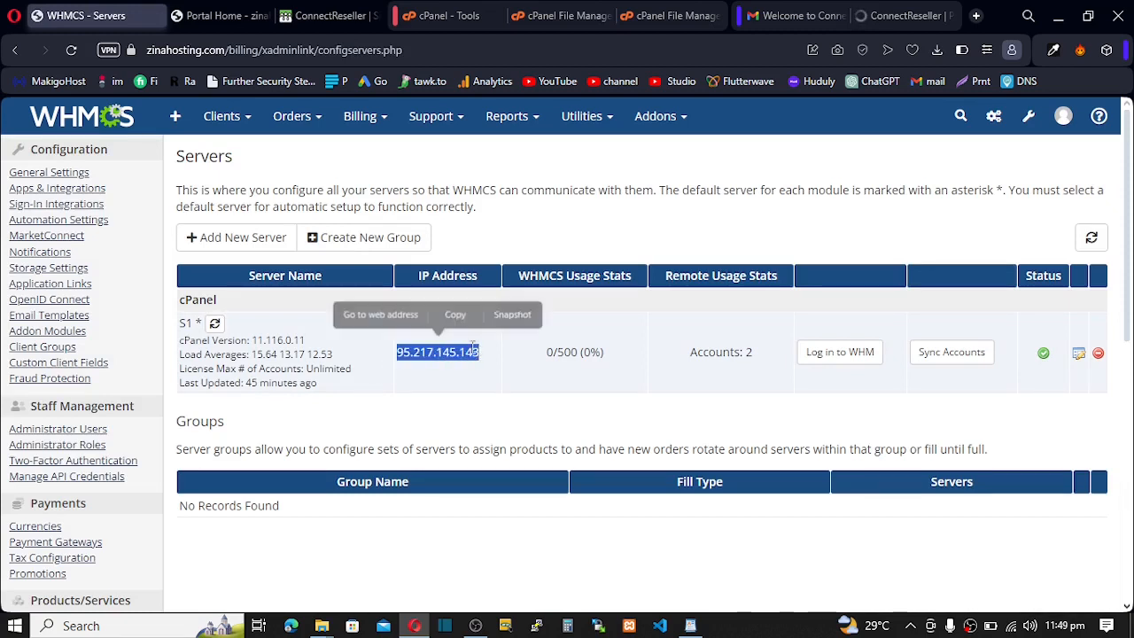
click(452, 315)
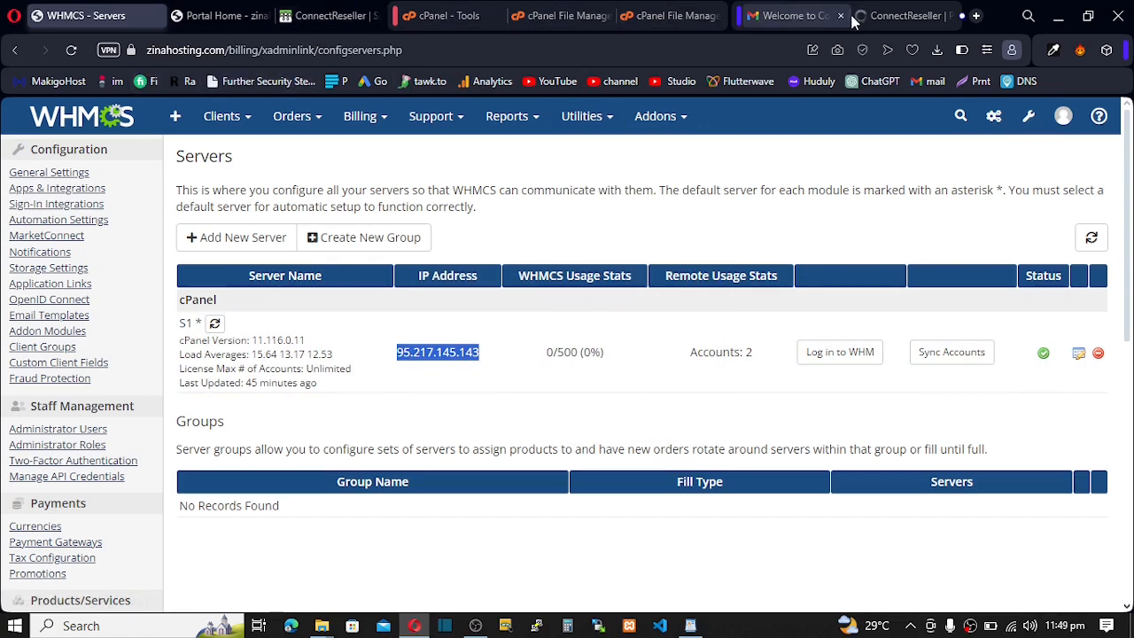
click(882, 18)
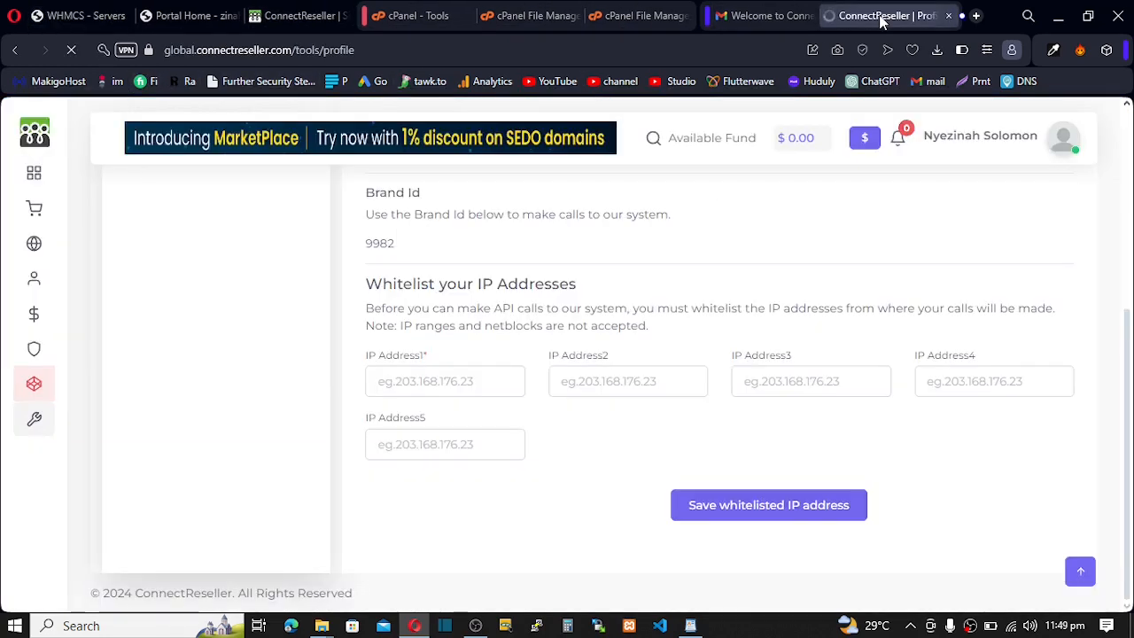
- Paste 95.217.145.143 into IP Address1 and IP Address2 and save the whitelist
click(424, 381)
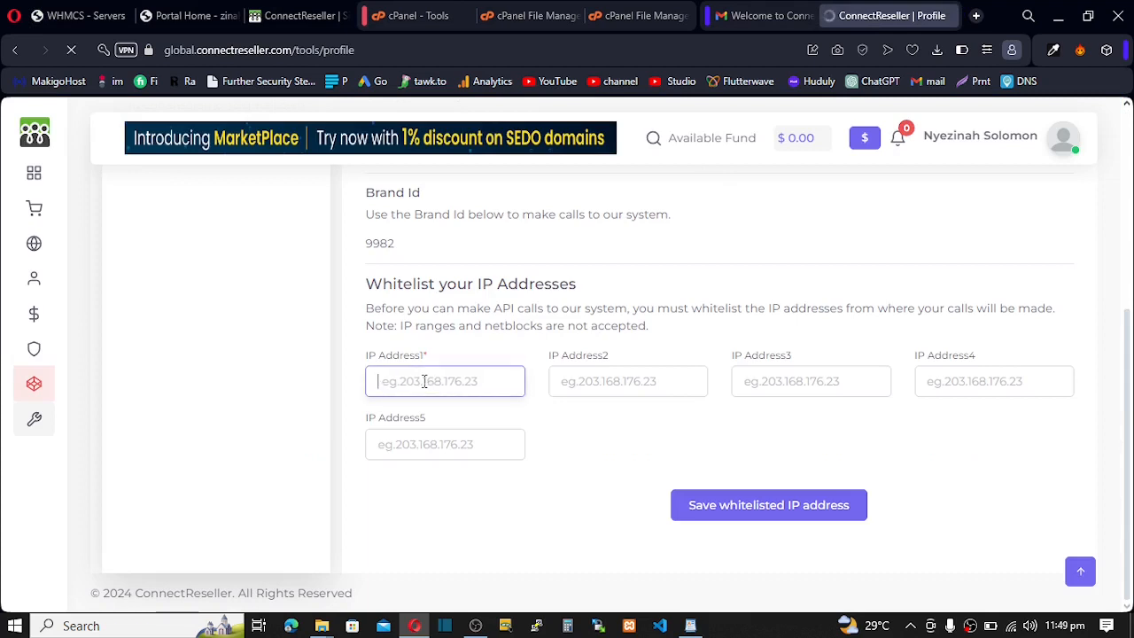
key(ctrl+v)
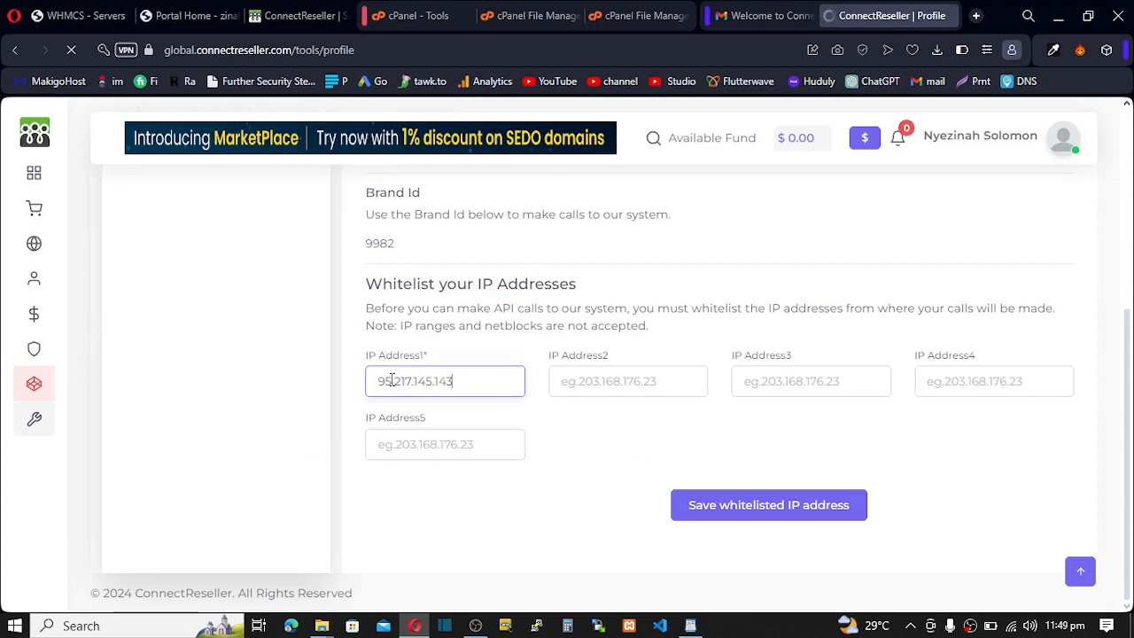
click(570, 379)
key(ctrl+v)
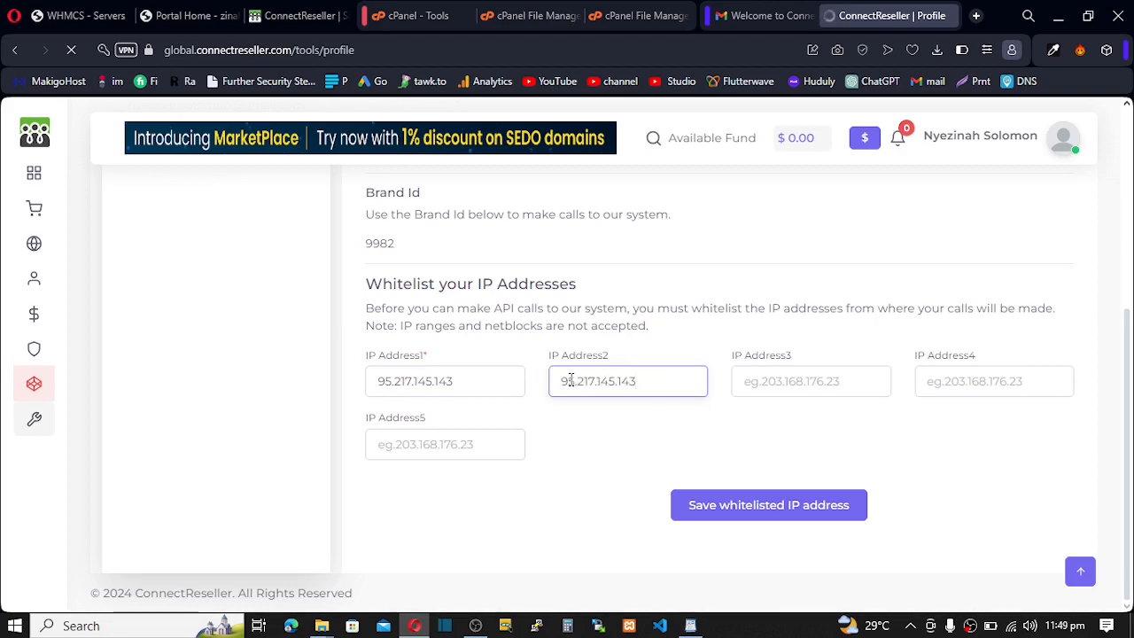
click(740, 509)
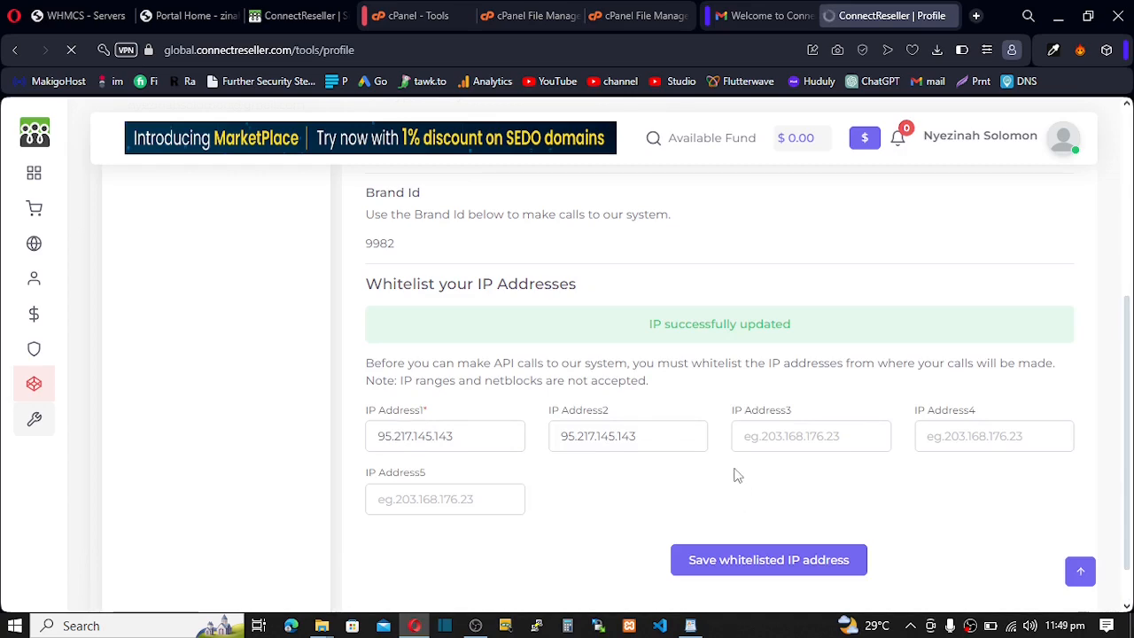
scroll(735, 479, up, 3)
scroll(734, 474, up, 2)
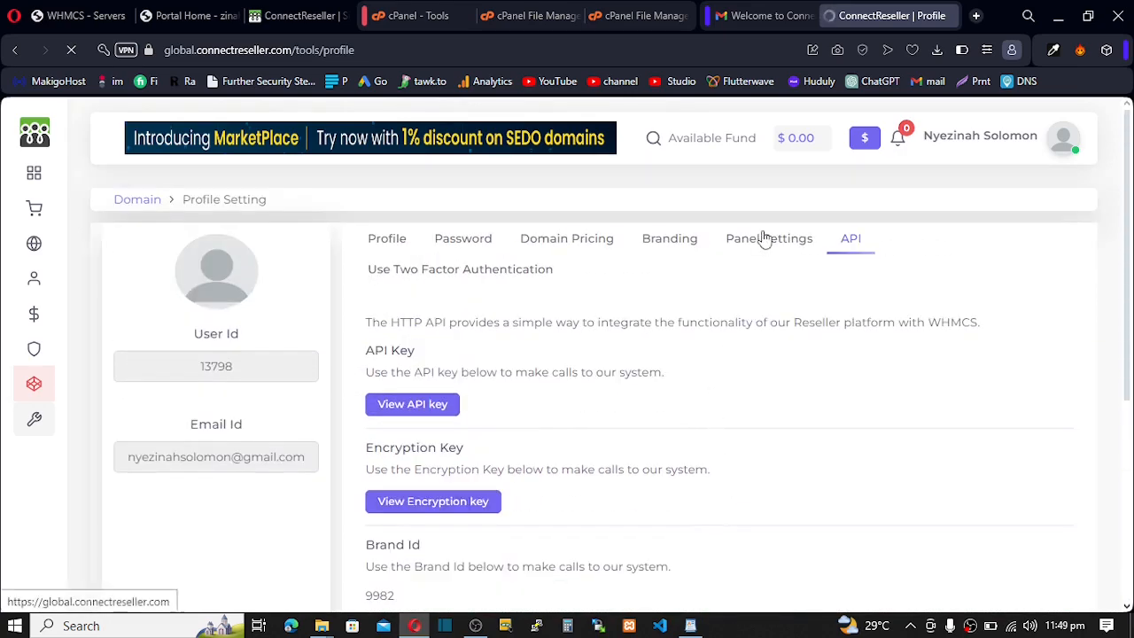
- Open the profile's Domain Pricing tab and list the TLDs under Search Tld
click(390, 244)
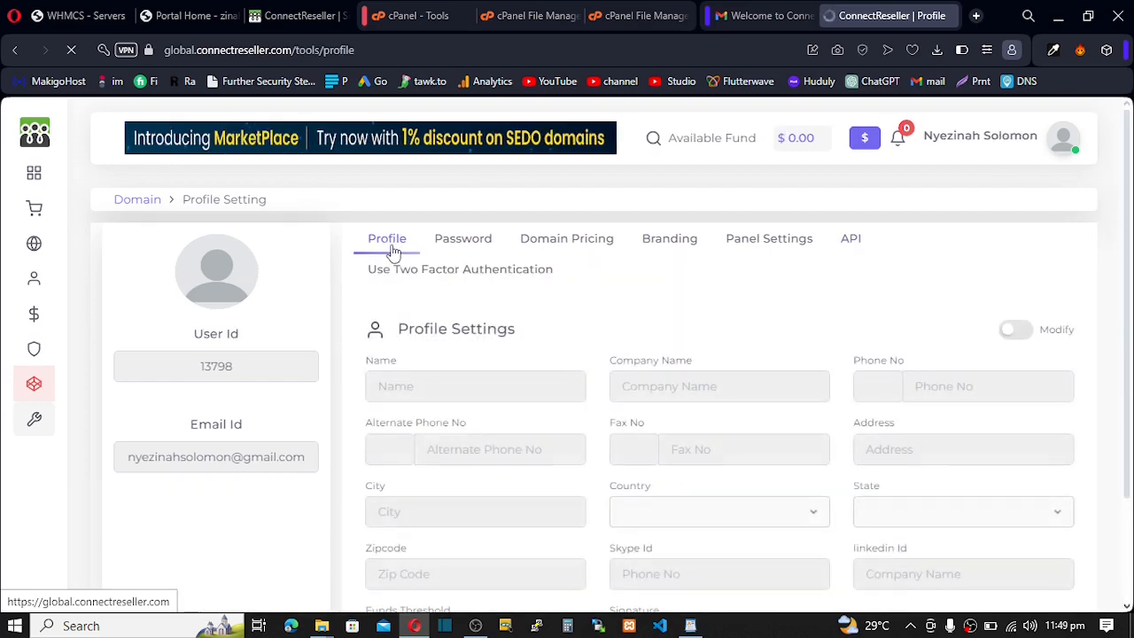
scroll(710, 310, down, 2)
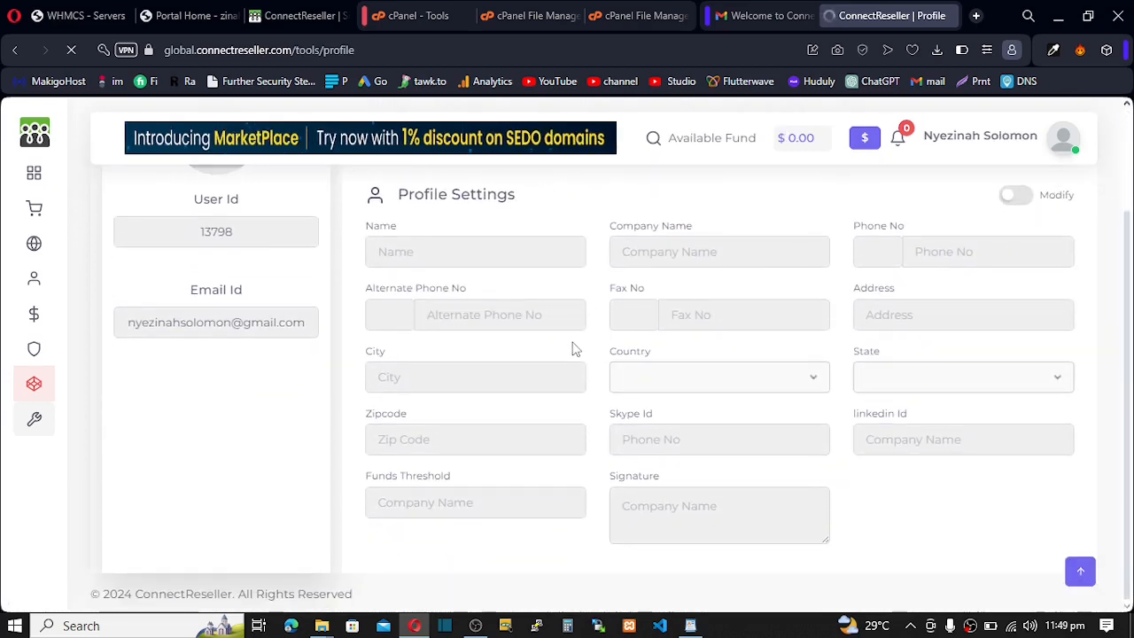
scroll(572, 347, up, 3)
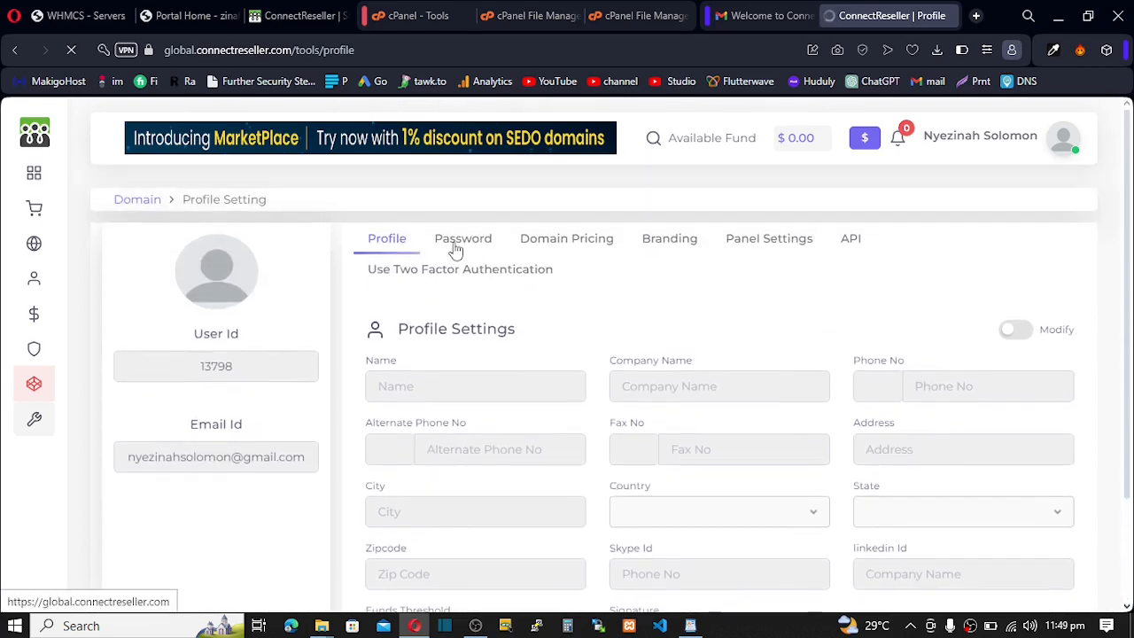
click(569, 241)
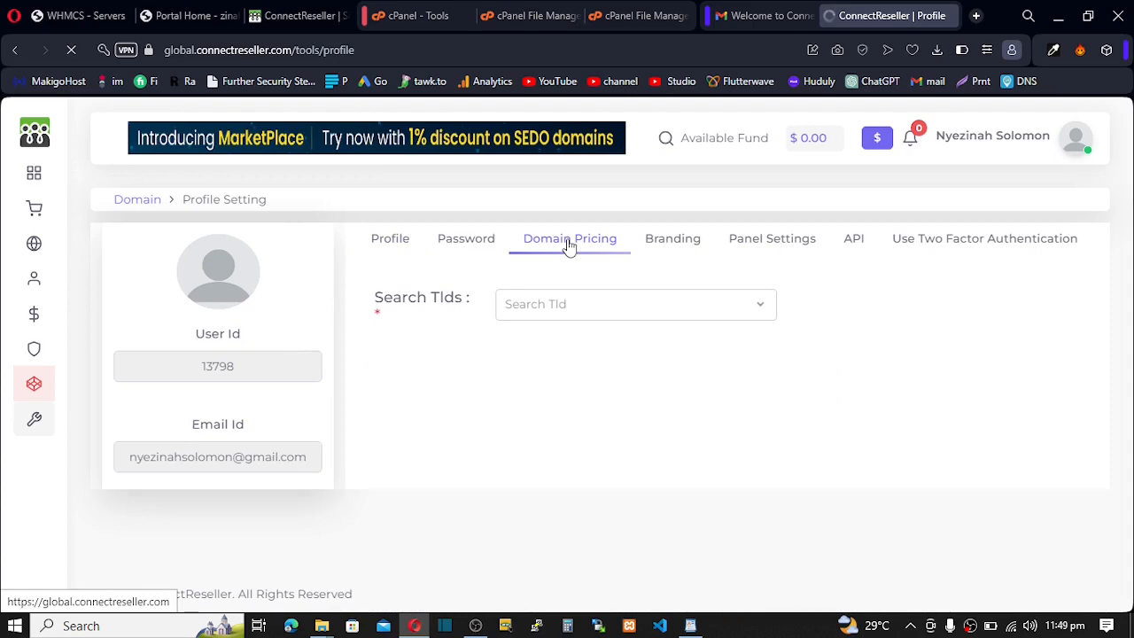
click(564, 308)
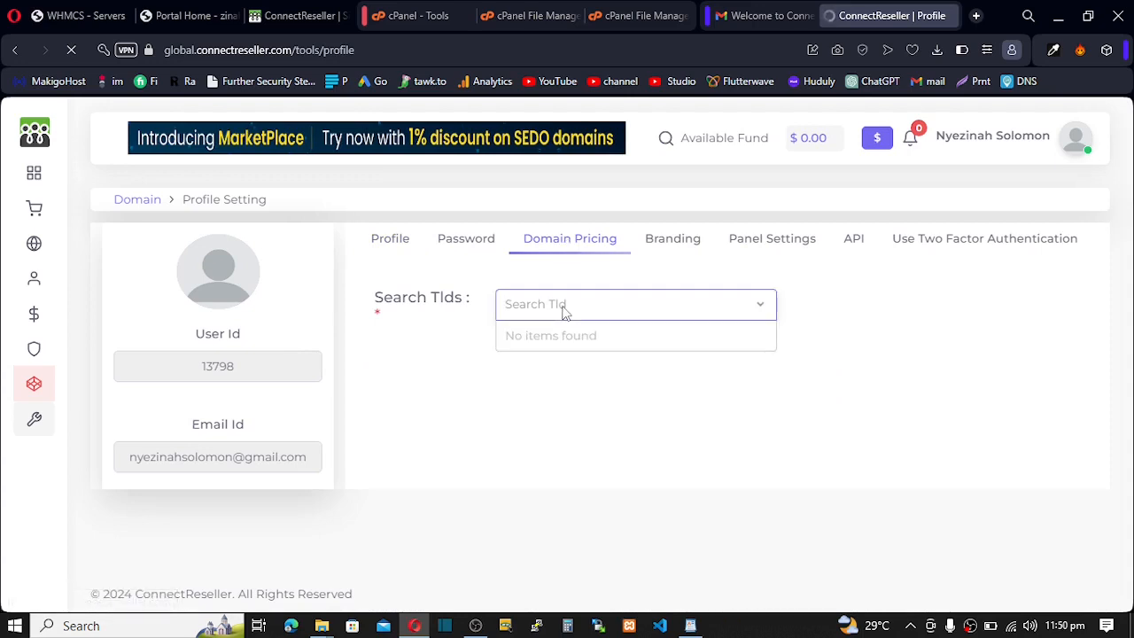
text(.com)
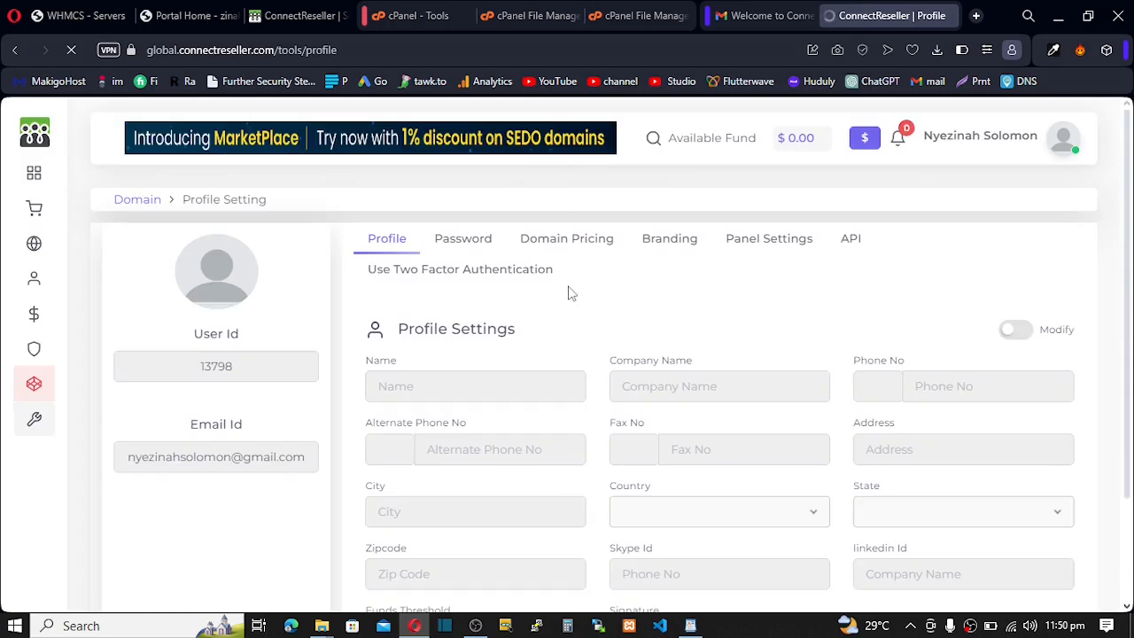
click(569, 250)
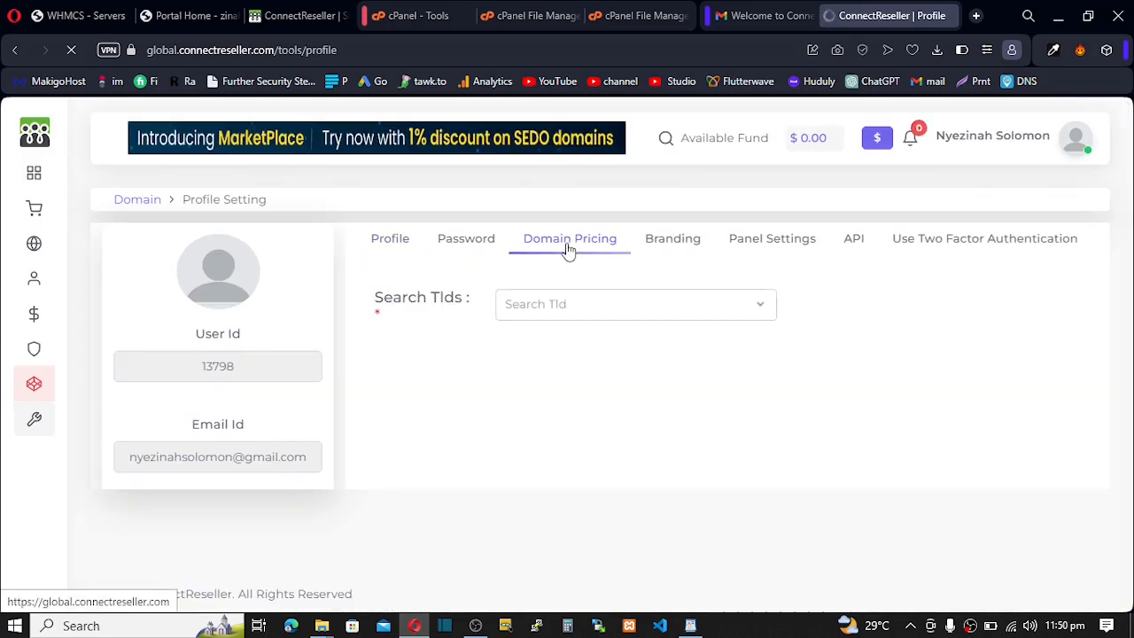
click(537, 309)
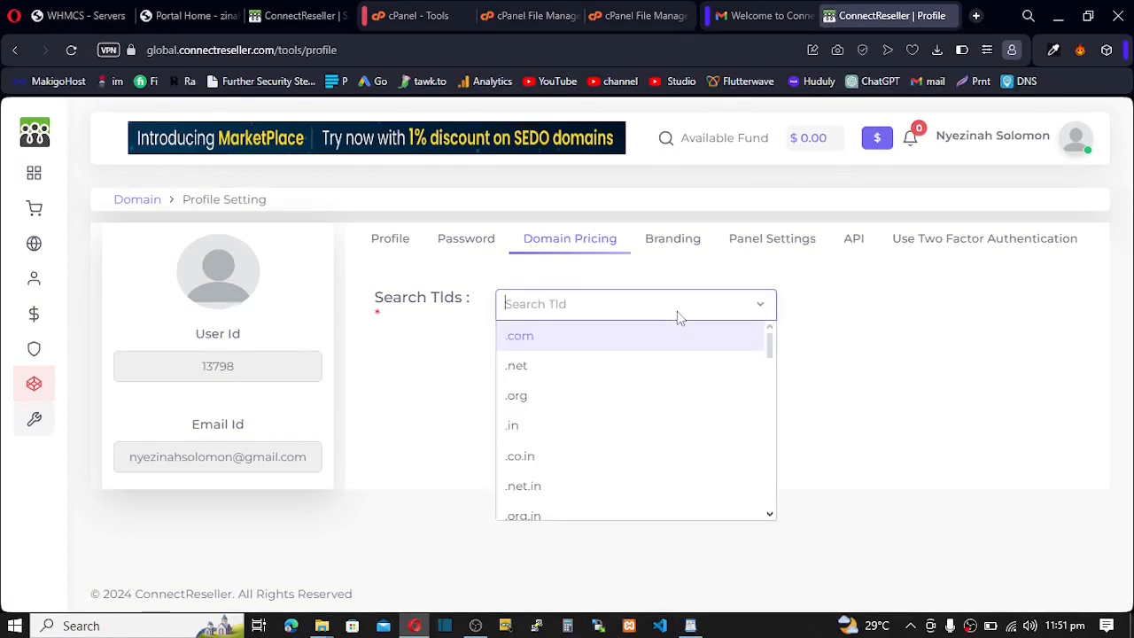
- Select .com to see its $10.99 one-year registration, renewal and transfer costs
click(536, 341)
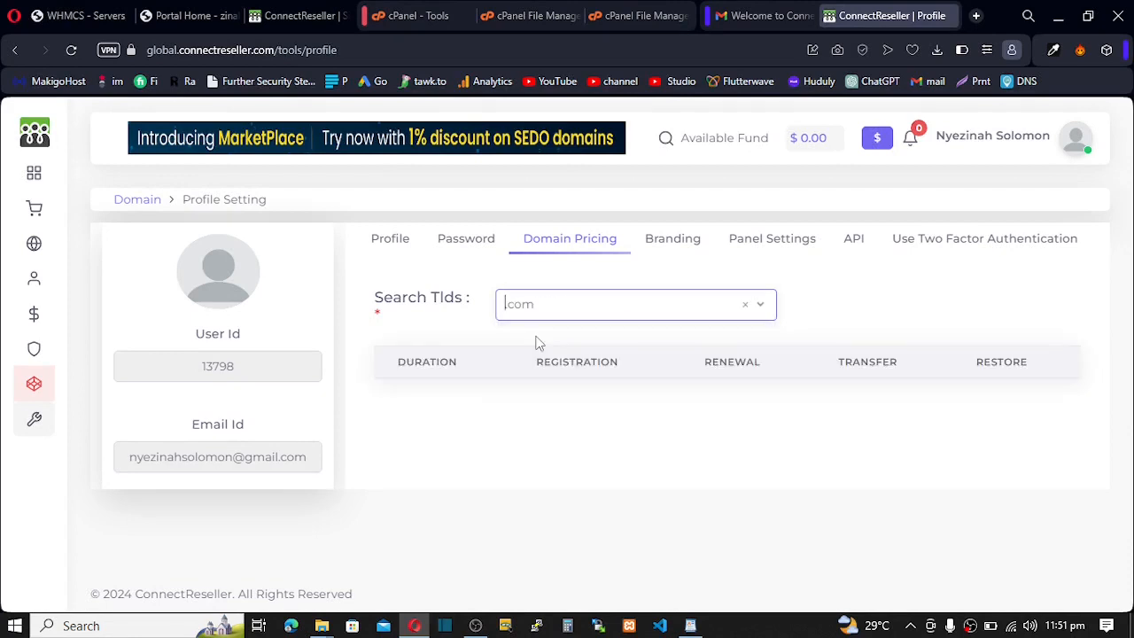
scroll(537, 343, down, 2)
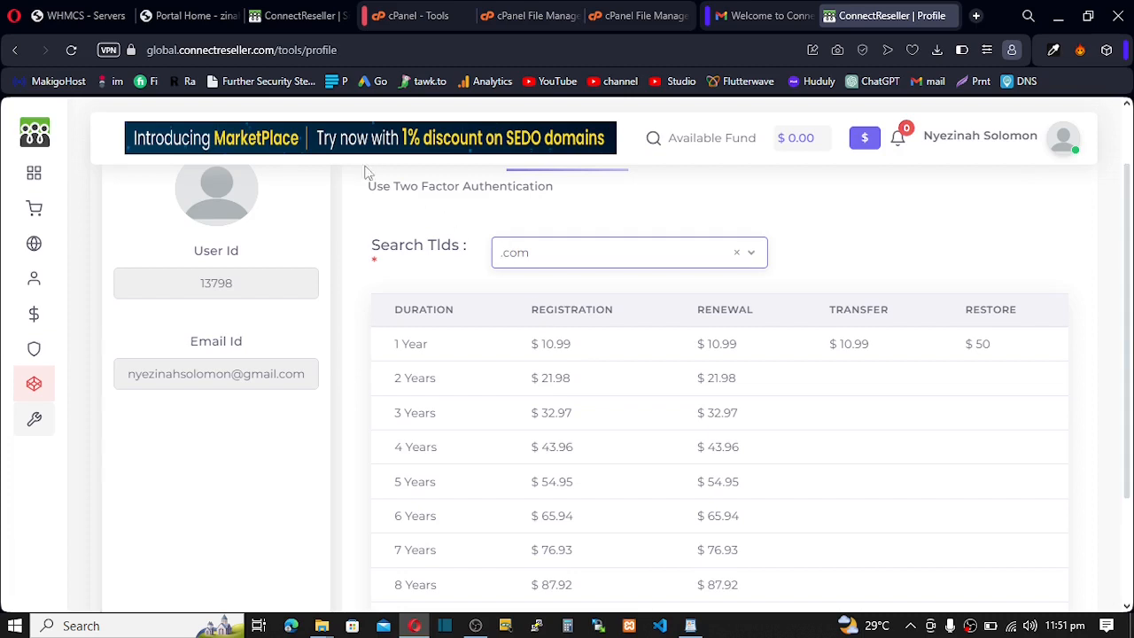
click(179, 15)
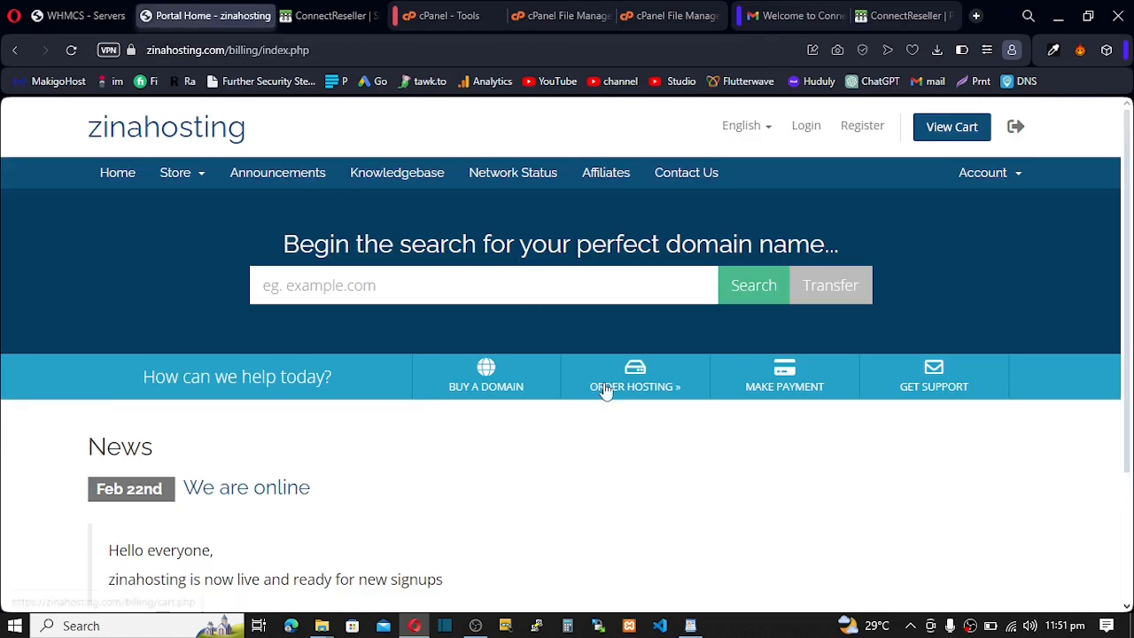
- Open the storefront's Buy a Domain page to see .com selling at $14.00 per year
click(481, 383)
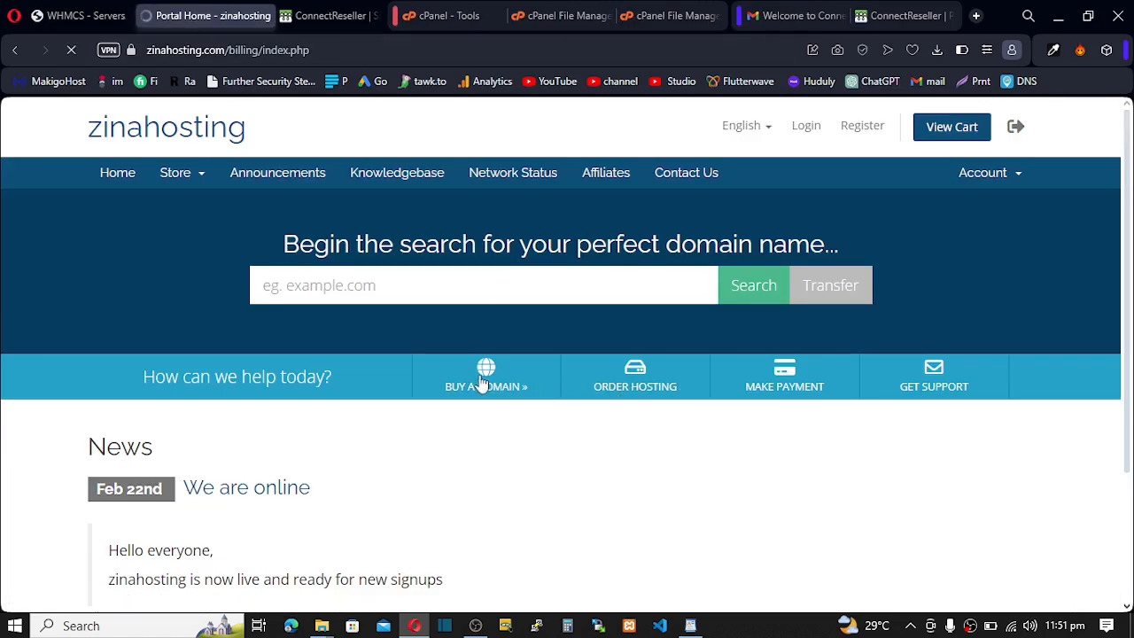
scroll(532, 394, down, 2)
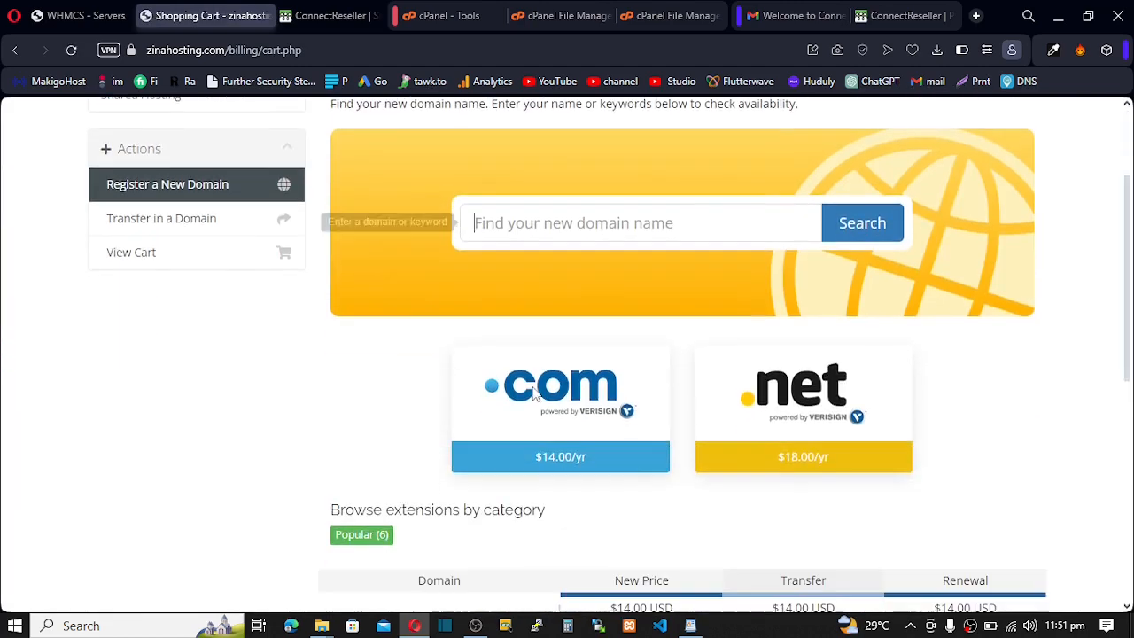
scroll(532, 394, down, 2)
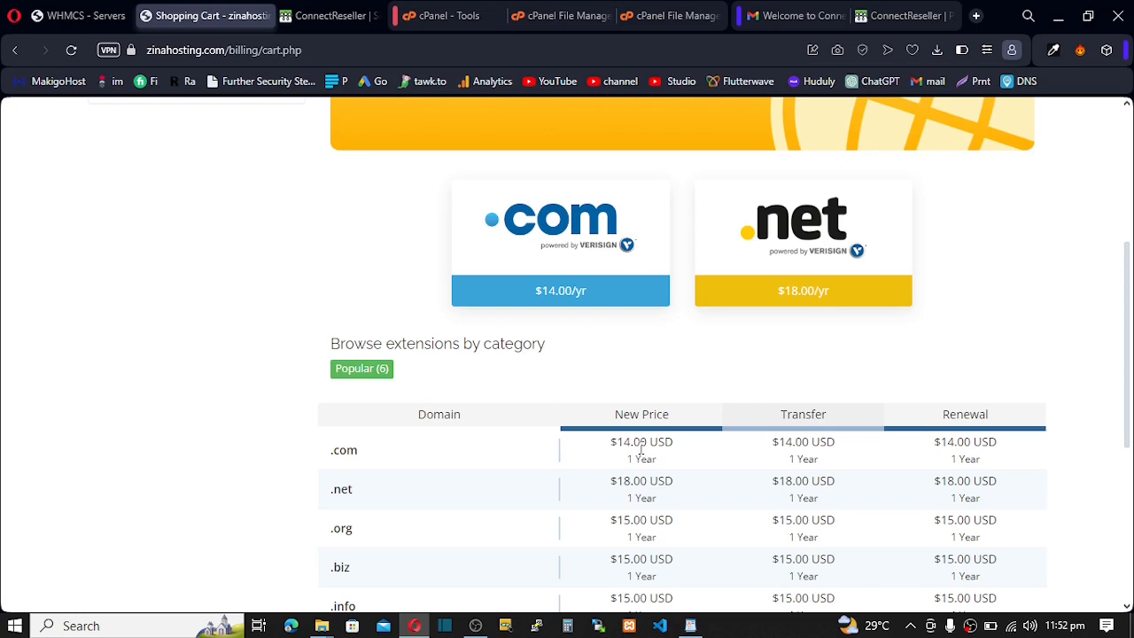
click(890, 16)
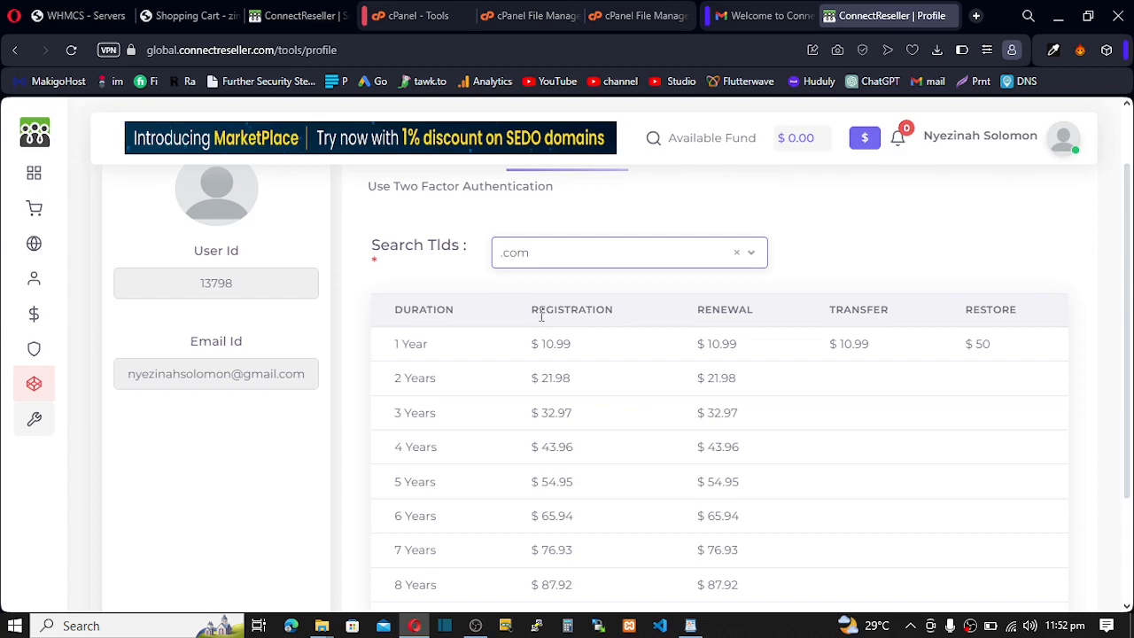
- Highlight the Registration and Transfer column headings in the .com price table
click(533, 308)
drag(532, 308, 753, 309)
drag(829, 308, 857, 310)
click(561, 312)
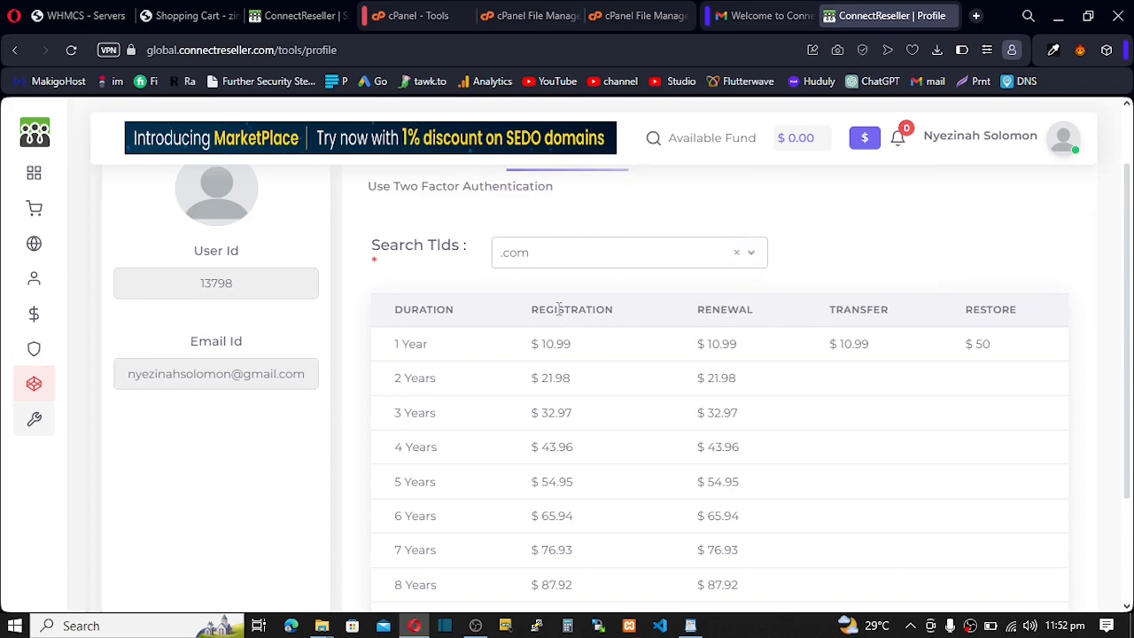
- Select .net and highlight its $13.59 one-year registration and renewal costs
click(567, 255)
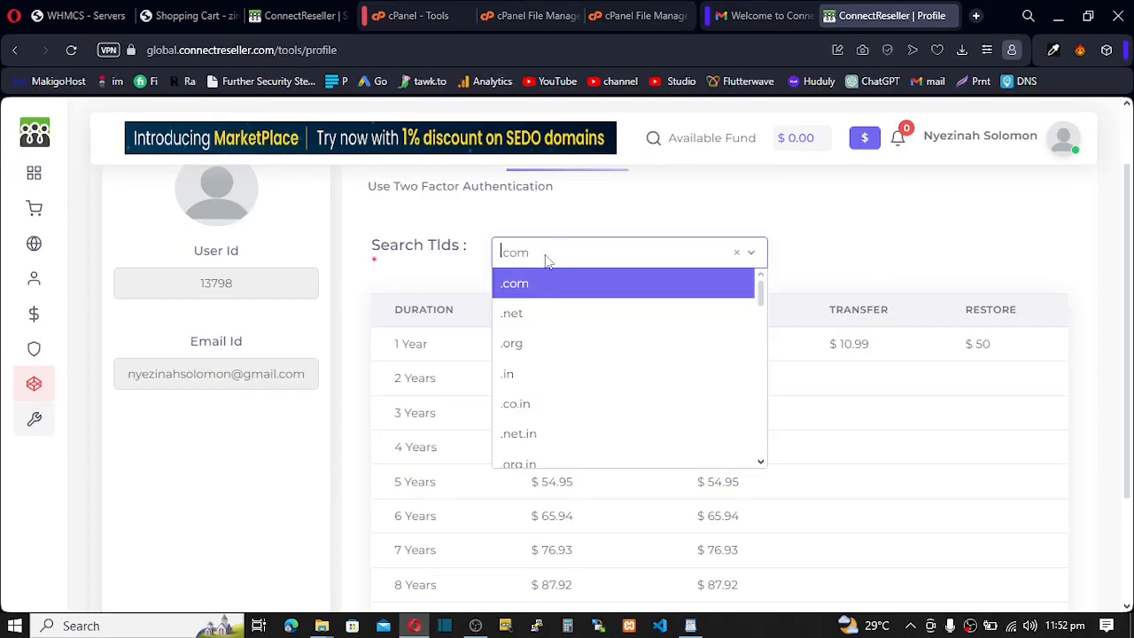
click(535, 313)
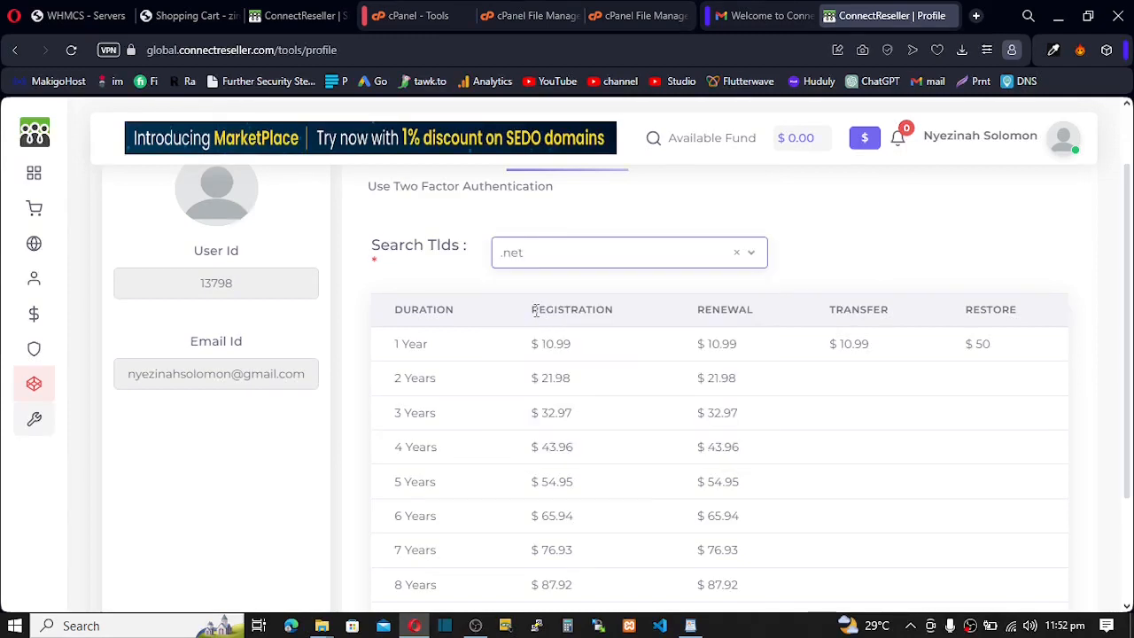
click(554, 253)
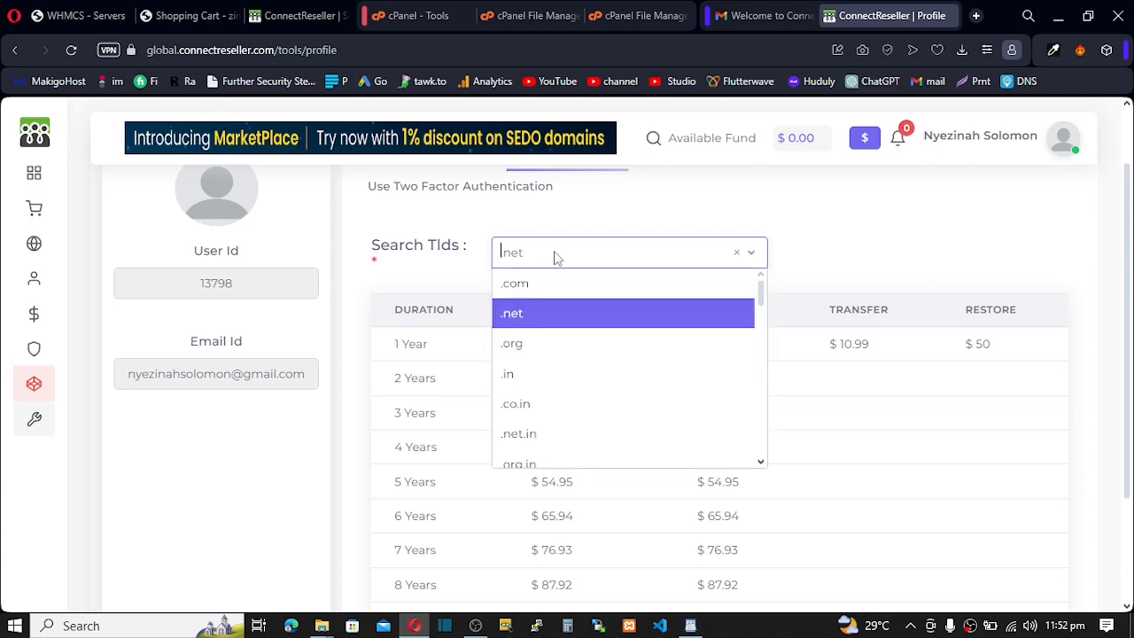
click(538, 317)
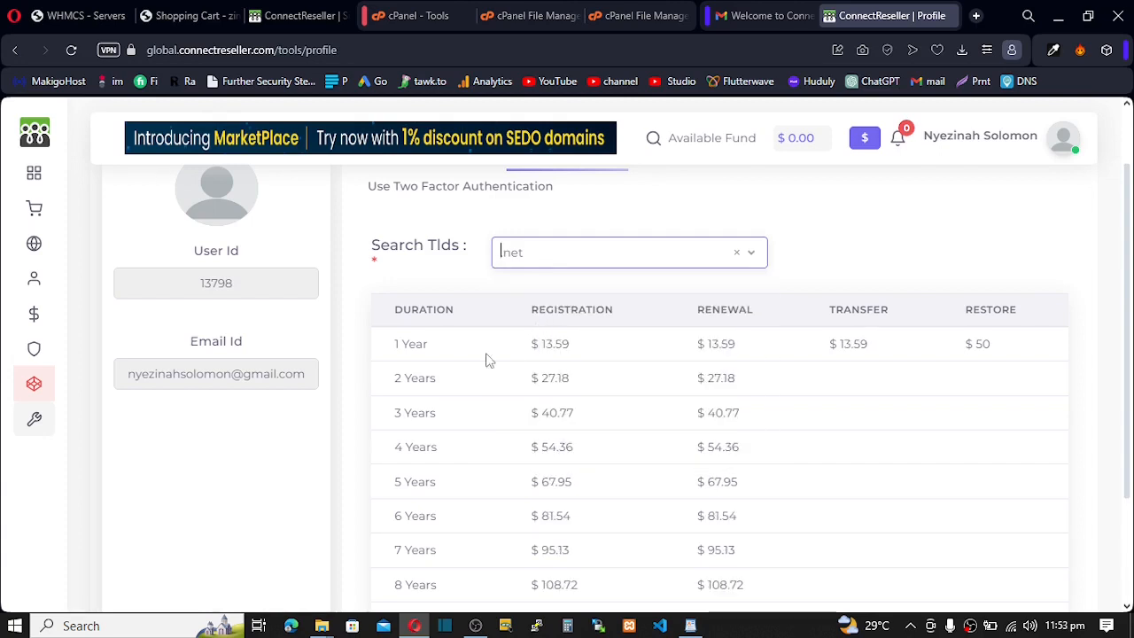
drag(526, 349, 578, 352)
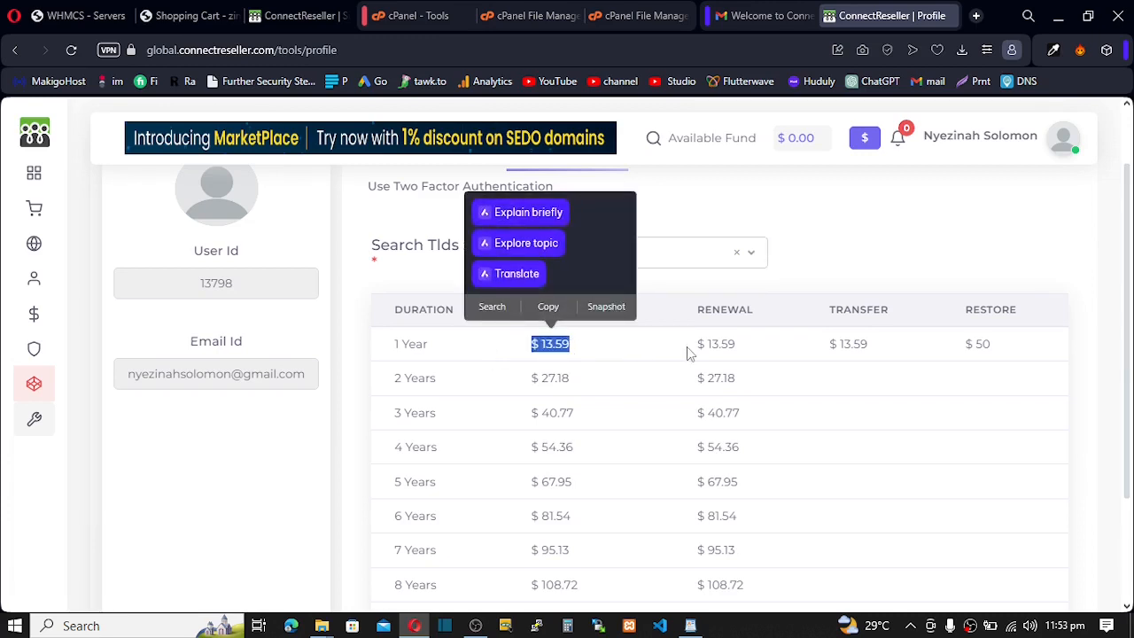
mouse_move(697, 346)
mouse_down()
mouse_move(791, 348)
mouse_move(694, 347)
mouse_up()
click(736, 352)
drag(587, 357, 518, 349)
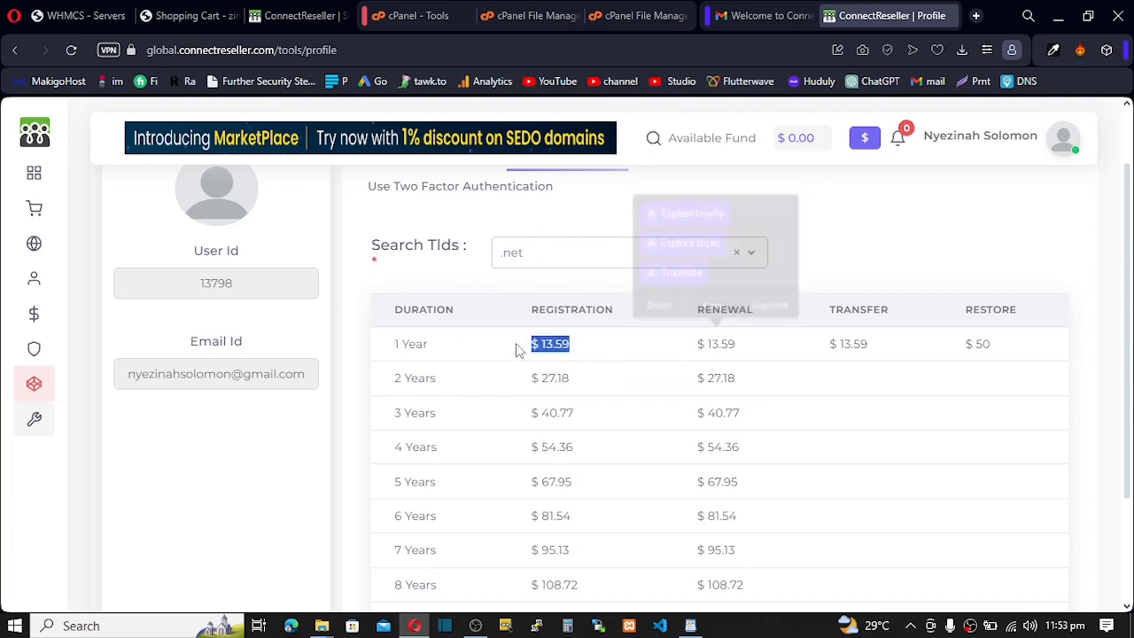
drag(719, 347, 822, 342)
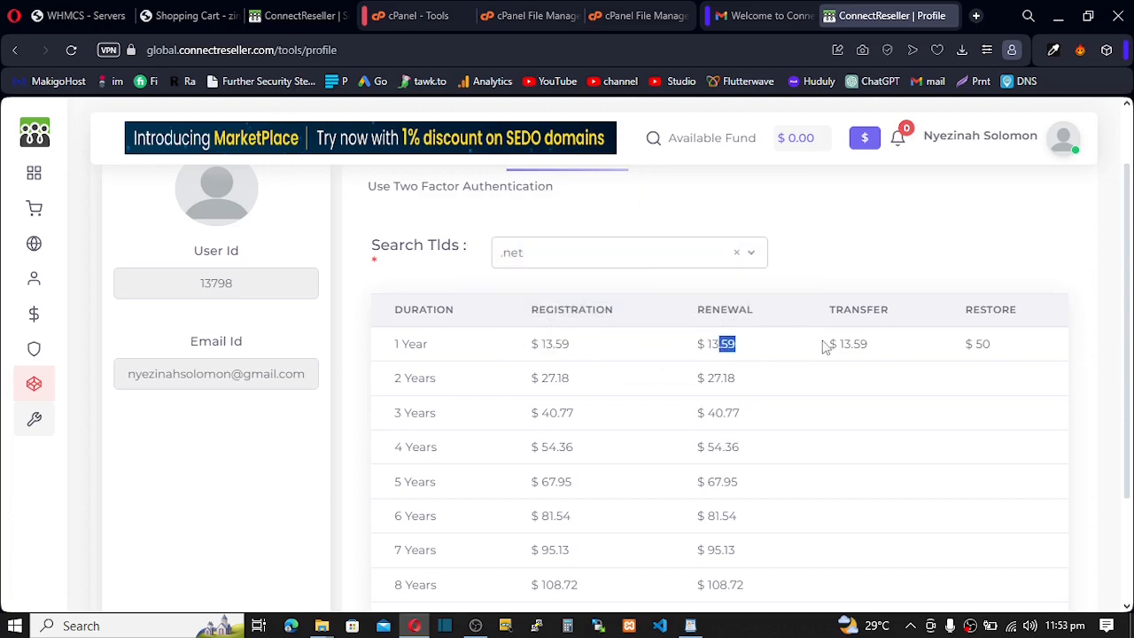
click(192, 16)
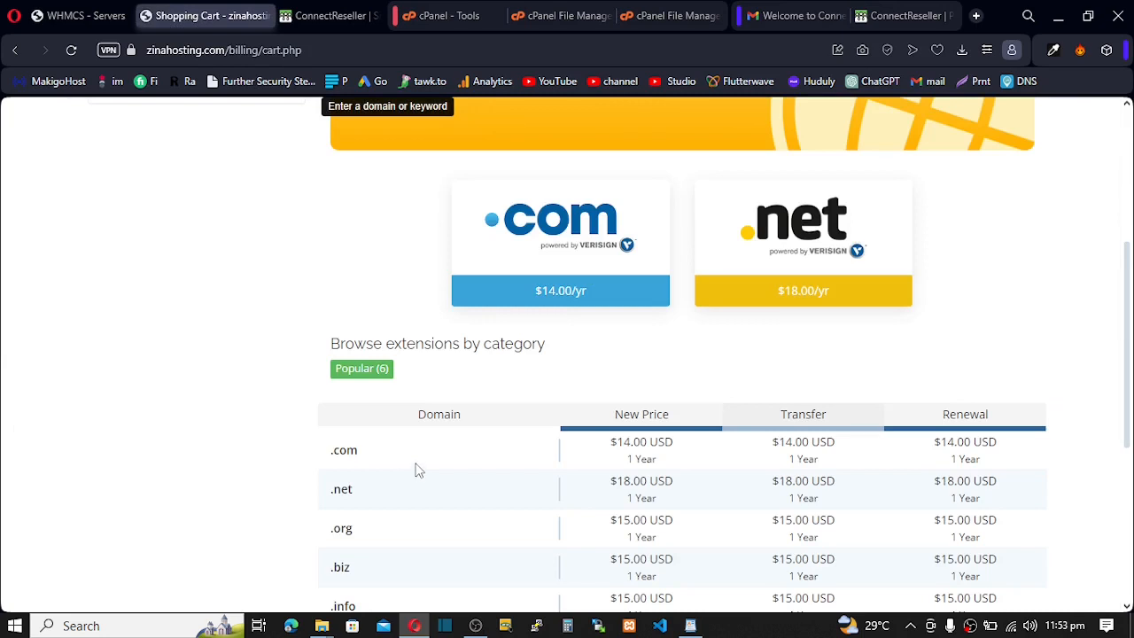
- Highlight the storefront's .net selling price of $18.00 per year for comparison
scroll(483, 461, down, 2)
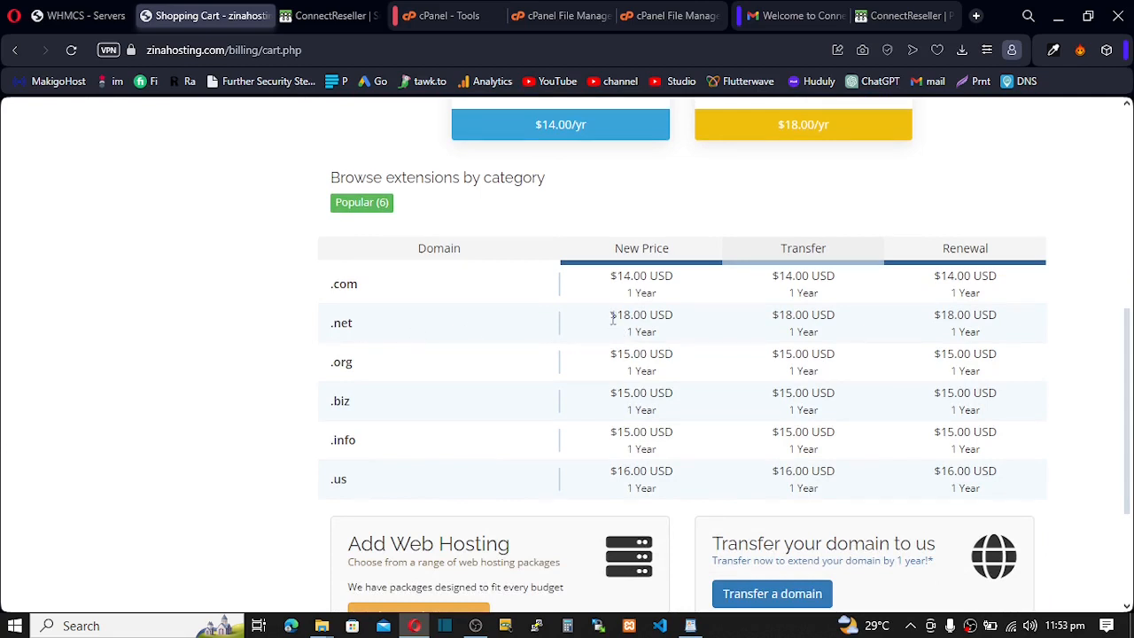
drag(610, 315, 649, 315)
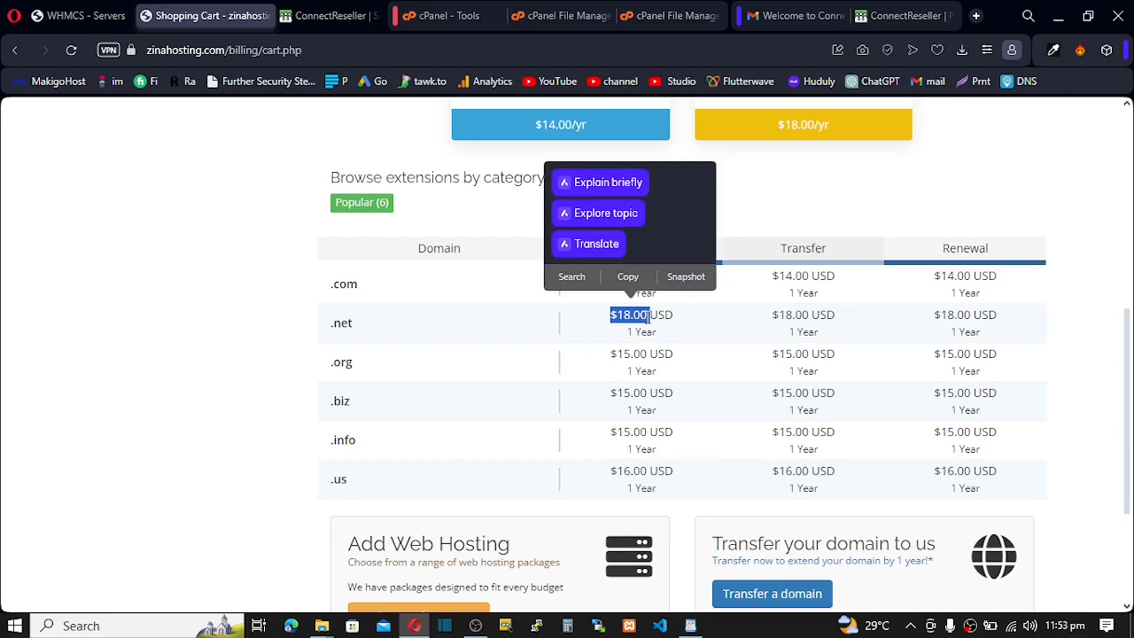
click(903, 15)
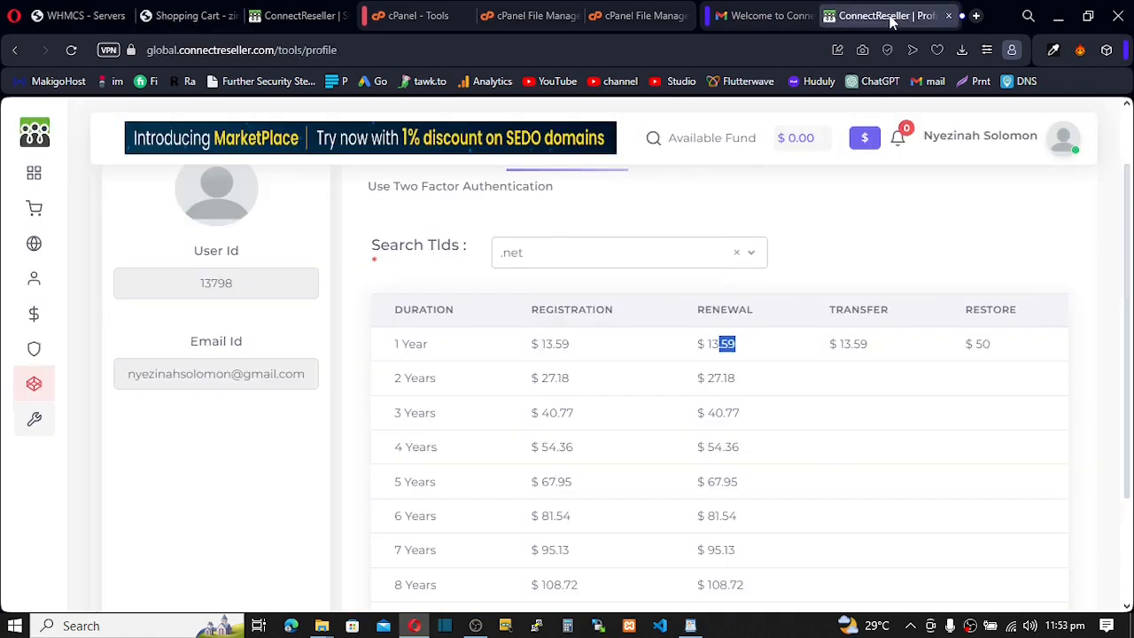
- Highlight the .net registration cost of 13.59 in ConnectReseller
click(552, 349)
drag(584, 352, 542, 348)
click(535, 344)
click(595, 348)
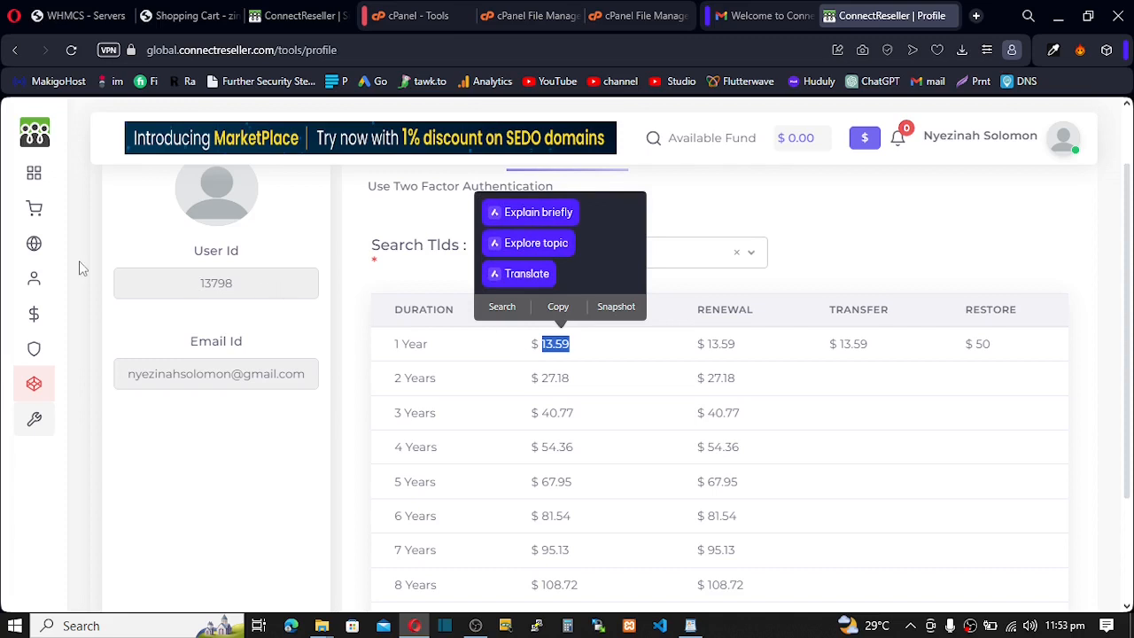
- View the empty Domain Names List, then switch to WHMCS Servers showing S1 at 95.217.145.143
click(94, 140)
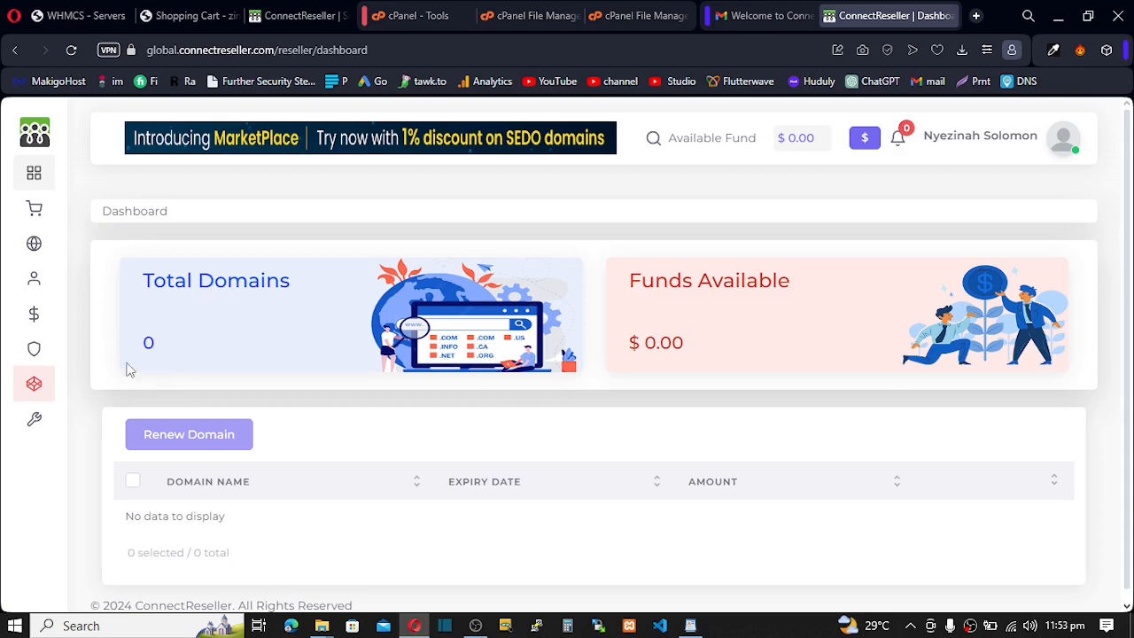
click(64, 245)
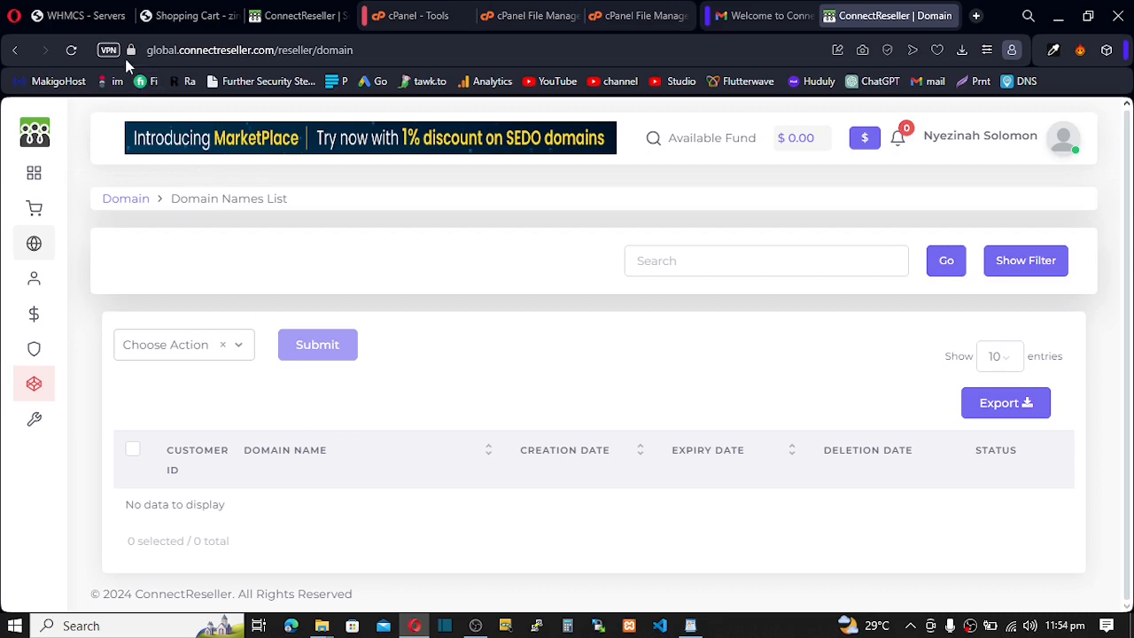
click(93, 19)
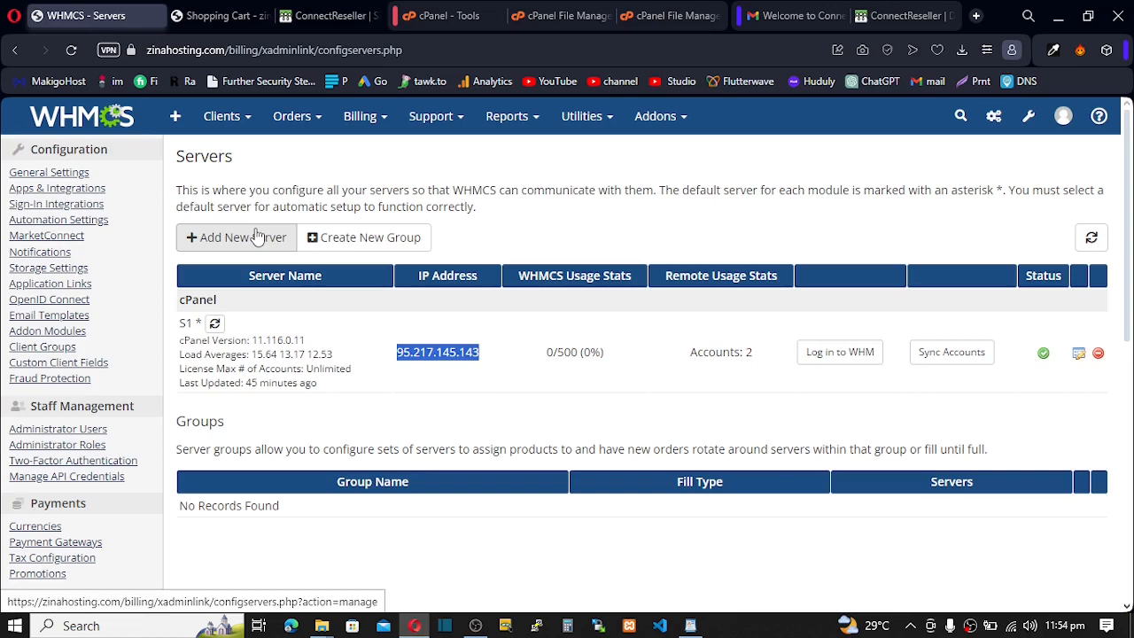
- Return to the ConnectReseller domain list, then open a blank Speed Dial tab in Opera
key(ctrl+Tab)
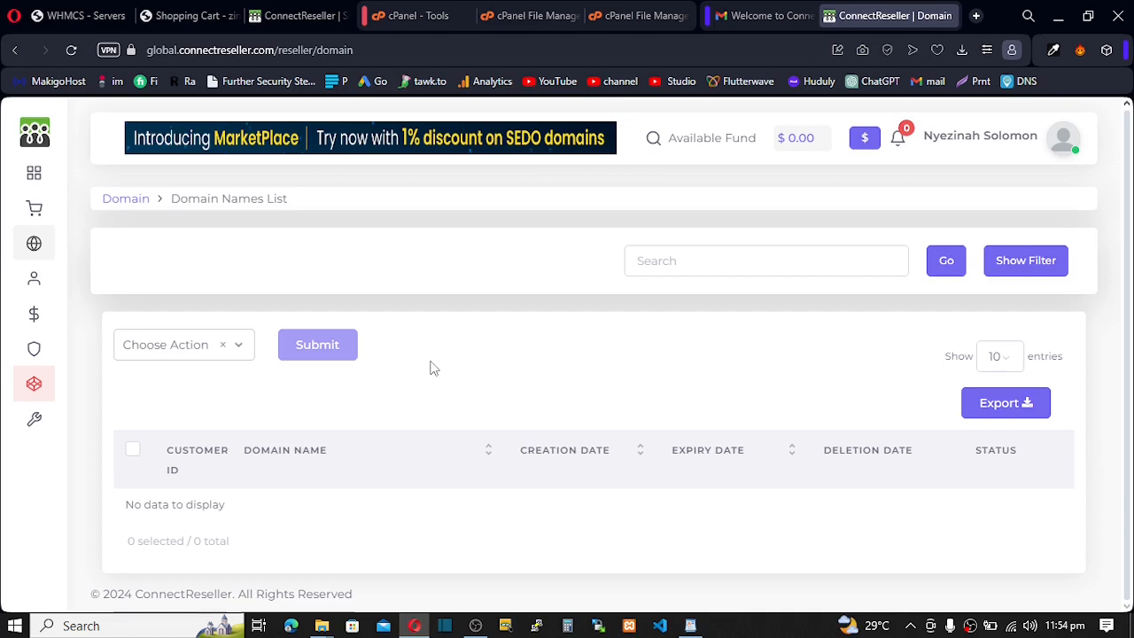
click(979, 16)
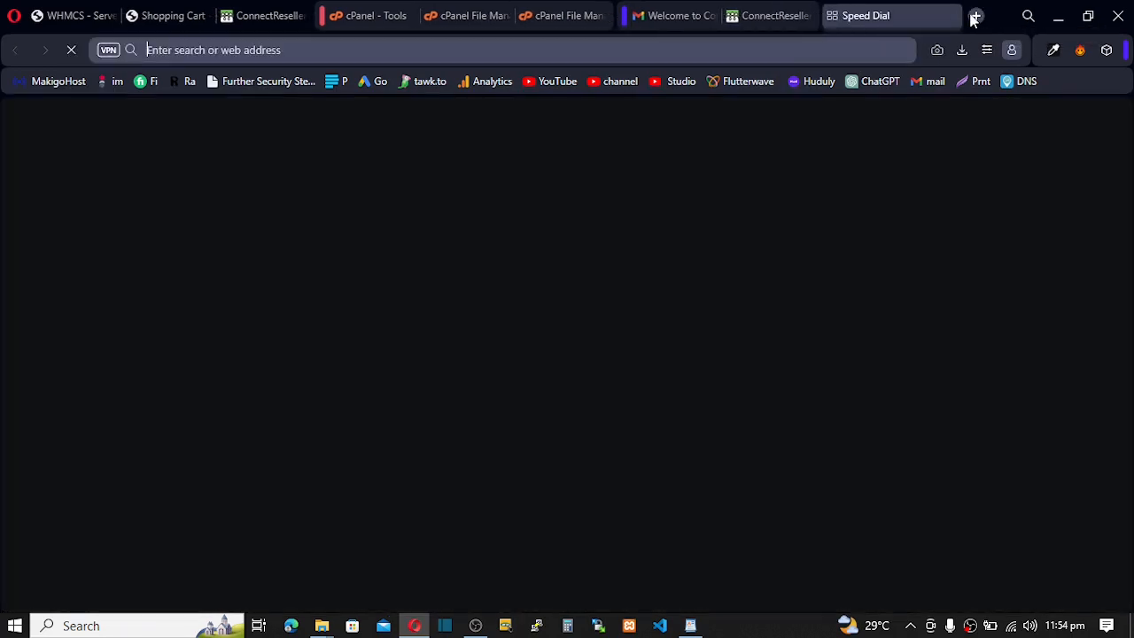
- Load zinahosting.com from 'zina' in the address bar and expand its site menu
text(zina)
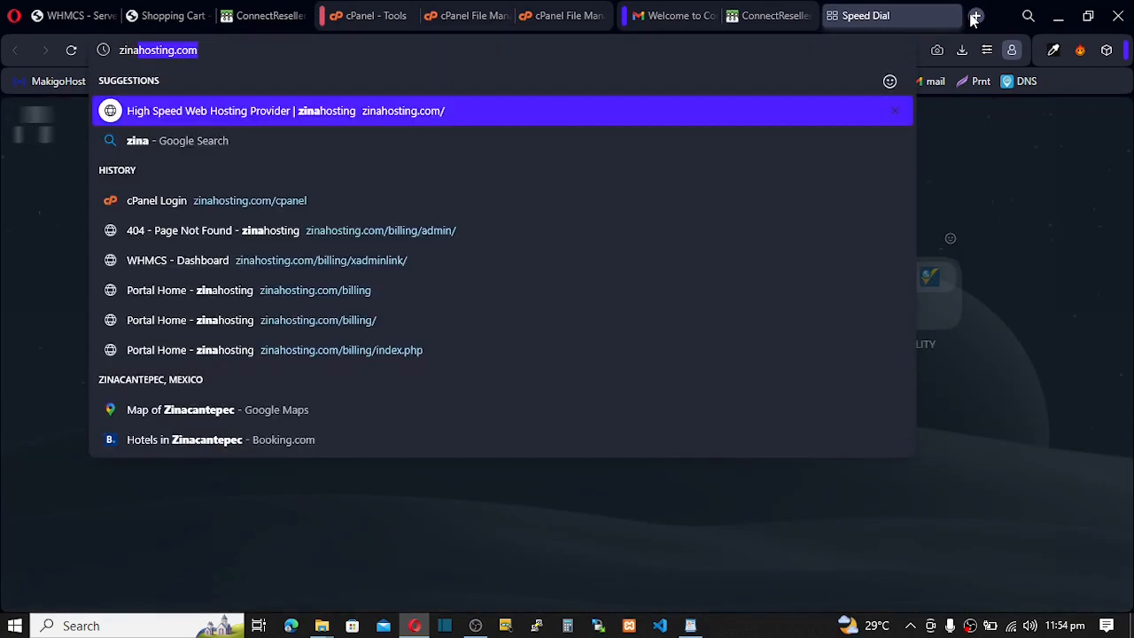
key(Return)
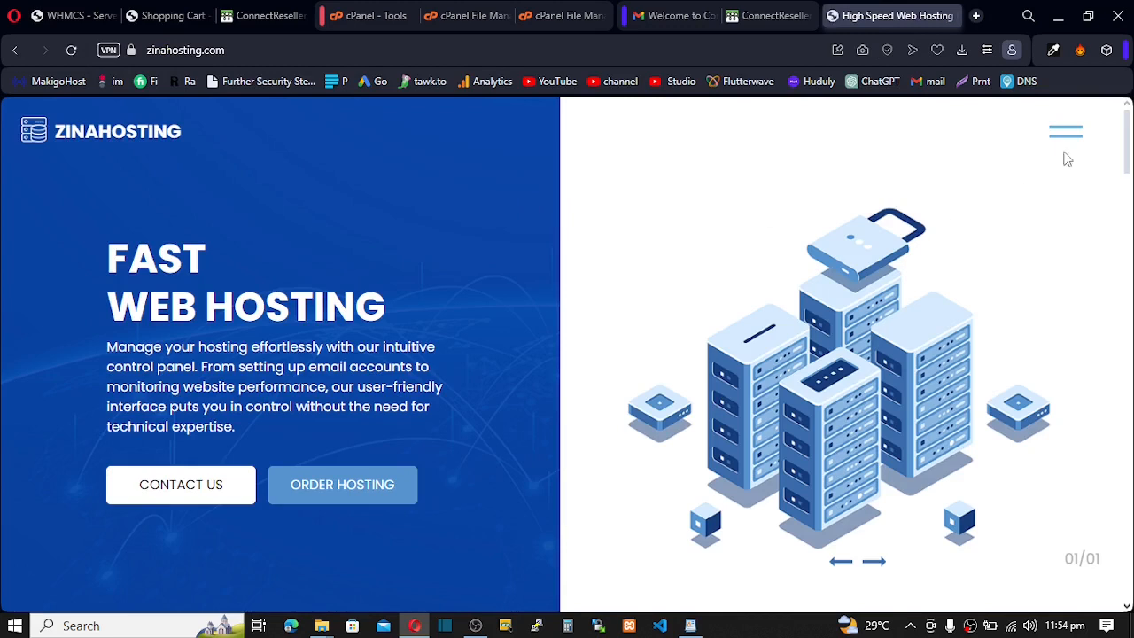
click(1067, 132)
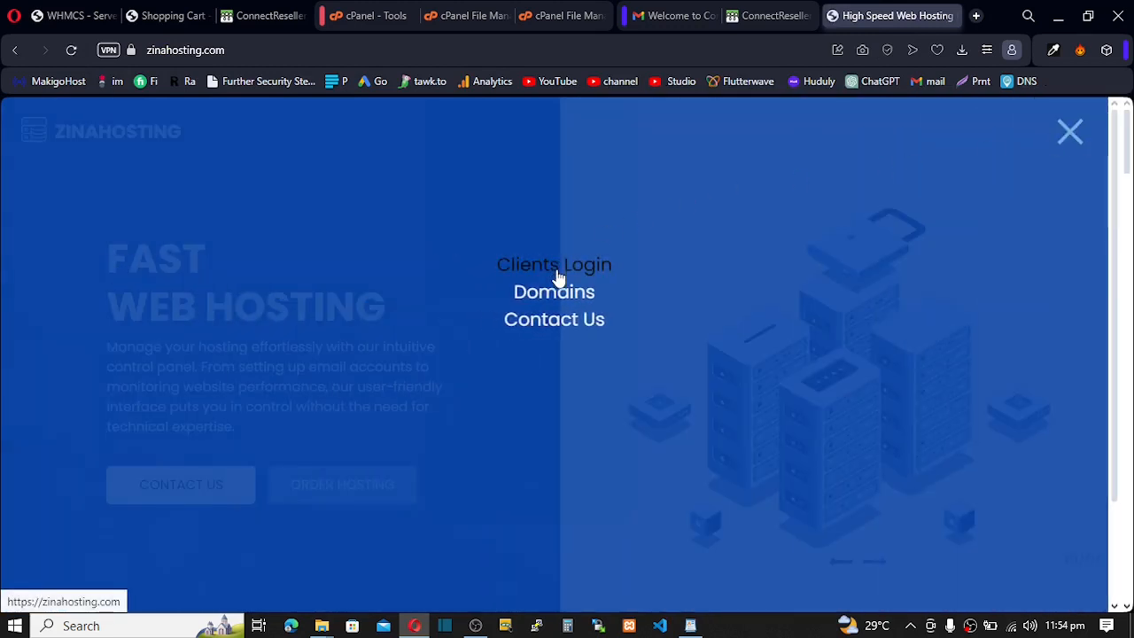